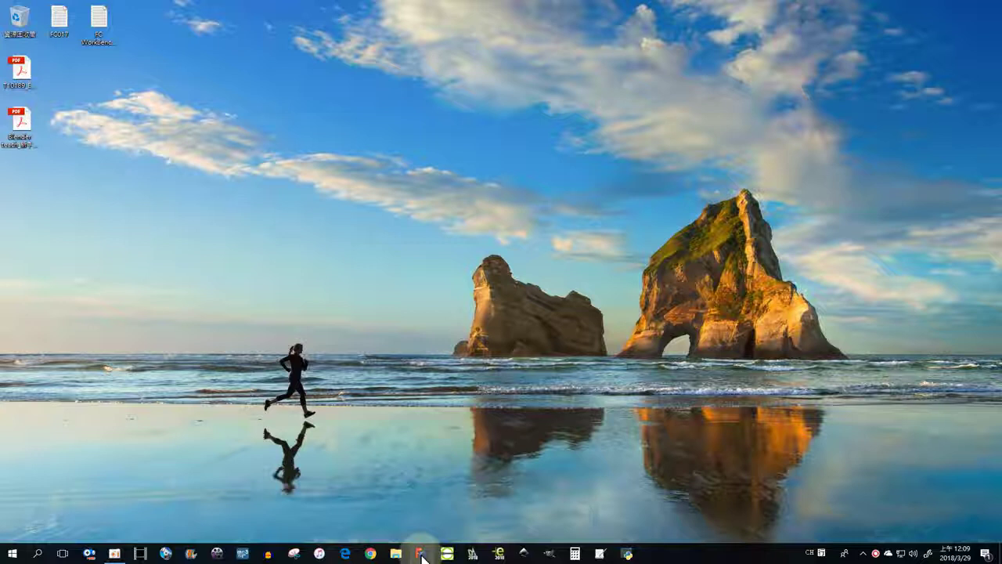
Launch FreeCAD from the taskbar icon
{"action": "left_click", "coordinate": [421, 554]}
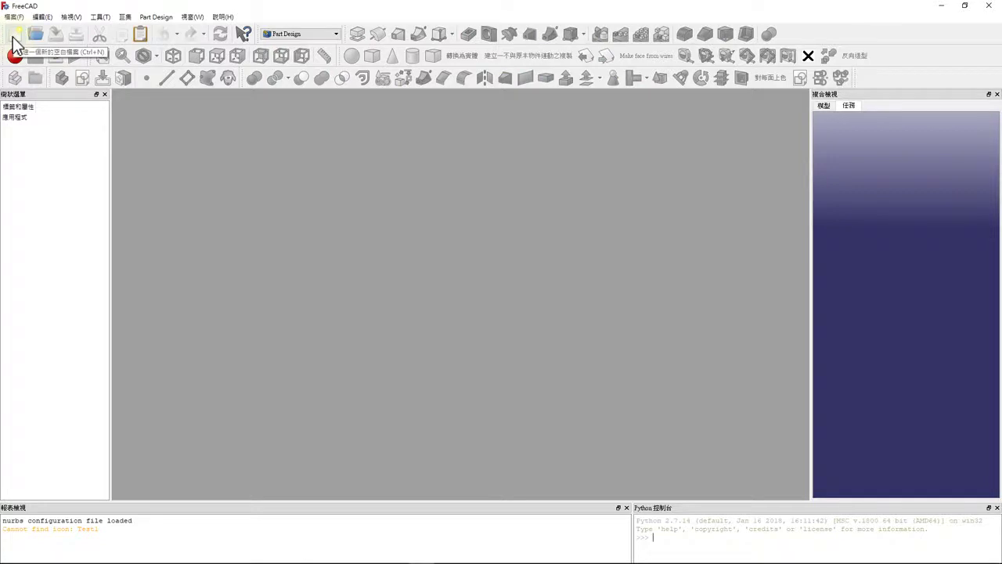
Create a new document with a Body and open a sketch on XY_Plane
{"action": "left_click", "coordinate": [14, 34]}
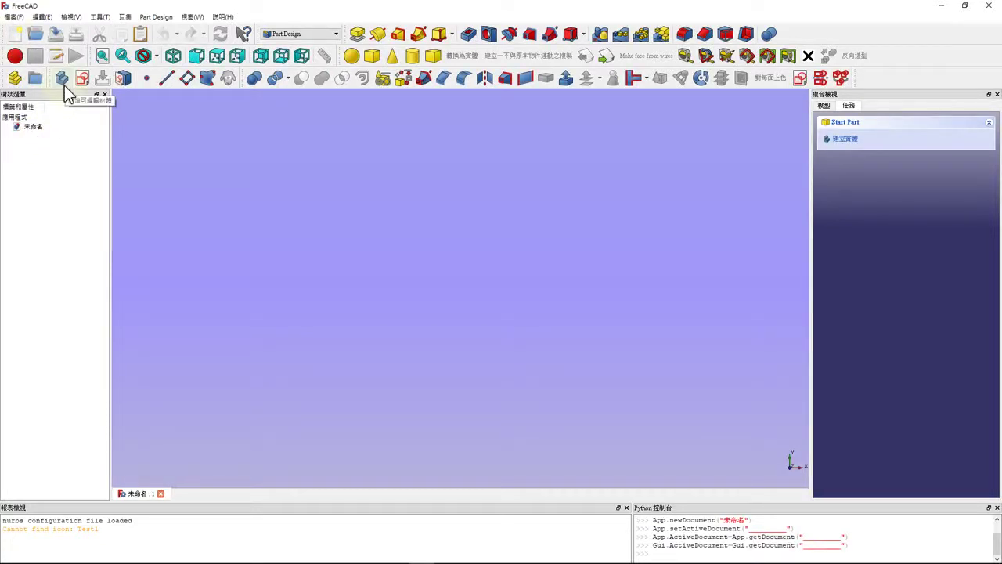
{"action": "left_click", "coordinate": [62, 82]}
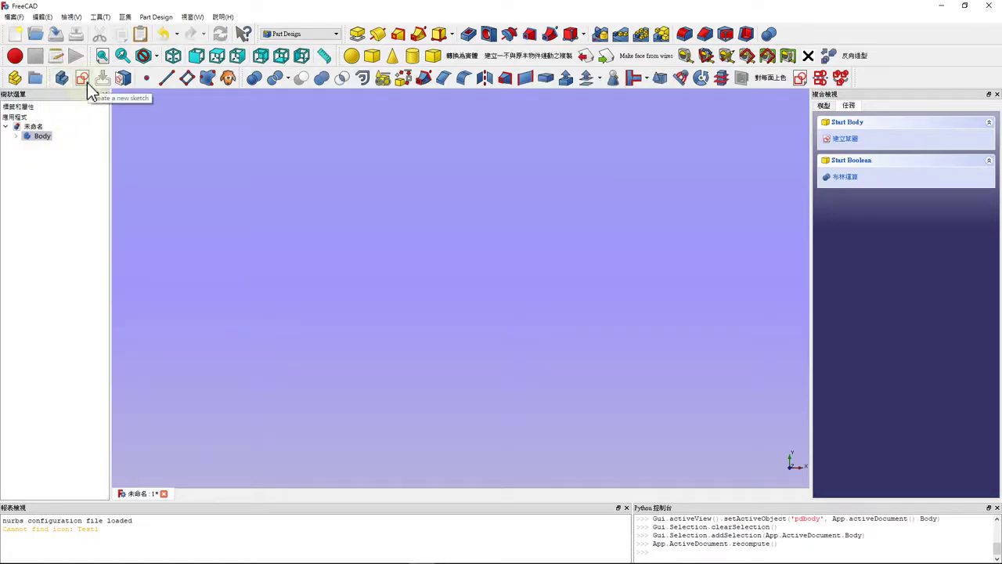
{"action": "left_click", "coordinate": [87, 82]}
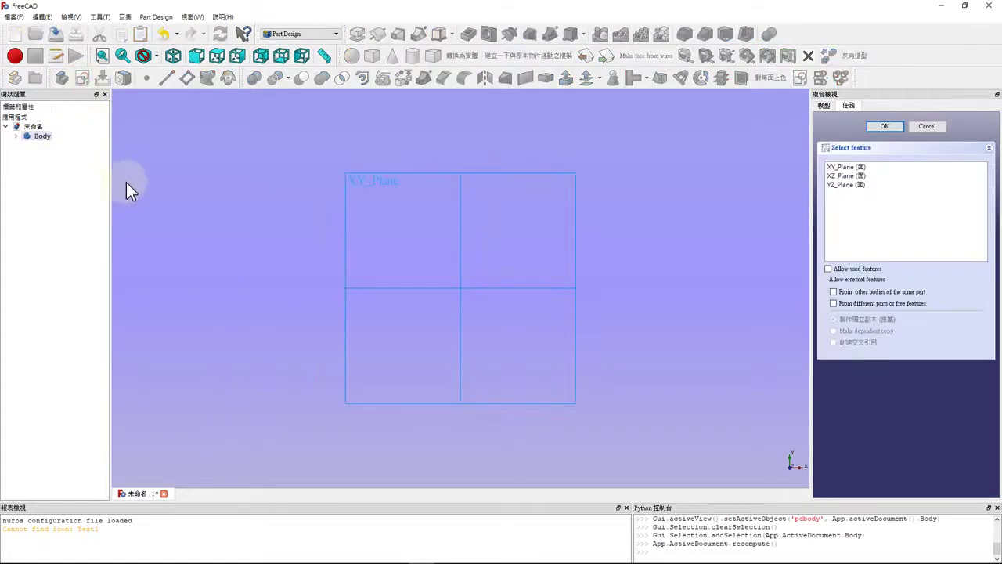
{"action": "double_click", "coordinate": [37, 138]}
{"action": "left_click", "coordinate": [838, 167]}
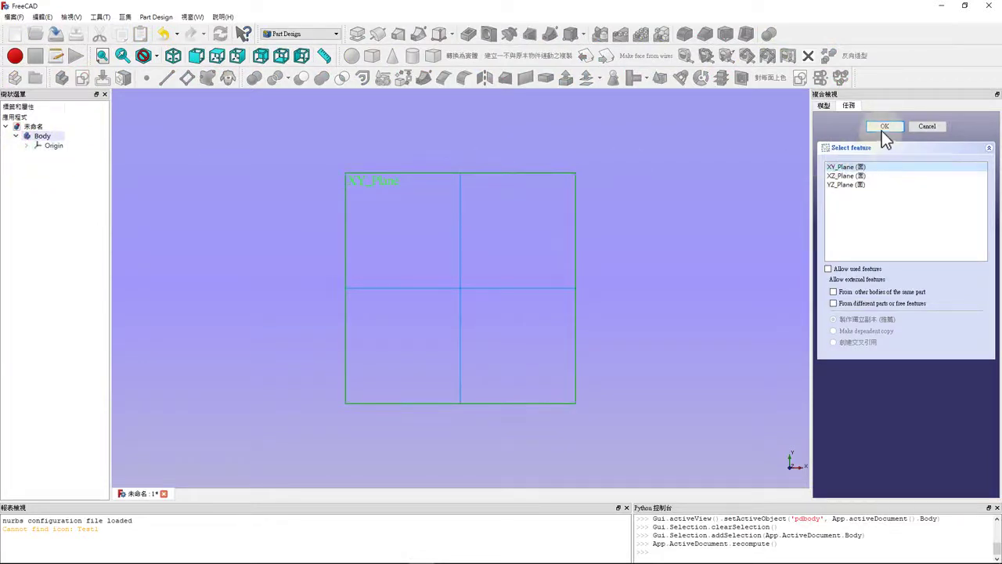
{"action": "left_click", "coordinate": [882, 128]}
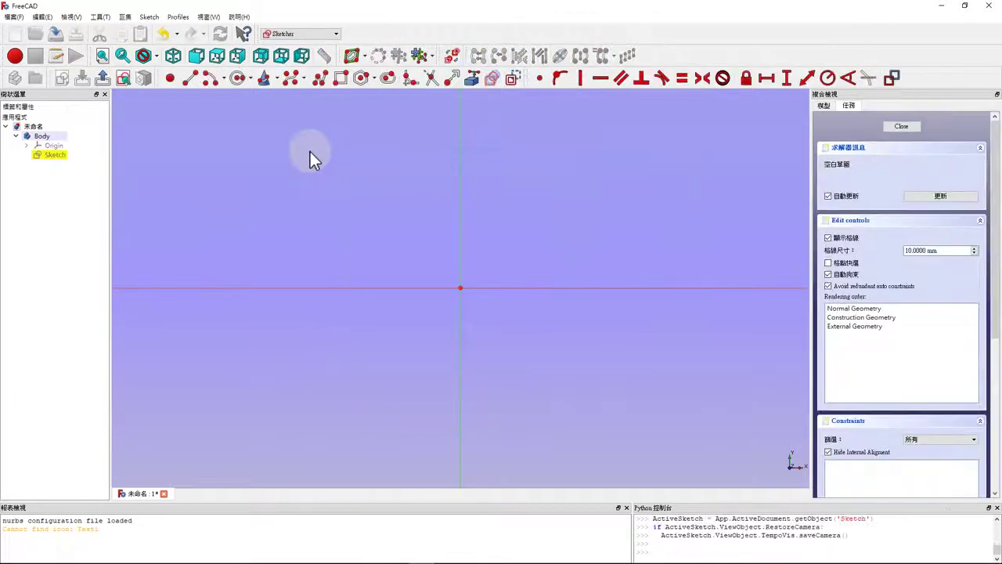
Draw a rectangle around the sketch origin
{"action": "left_click", "coordinate": [340, 77]}
{"action": "left_click", "coordinate": [394, 251]}
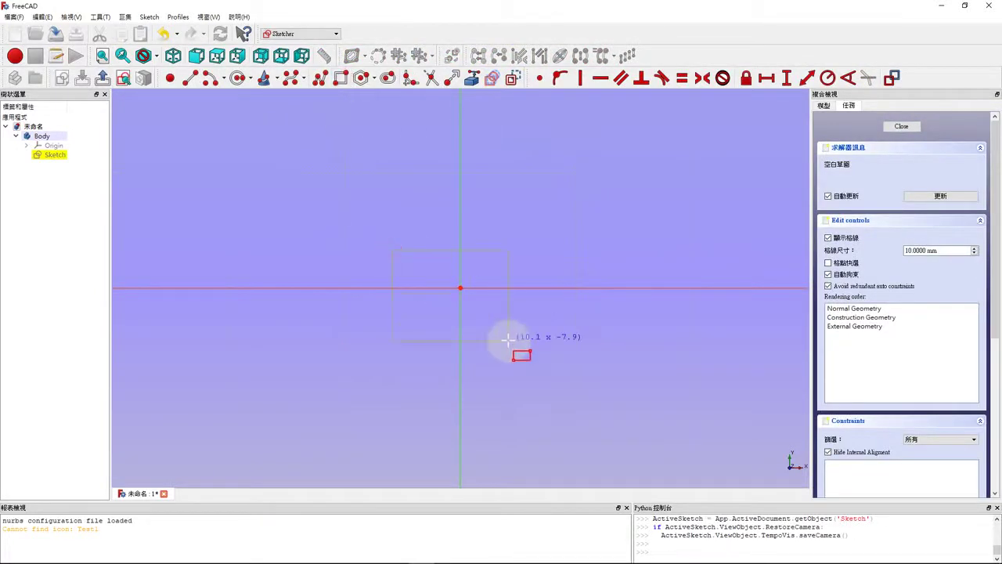
{"action": "left_click", "coordinate": [509, 340]}
{"action": "right_click", "coordinate": [376, 244]}
{"action": "left_click", "coordinate": [392, 251]}
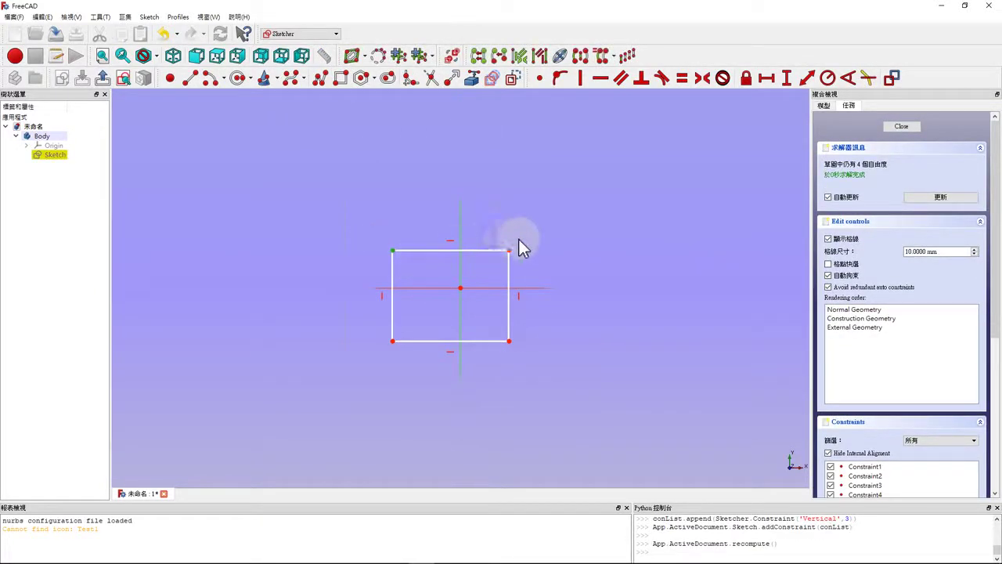
Make the rectangle's corners symmetric about the vertical and horizontal axes
{"action": "left_click", "coordinate": [509, 250]}
{"action": "left_click", "coordinate": [460, 214]}
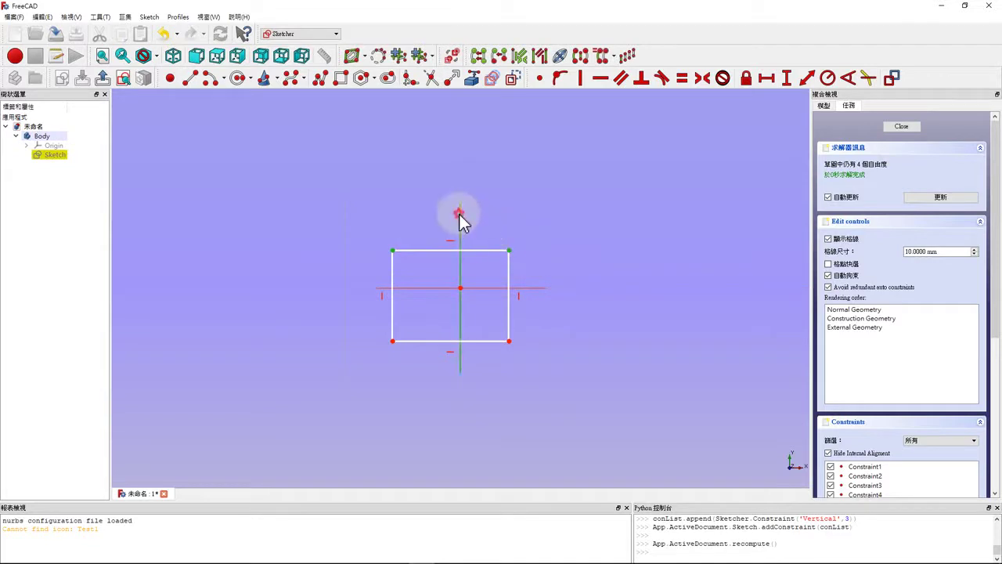
{"action": "left_click", "coordinate": [701, 78]}
{"action": "left_click", "coordinate": [589, 299]}
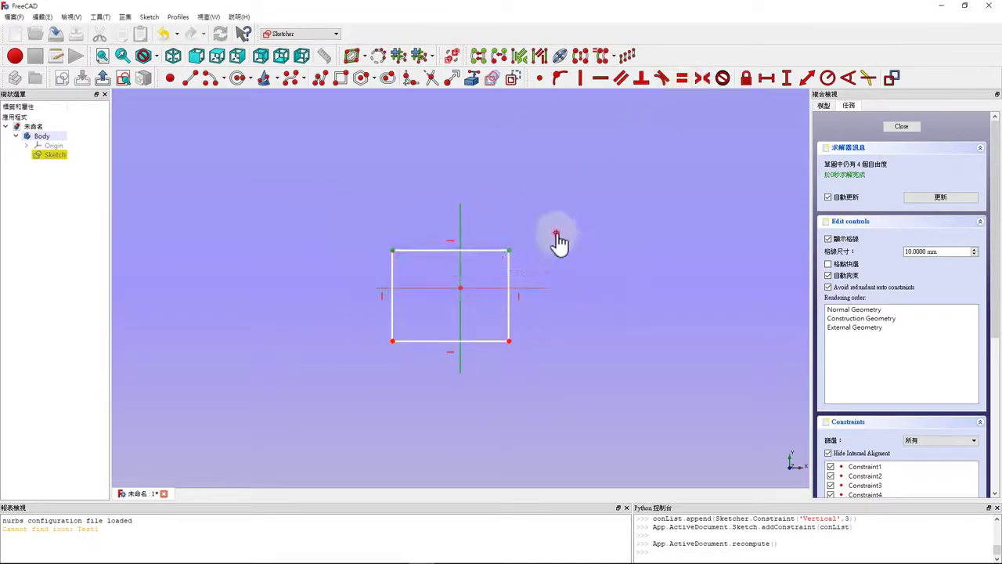
{"action": "left_click", "coordinate": [393, 251]}
{"action": "left_click", "coordinate": [509, 251]}
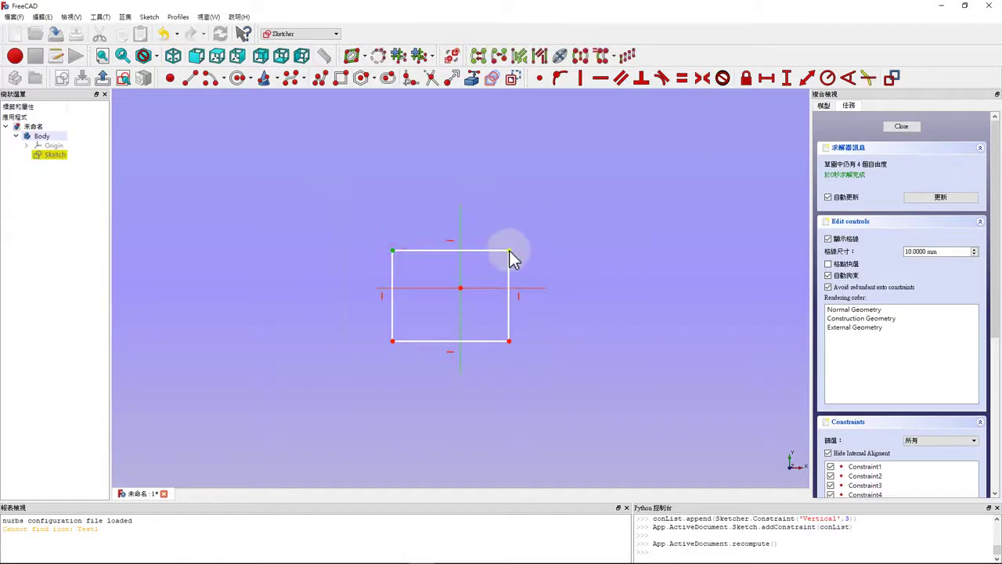
{"action": "left_click", "coordinate": [460, 226]}
{"action": "left_click", "coordinate": [702, 78]}
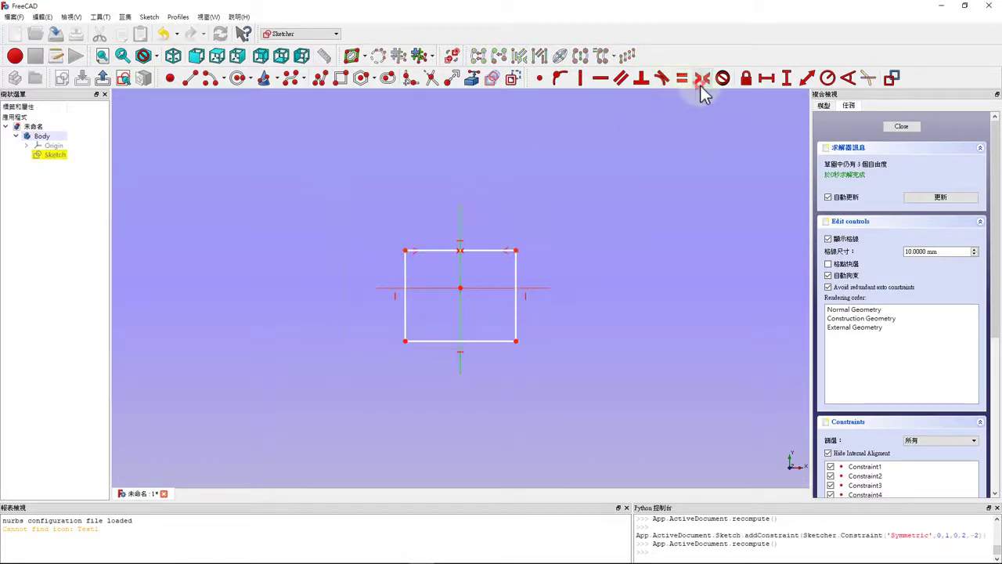
{"action": "left_click", "coordinate": [516, 252]}
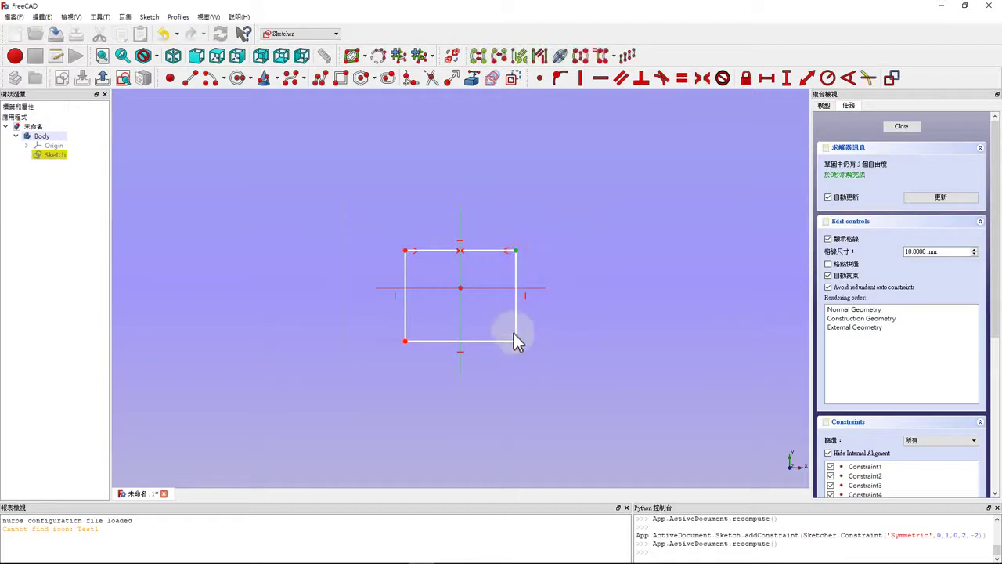
{"action": "left_click", "coordinate": [515, 340]}
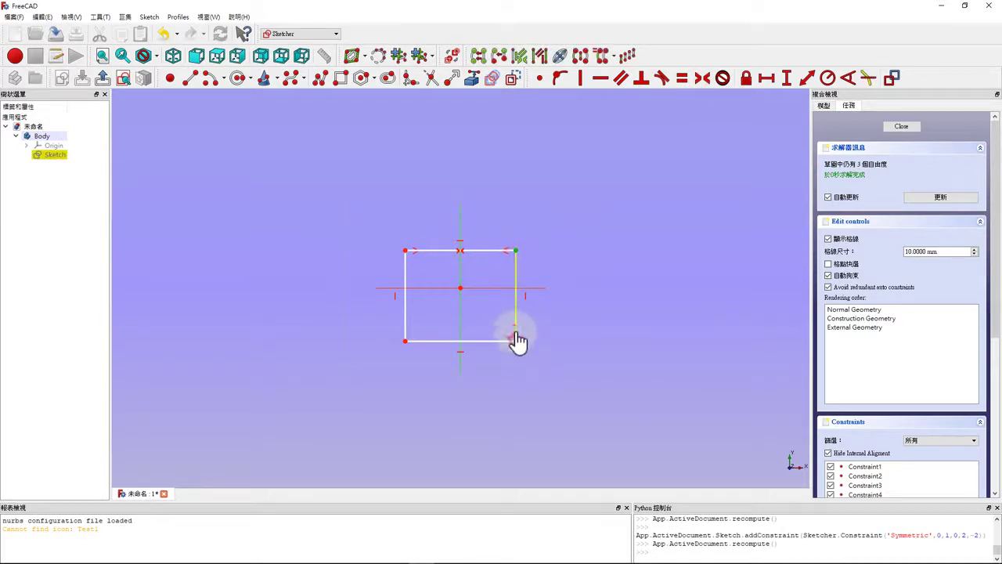
{"action": "left_click", "coordinate": [509, 288]}
{"action": "left_click", "coordinate": [701, 80]}
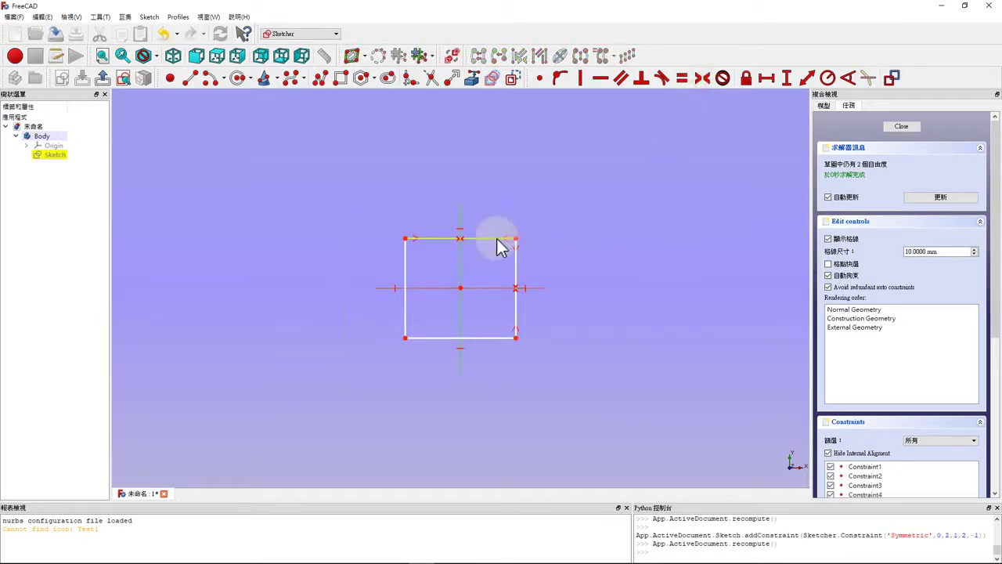
Dimension the rectangle 30 mm wide and 20 mm tall, then close the sketch
{"action": "left_click", "coordinate": [772, 83]}
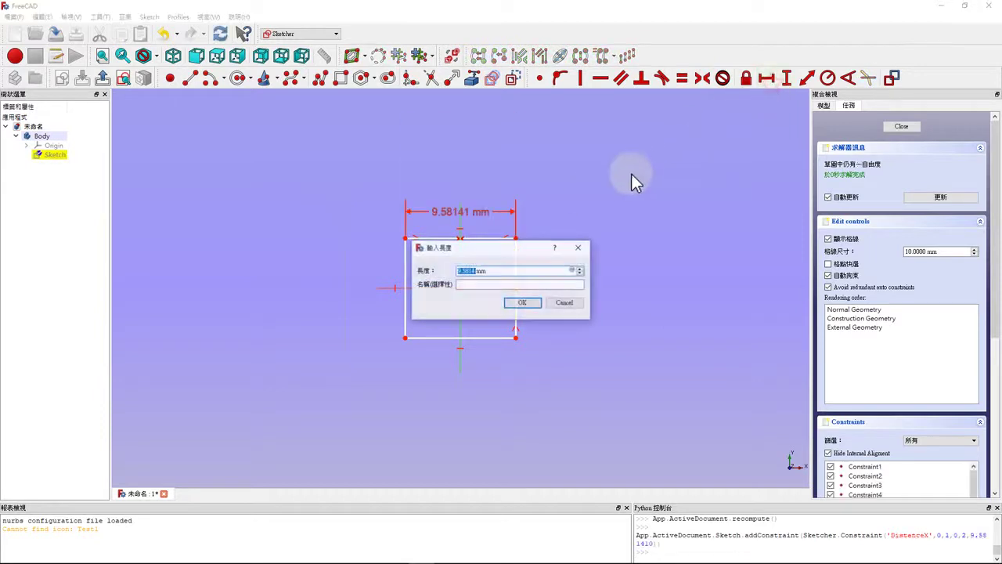
{"action": "type", "text": "30"}
{"action": "key", "text": "Return"}
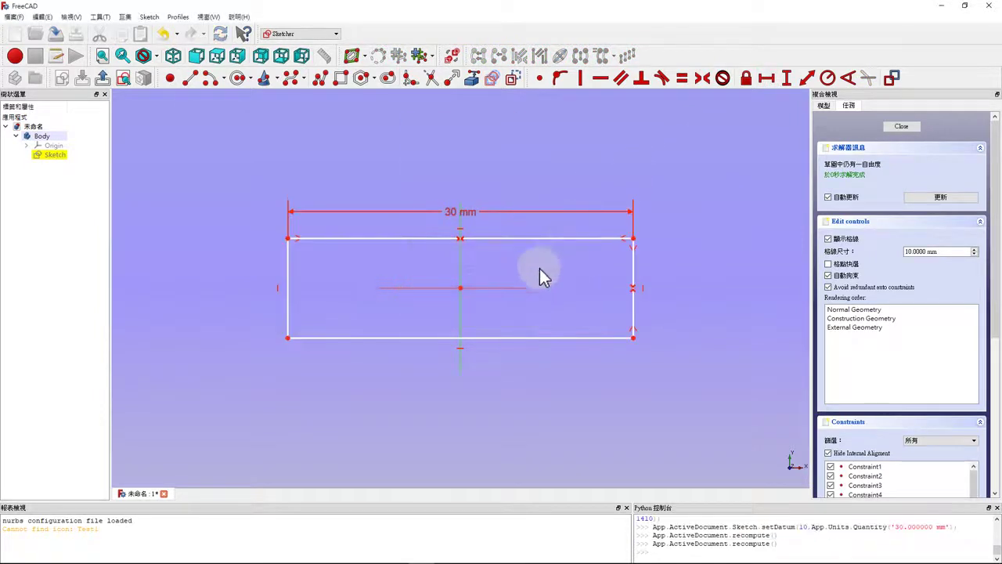
{"action": "left_click", "coordinate": [633, 282]}
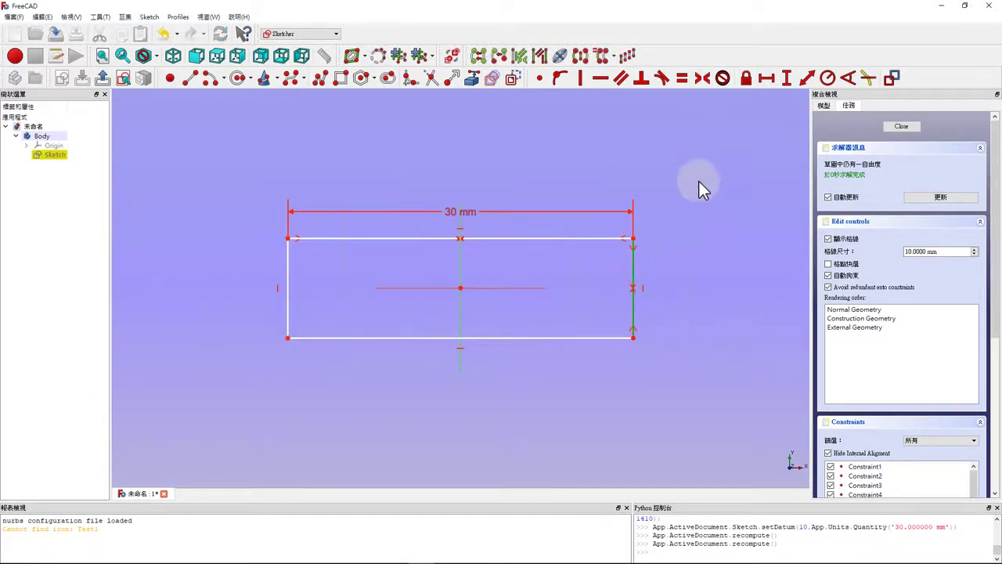
{"action": "left_click", "coordinate": [785, 81]}
{"action": "type", "text": "20mm"}
{"action": "key", "text": "Return"}
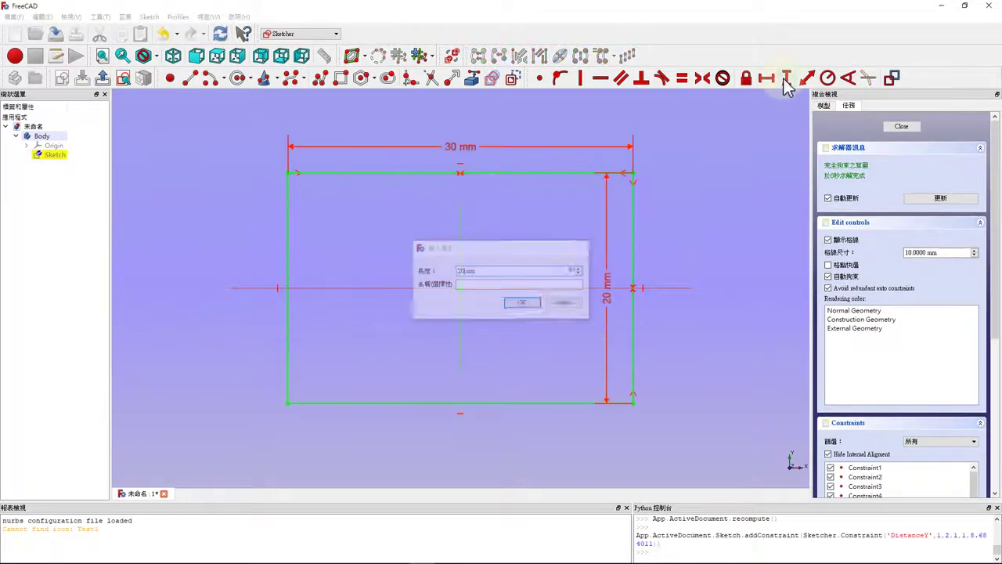
{"action": "left_click", "coordinate": [105, 80]}
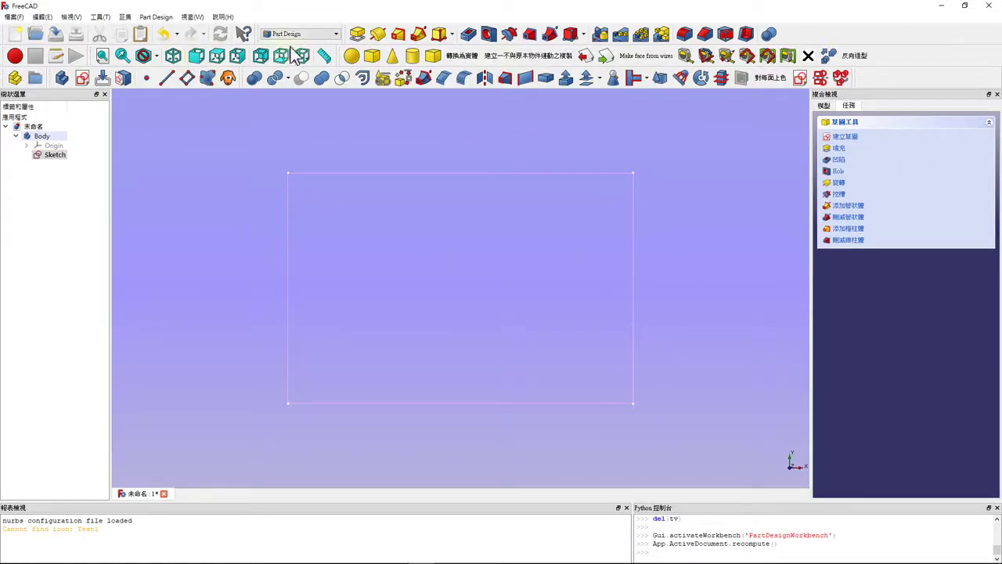
Pad the rectangle 10 mm into a block and view it in isometric
{"action": "left_click", "coordinate": [354, 36]}
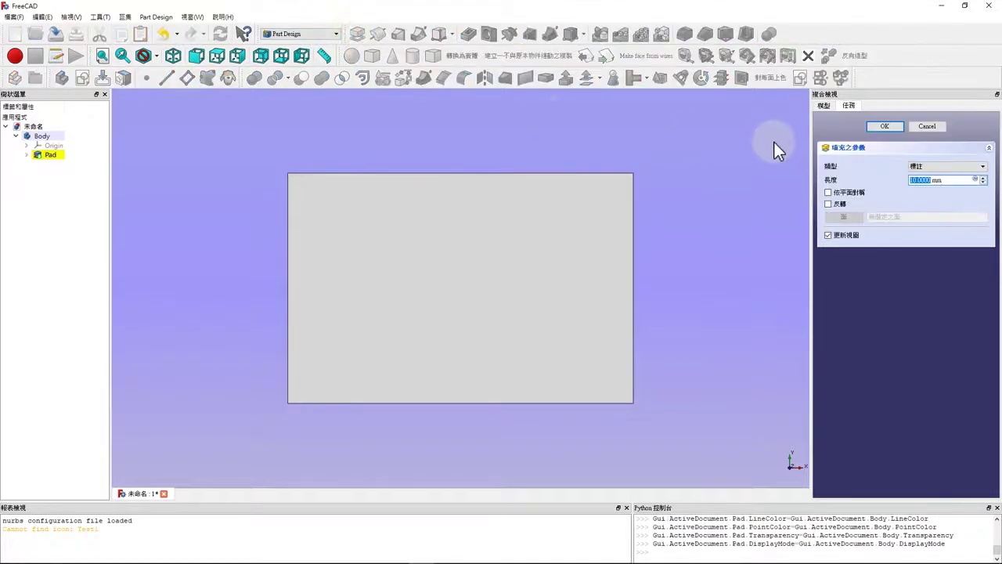
{"action": "left_click", "coordinate": [886, 126]}
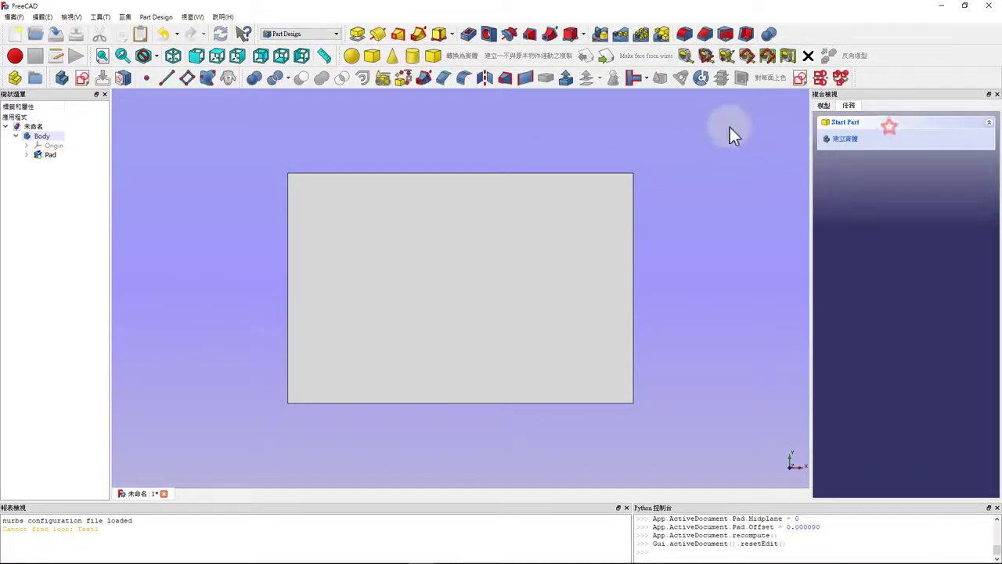
{"action": "left_click", "coordinate": [173, 56]}
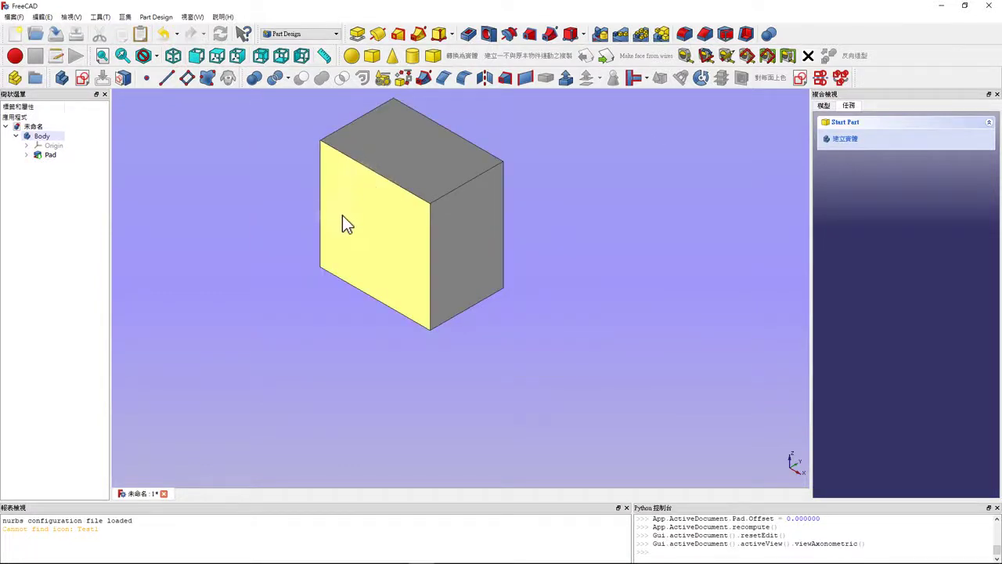
{"action": "left_click", "coordinate": [317, 213]}
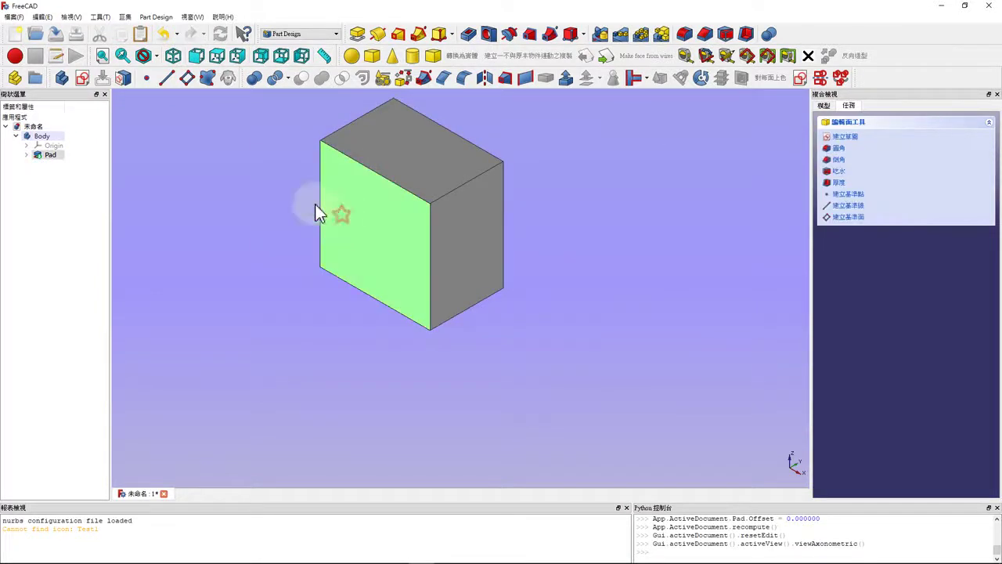
Attach a datum plane to the block's front face and start Sketch001 on it
{"action": "left_click", "coordinate": [188, 81]}
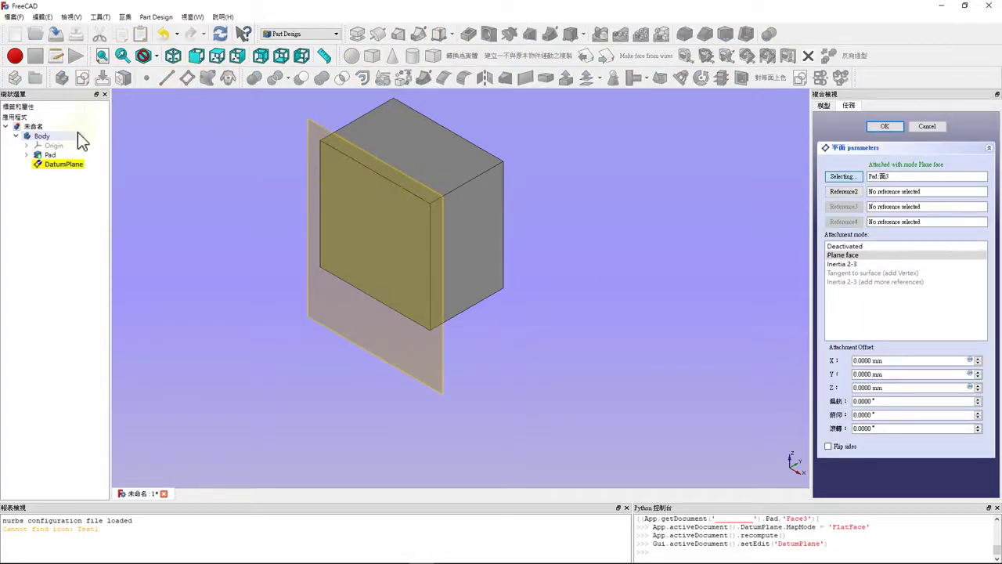
{"action": "left_click", "coordinate": [64, 164]}
{"action": "left_click", "coordinate": [884, 126]}
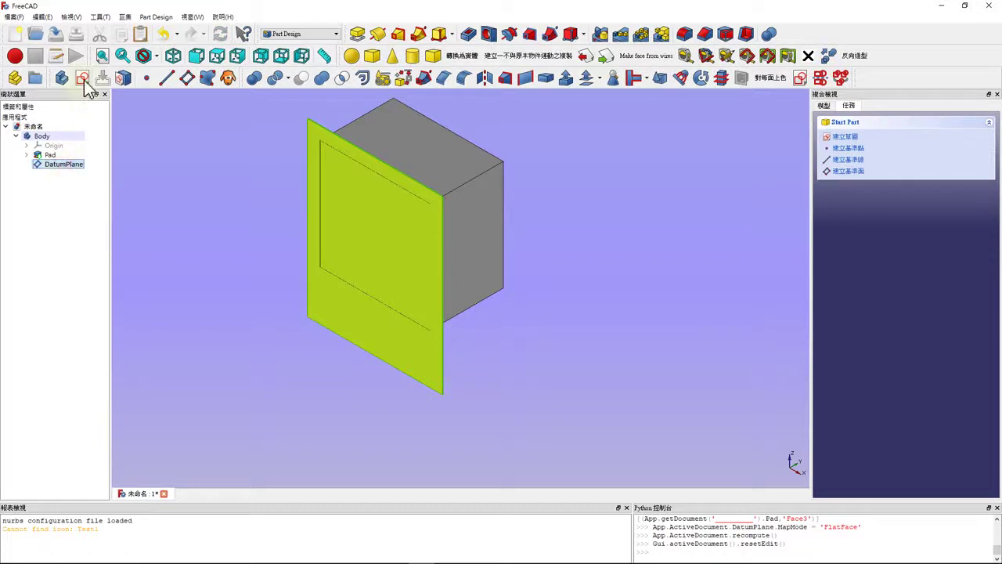
{"action": "left_click", "coordinate": [83, 80]}
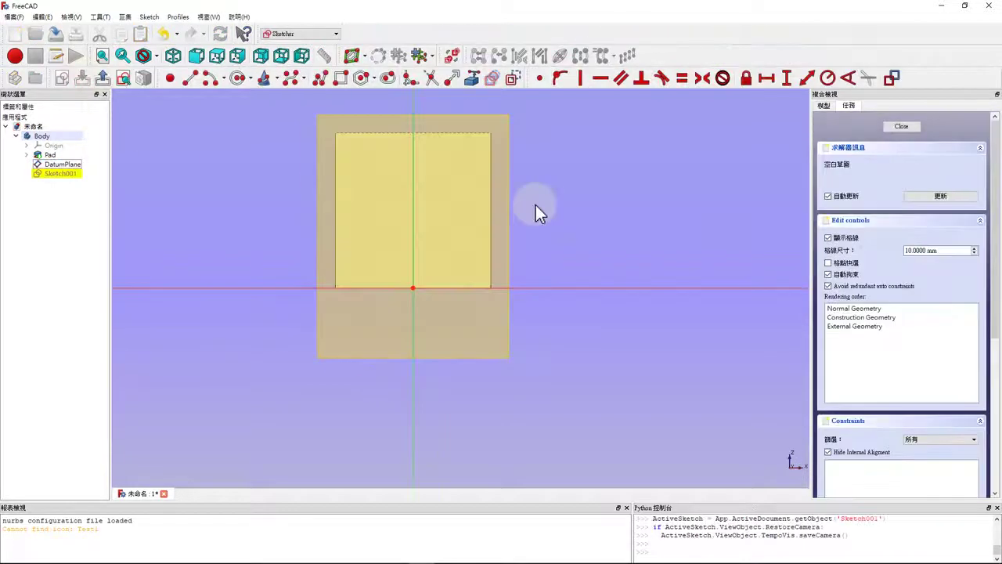
Draw a rectangle on the horizontal axis with top corners symmetric about the vertical axis
{"action": "left_click", "coordinate": [341, 77]}
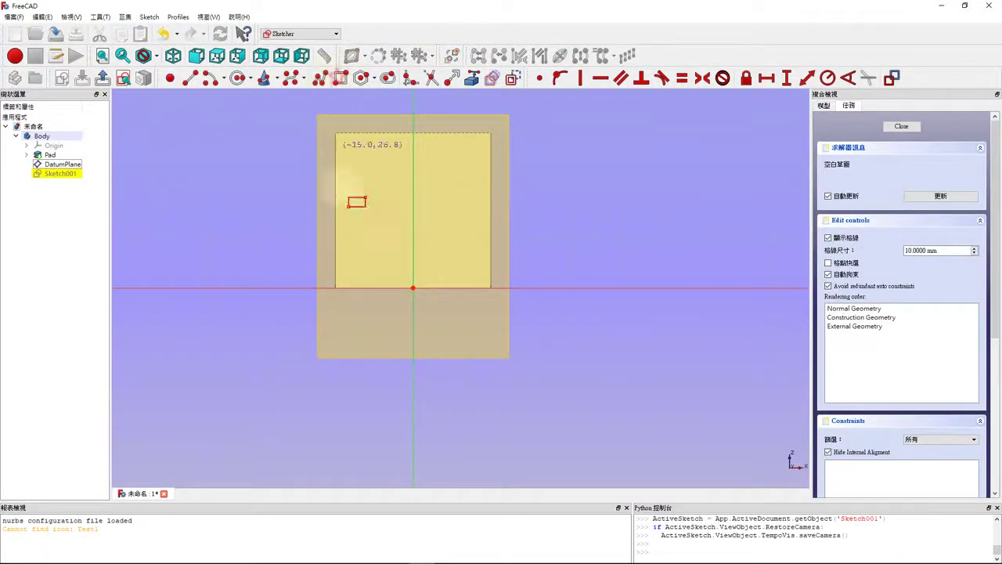
{"action": "left_click", "coordinate": [361, 287]}
{"action": "left_click", "coordinate": [471, 158]}
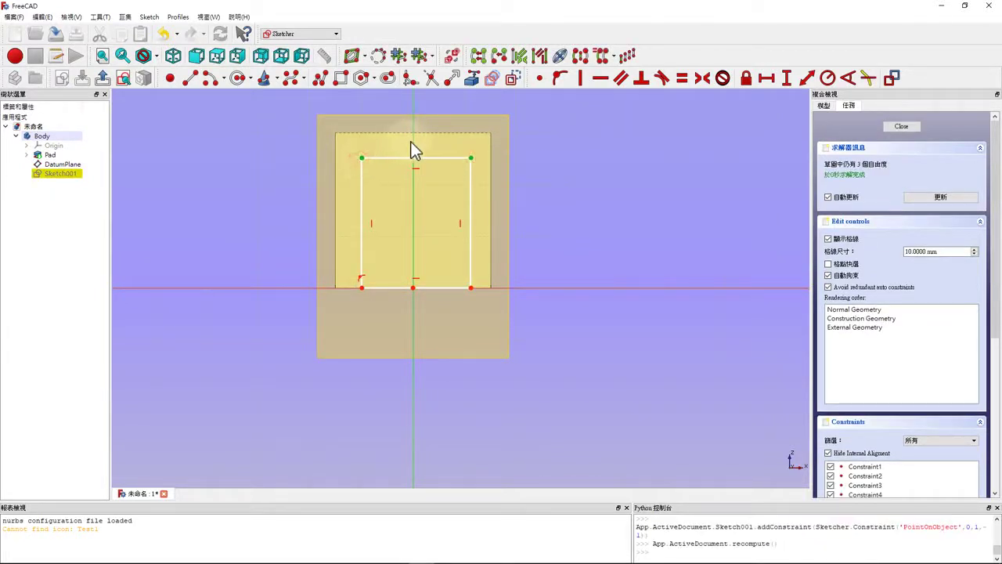
{"action": "left_click", "coordinate": [700, 83]}
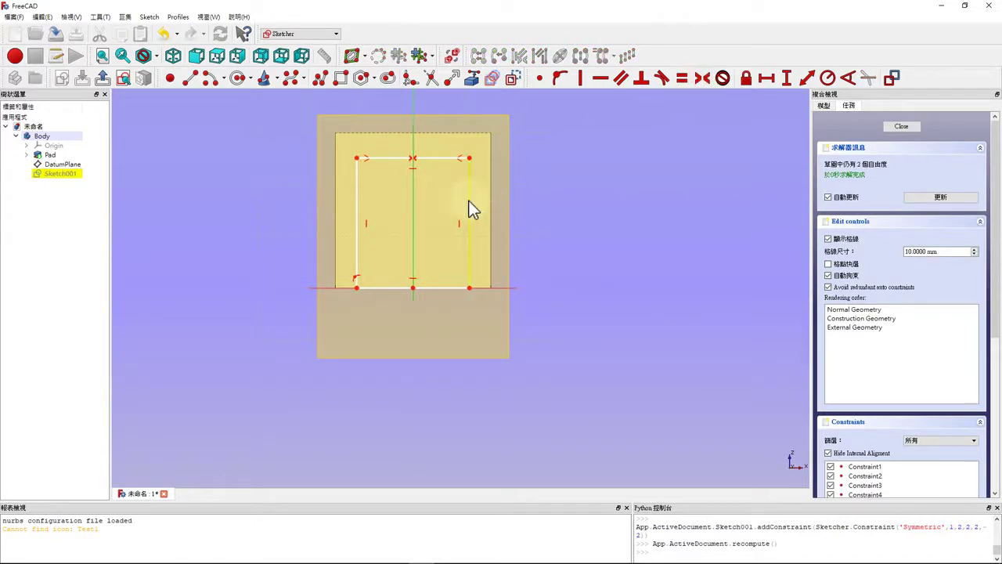
Dimension the rectangle 25 mm tall and 20 mm wide, then close the sketch
{"action": "left_click", "coordinate": [470, 208]}
{"action": "left_click", "coordinate": [785, 81]}
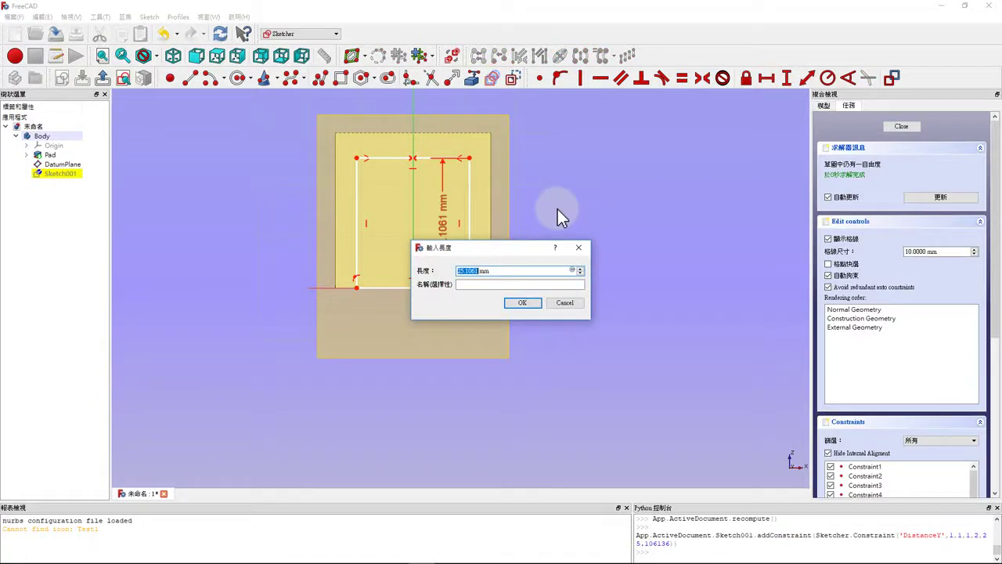
{"action": "type", "text": "25"}
{"action": "key", "text": "Return"}
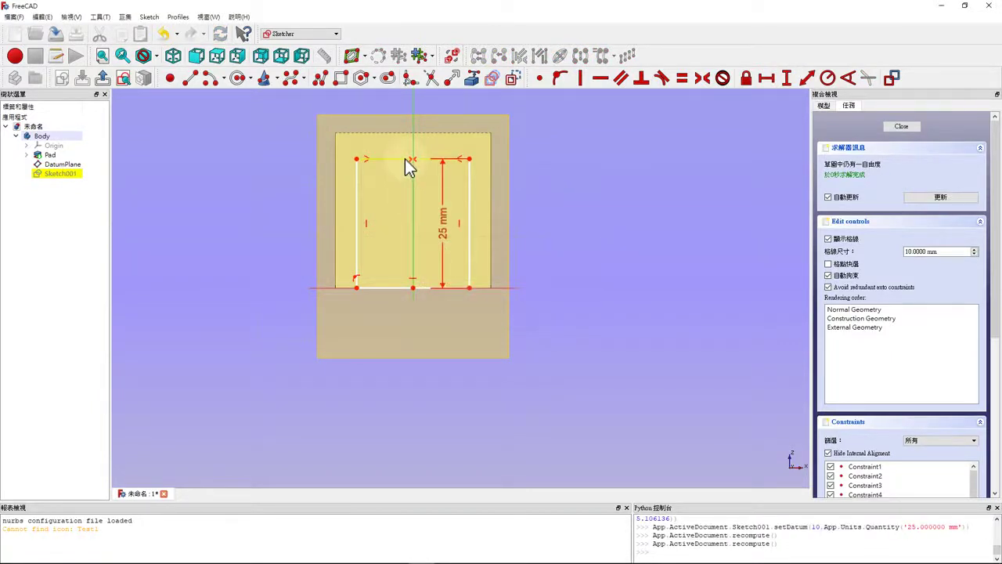
{"action": "left_click", "coordinate": [405, 159]}
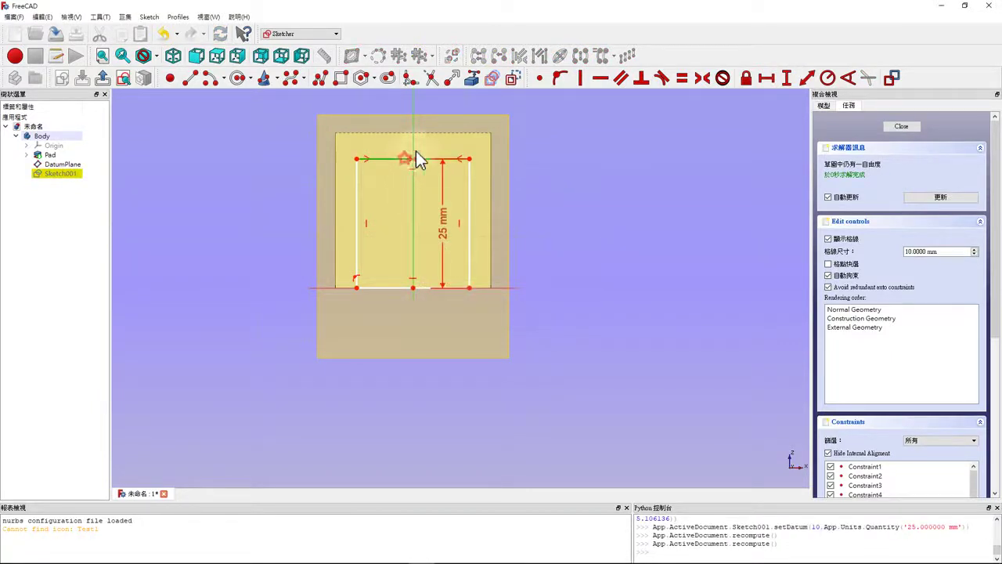
{"action": "left_click", "coordinate": [762, 81]}
{"action": "type", "text": "20"}
{"action": "key", "text": "Return"}
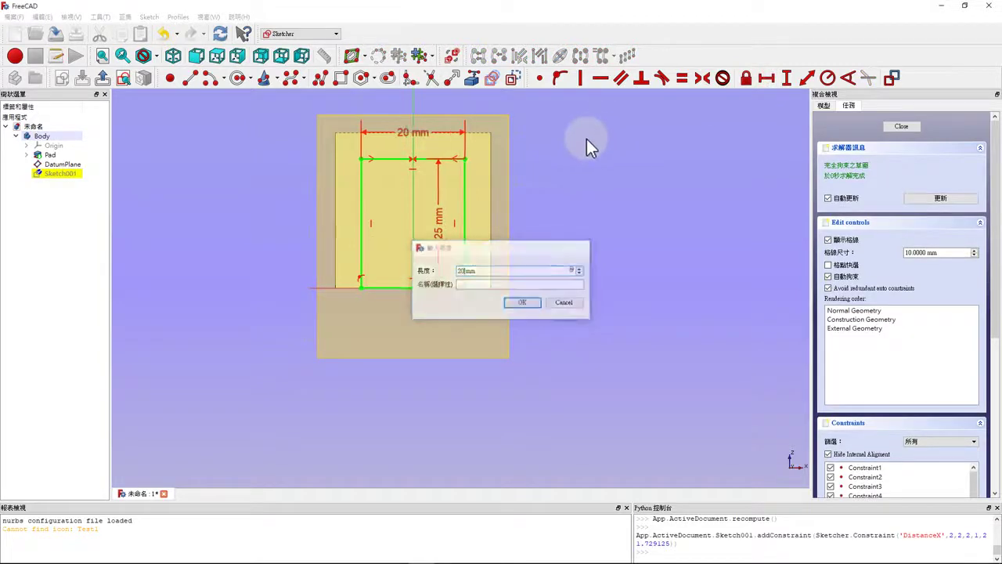
{"action": "mouse_move", "coordinate": [444, 227]}
{"action": "left_mouse_down"}
{"action": "mouse_move", "coordinate": [545, 227]}
{"action": "mouse_move", "coordinate": [528, 227]}
{"action": "left_mouse_up"}
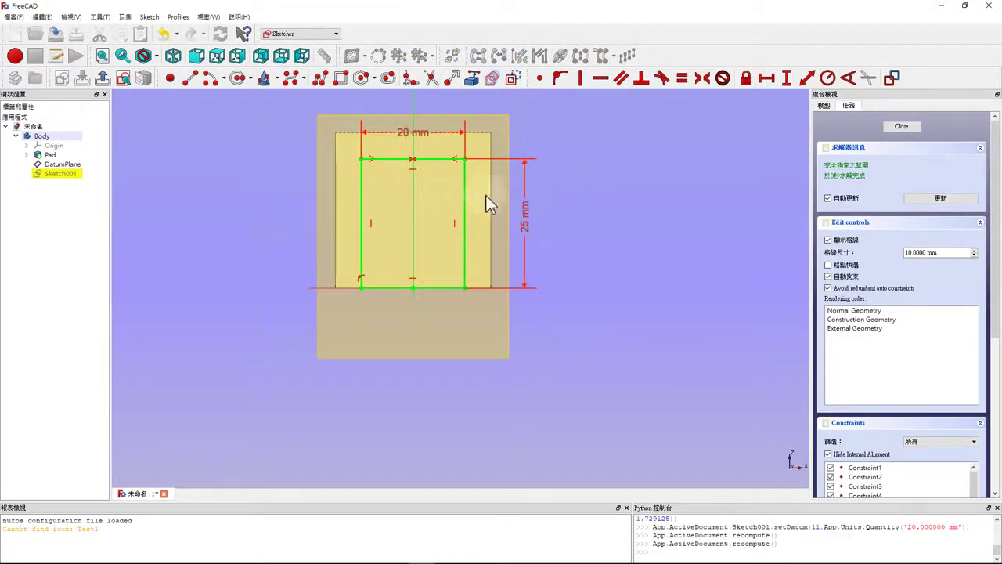
{"action": "left_click", "coordinate": [103, 79]}
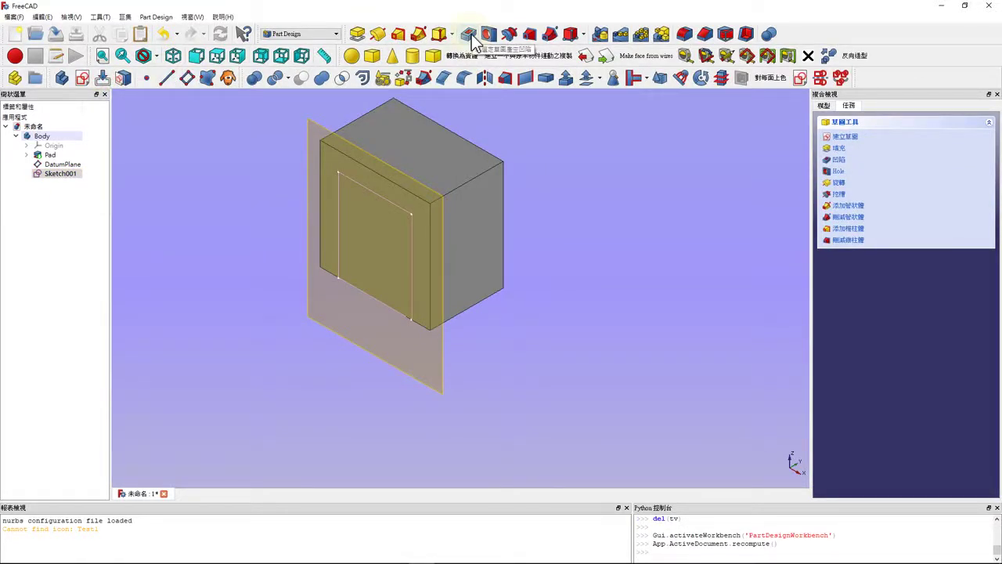
Pocket Sketch001 with type Through all to cut the U-shaped opening
{"action": "left_click", "coordinate": [472, 39]}
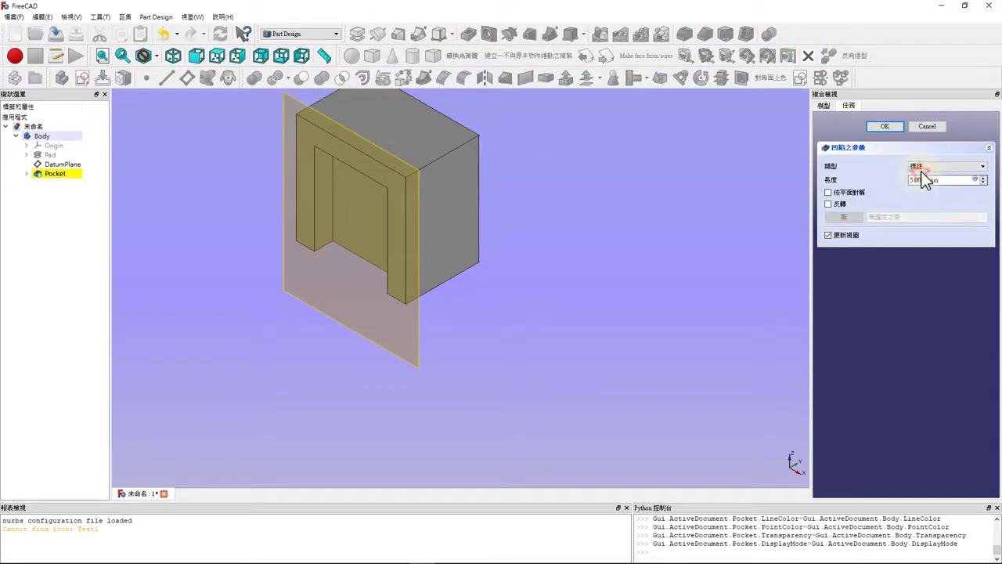
{"action": "left_click", "coordinate": [922, 168]}
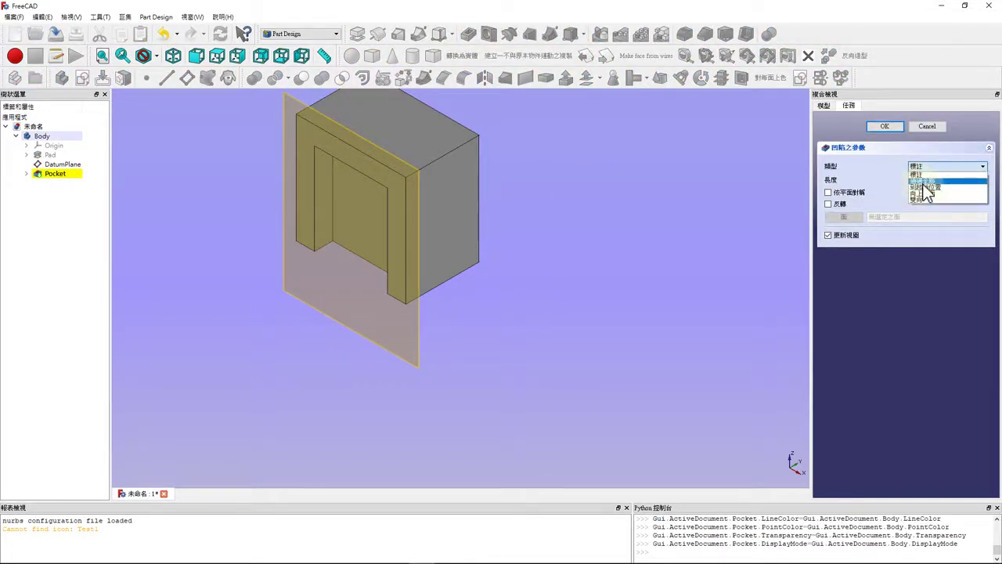
{"action": "left_click", "coordinate": [922, 189]}
{"action": "left_click", "coordinate": [889, 127]}
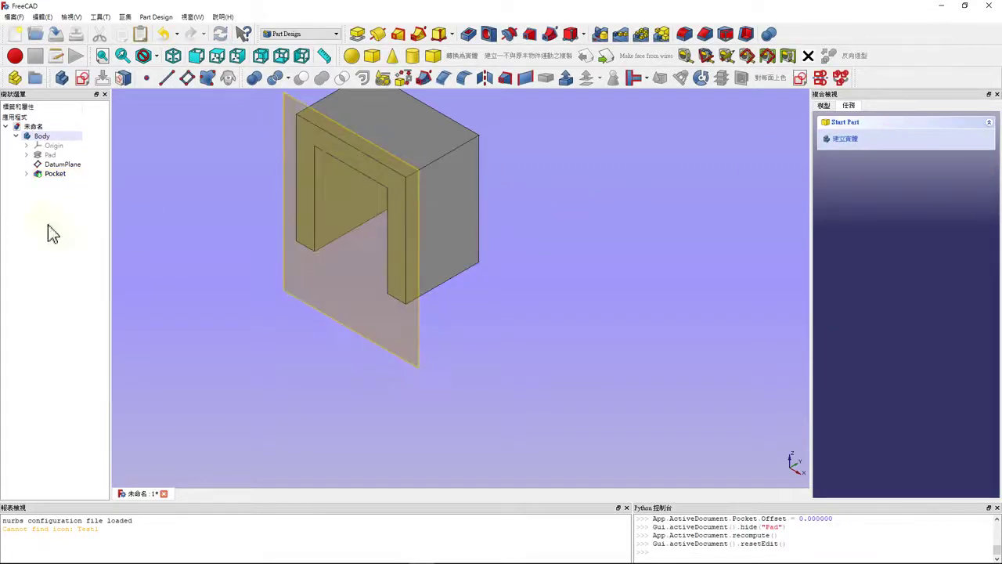
Hide the original DatumPlane
{"action": "left_click", "coordinate": [51, 164]}
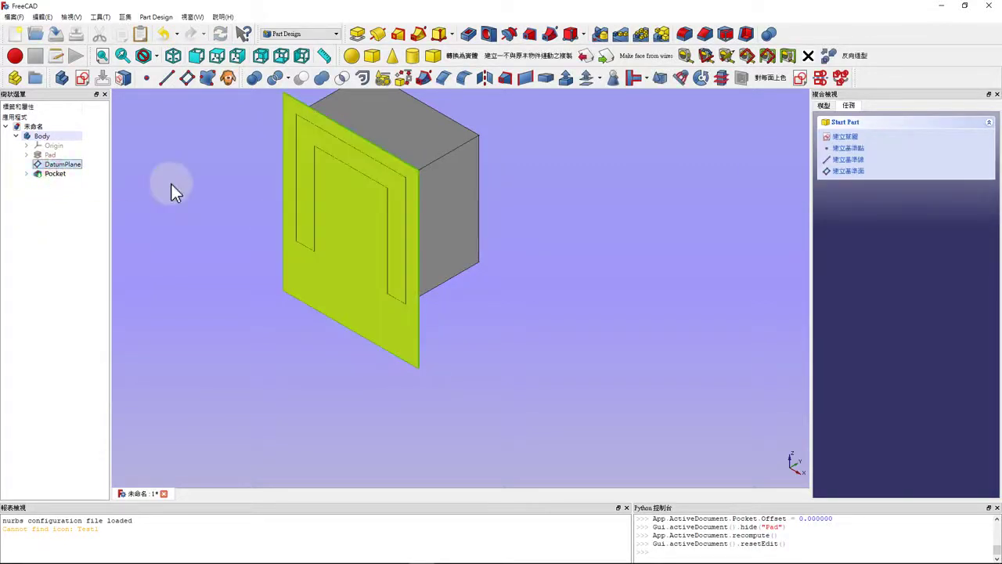
{"action": "key", "text": "space"}
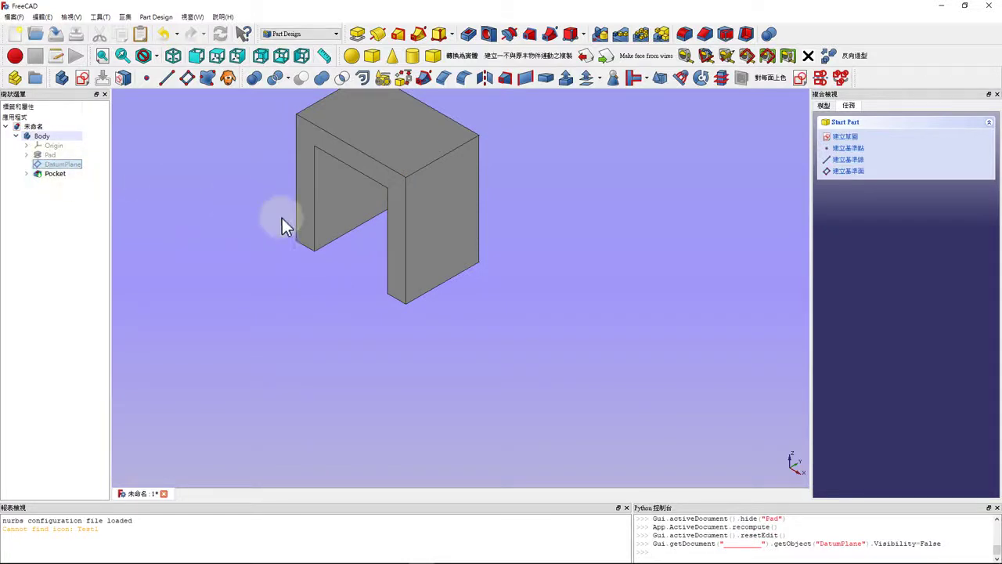
{"action": "scroll", "coordinate": [288, 211], "scroll_direction": "down", "scroll_amount": 2}
{"action": "scroll", "coordinate": [306, 148], "scroll_direction": "up", "scroll_amount": 4}
{"action": "scroll", "coordinate": [321, 156], "scroll_direction": "down", "scroll_amount": 4}
{"action": "scroll", "coordinate": [330, 167], "scroll_direction": "up", "scroll_amount": 2}
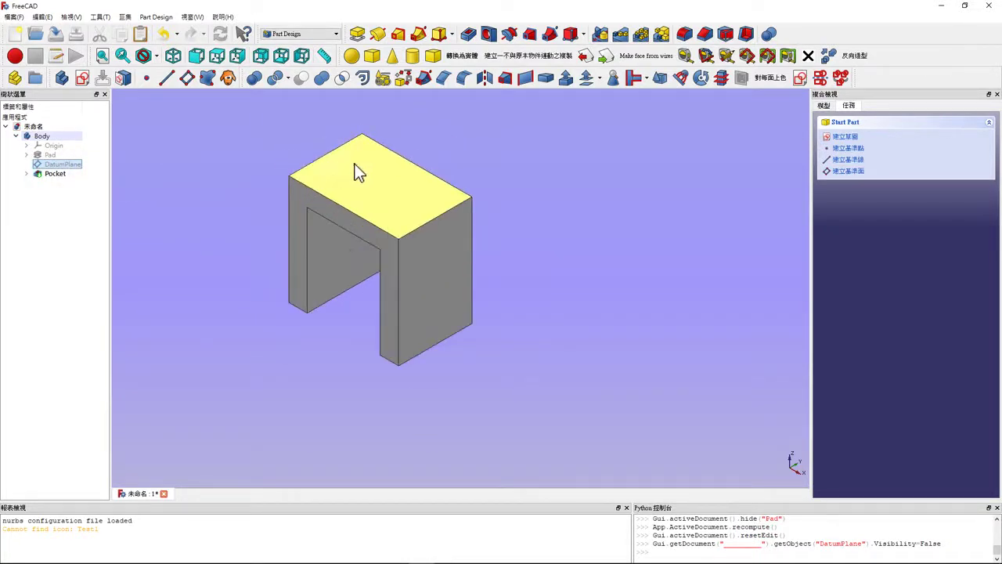
Create DatumPlane001 on the block's top face
{"action": "left_click", "coordinate": [368, 181]}
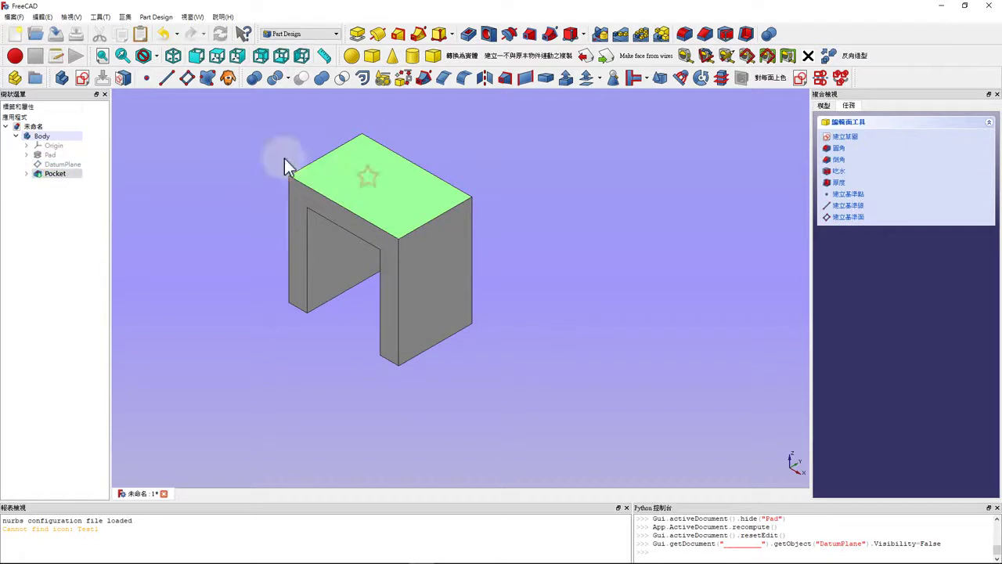
{"action": "left_click", "coordinate": [188, 81]}
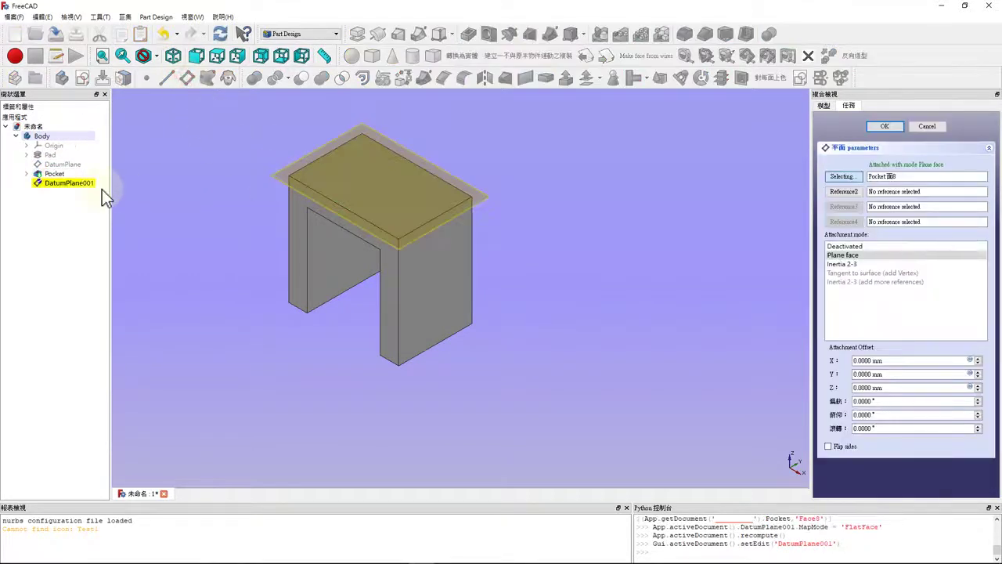
{"action": "left_click", "coordinate": [884, 127]}
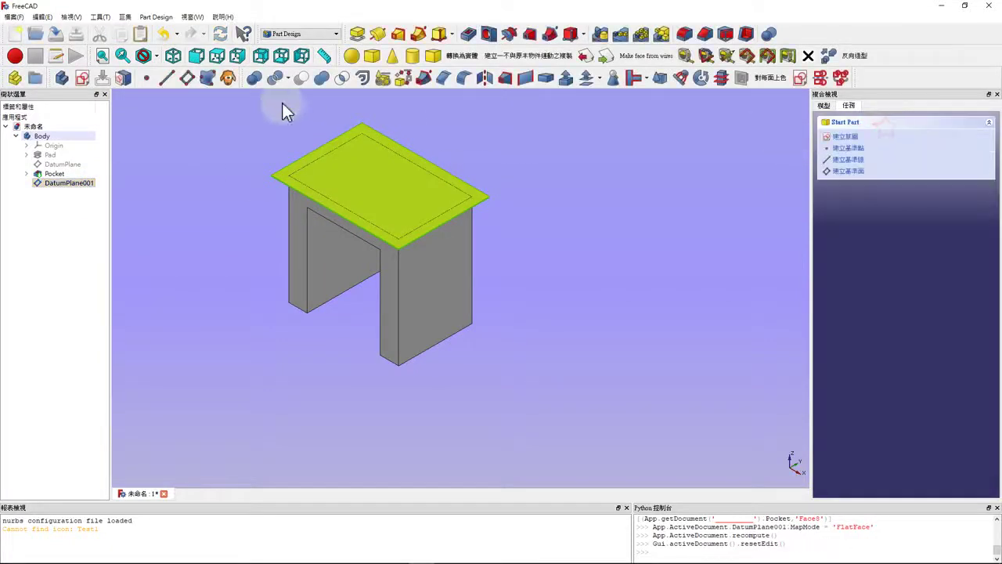
{"action": "left_click", "coordinate": [71, 182]}
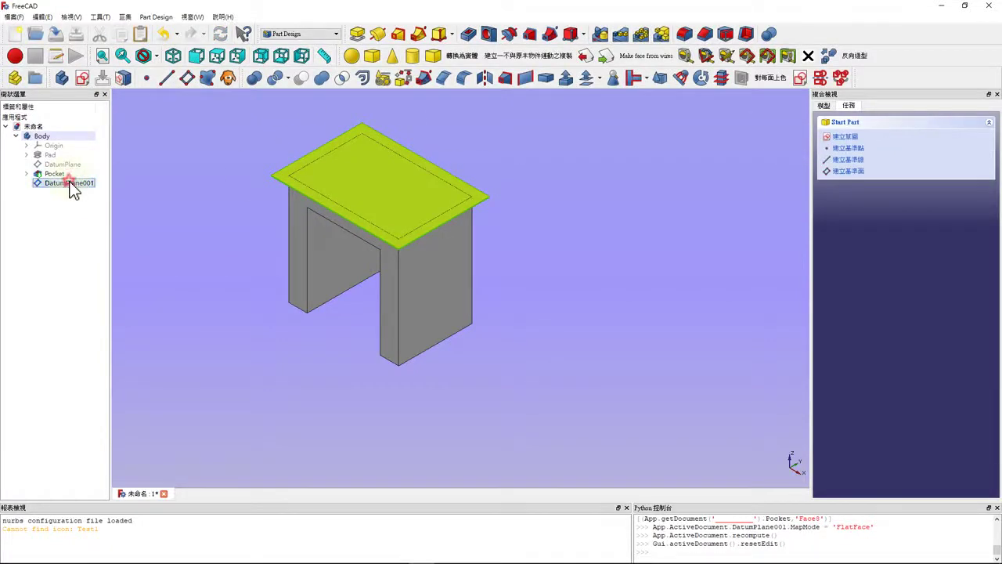
Start Sketch002 on DatumPlane001 and draw two circles centred on the horizontal axis
{"action": "left_click", "coordinate": [87, 82]}
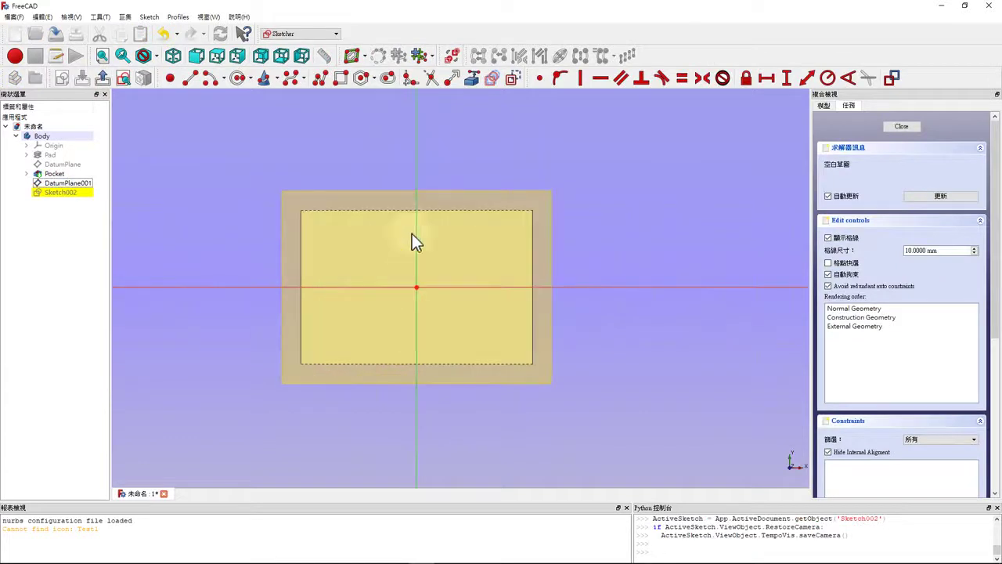
{"action": "left_click", "coordinate": [238, 78]}
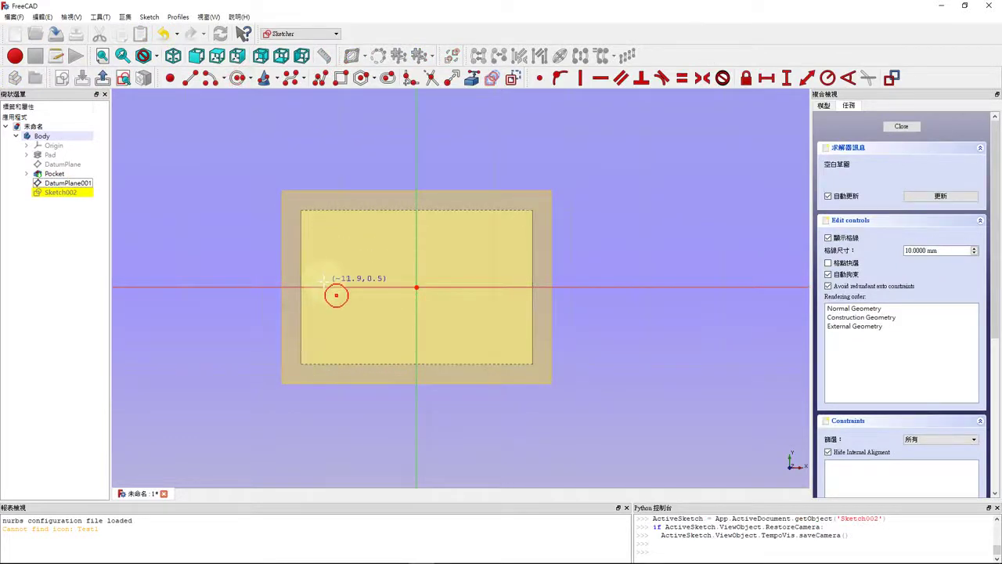
{"action": "left_click", "coordinate": [330, 287]}
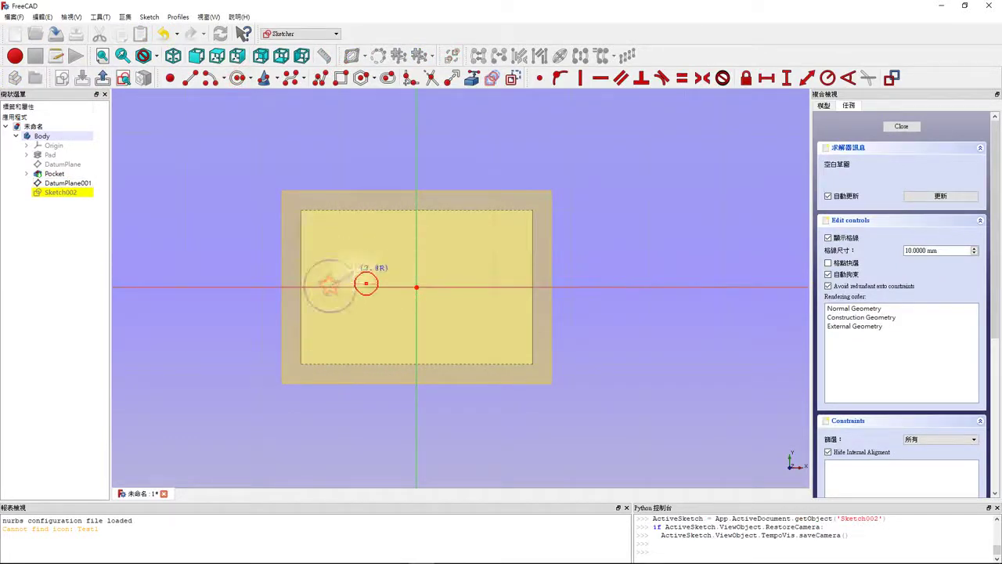
{"action": "left_click", "coordinate": [359, 285]}
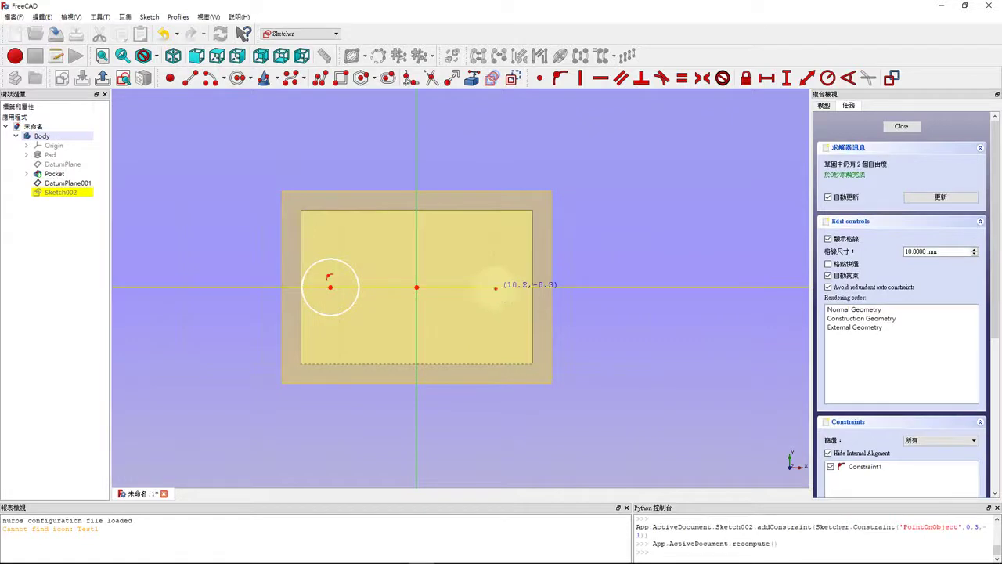
{"action": "left_click", "coordinate": [496, 288]}
{"action": "left_click", "coordinate": [530, 279]}
{"action": "right_click", "coordinate": [334, 296]}
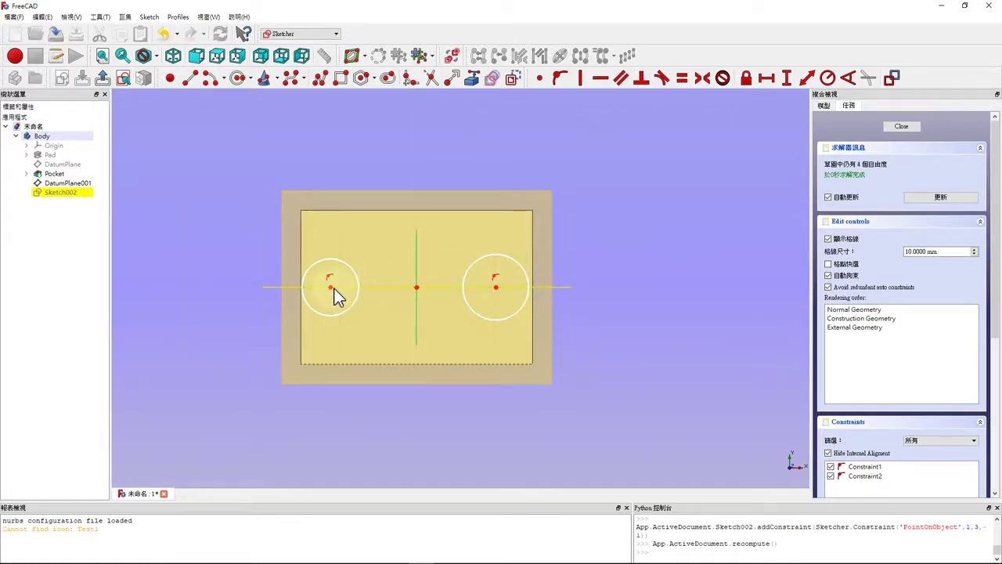
Make the circle centres symmetric about the origin and the circles equal
{"action": "left_click", "coordinate": [331, 289]}
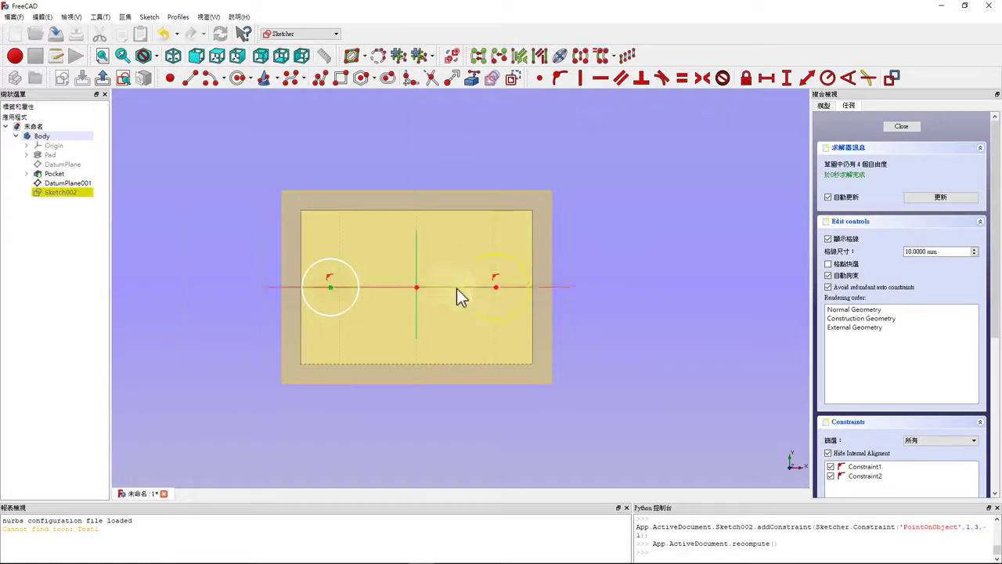
{"action": "left_click", "coordinate": [497, 289]}
{"action": "left_click", "coordinate": [702, 78]}
{"action": "left_click", "coordinate": [359, 277]}
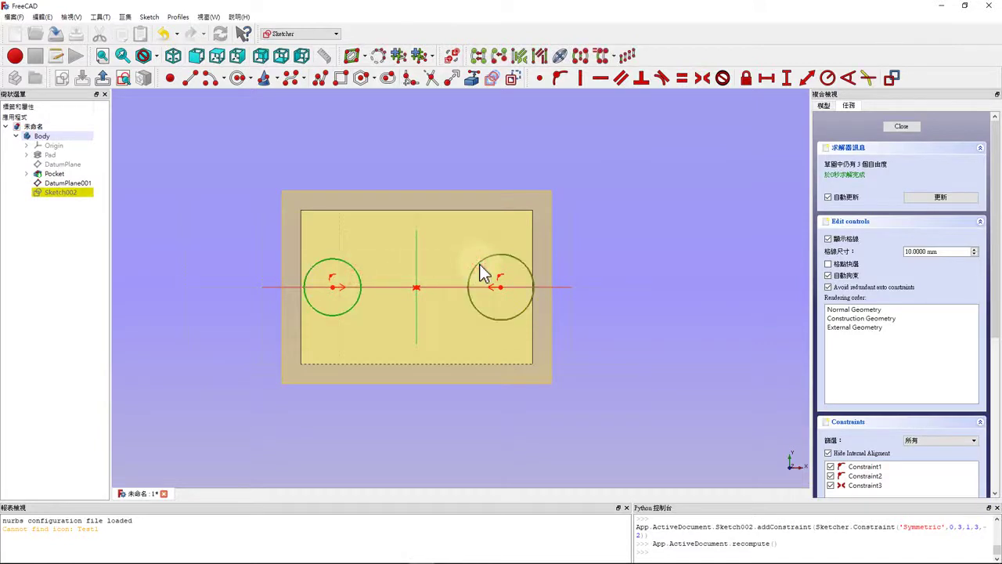
{"action": "left_click", "coordinate": [481, 273]}
{"action": "left_click", "coordinate": [682, 79]}
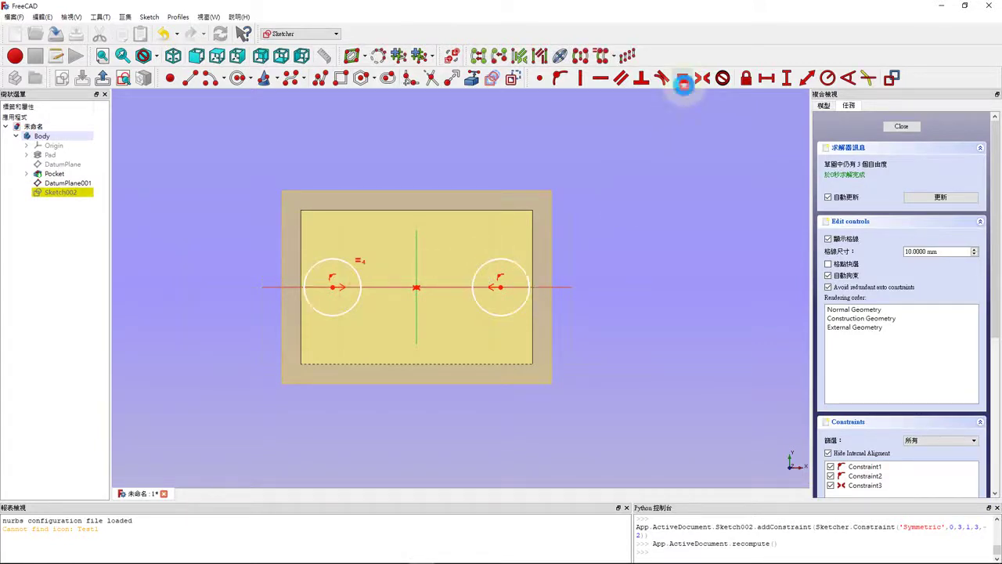
Give the circles a 5 mm radius and set their centres 20 mm apart
{"action": "left_click", "coordinate": [524, 274]}
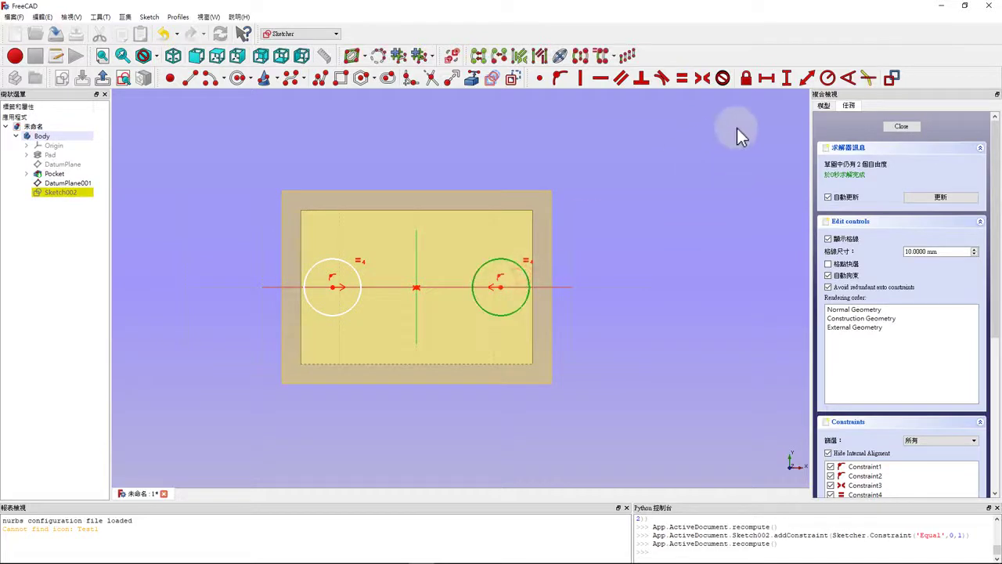
{"action": "left_click", "coordinate": [827, 78]}
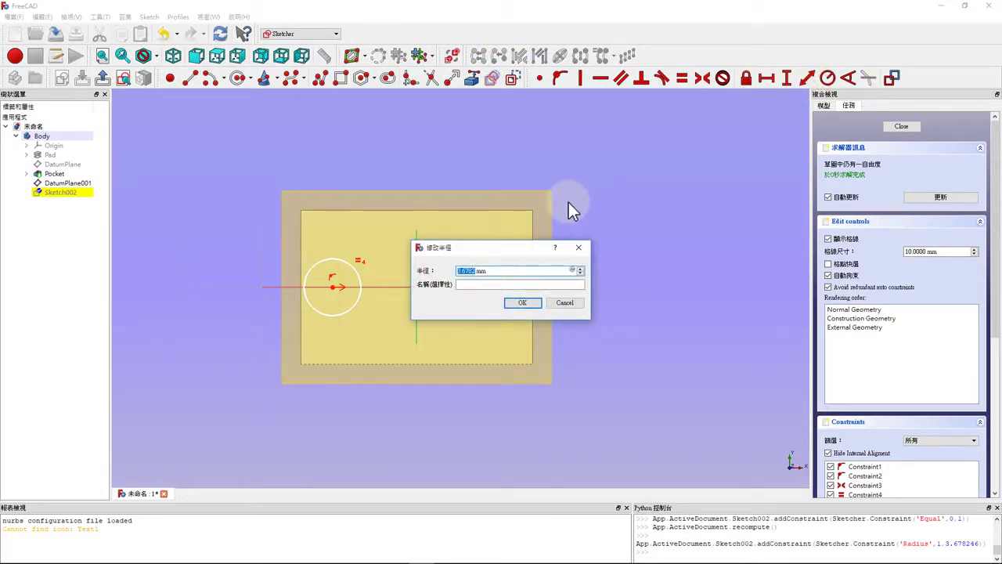
{"action": "type", "text": "5"}
{"action": "key", "text": "Return"}
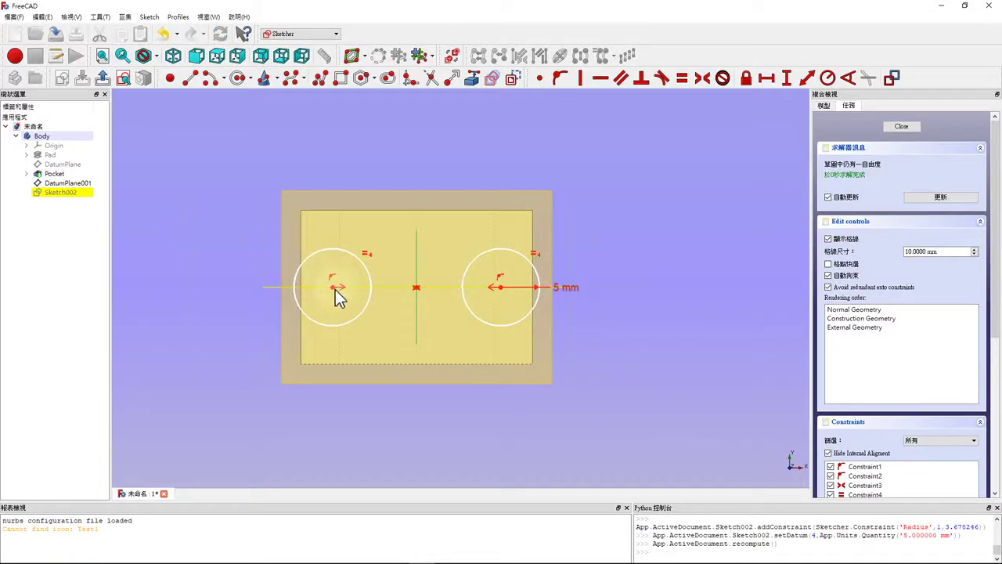
{"action": "left_click", "coordinate": [335, 289]}
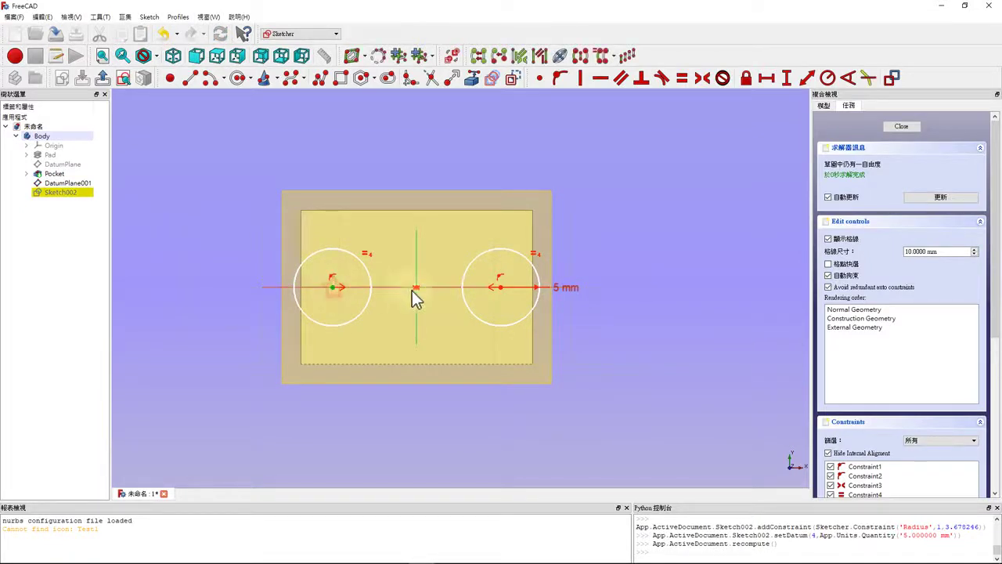
{"action": "left_click", "coordinate": [500, 288]}
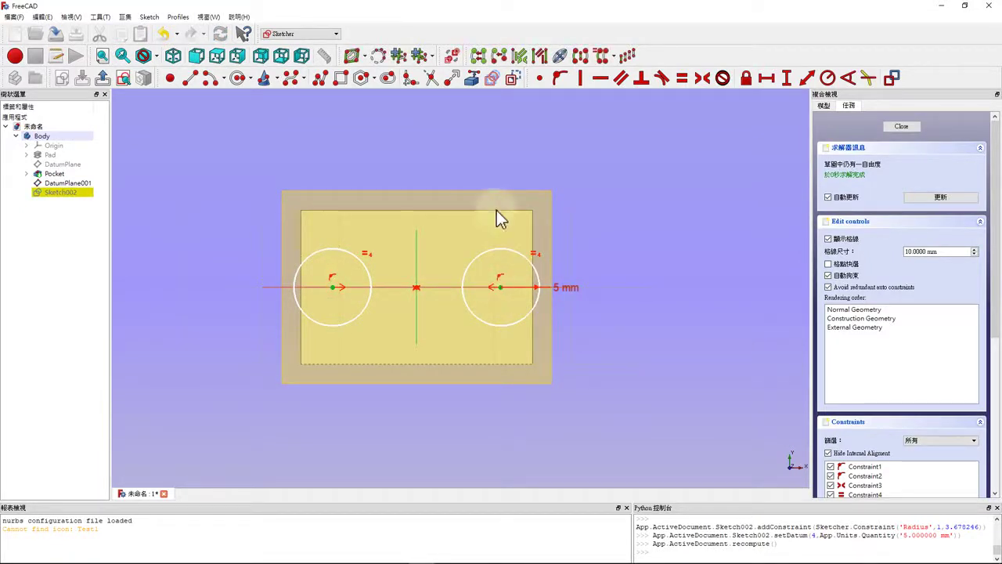
{"action": "left_click", "coordinate": [768, 79]}
{"action": "type", "text": "20mm"}
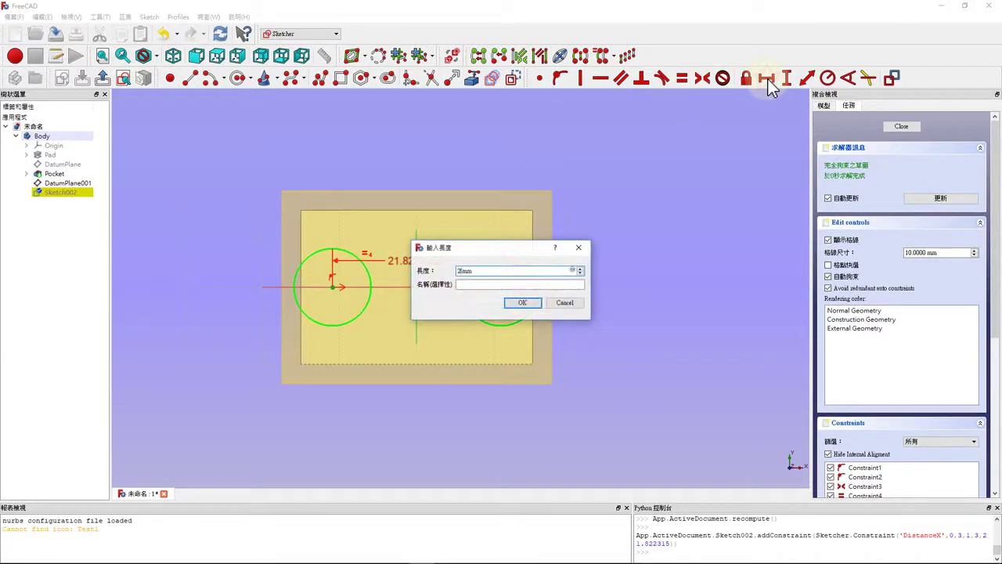
{"action": "key", "text": "Return"}
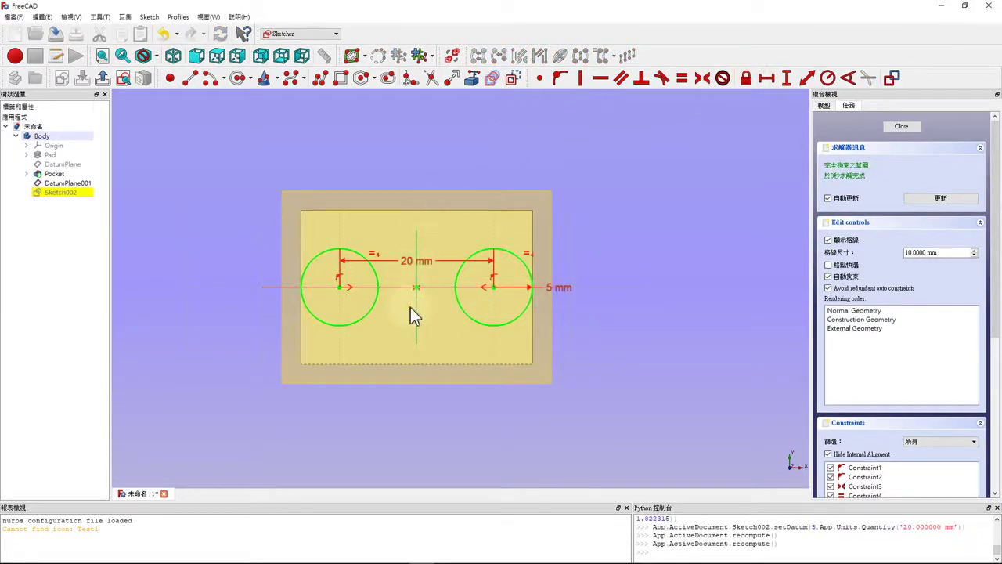
Close the sketch and pad the two circles into bosses
{"action": "left_click", "coordinate": [111, 81]}
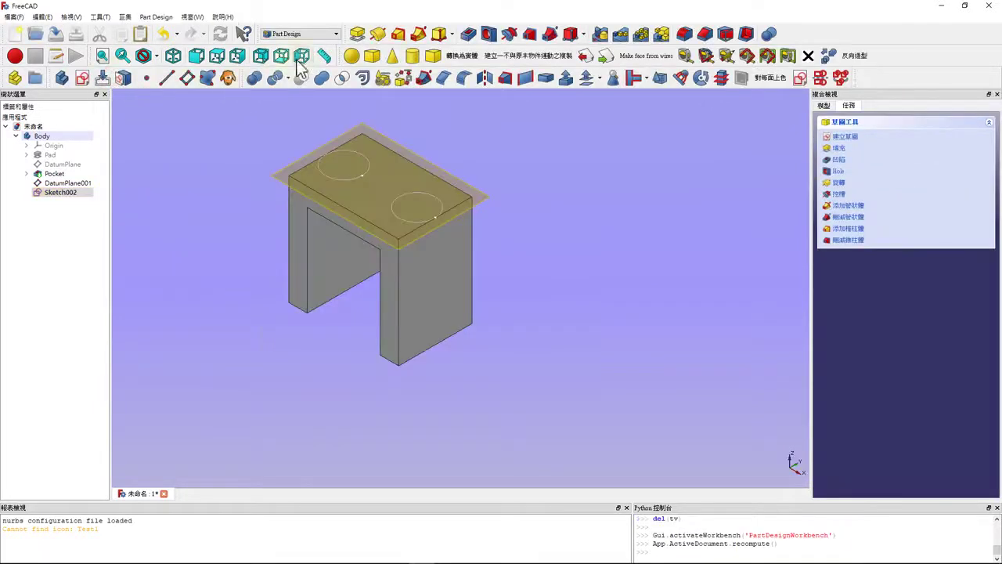
{"action": "left_click", "coordinate": [357, 35]}
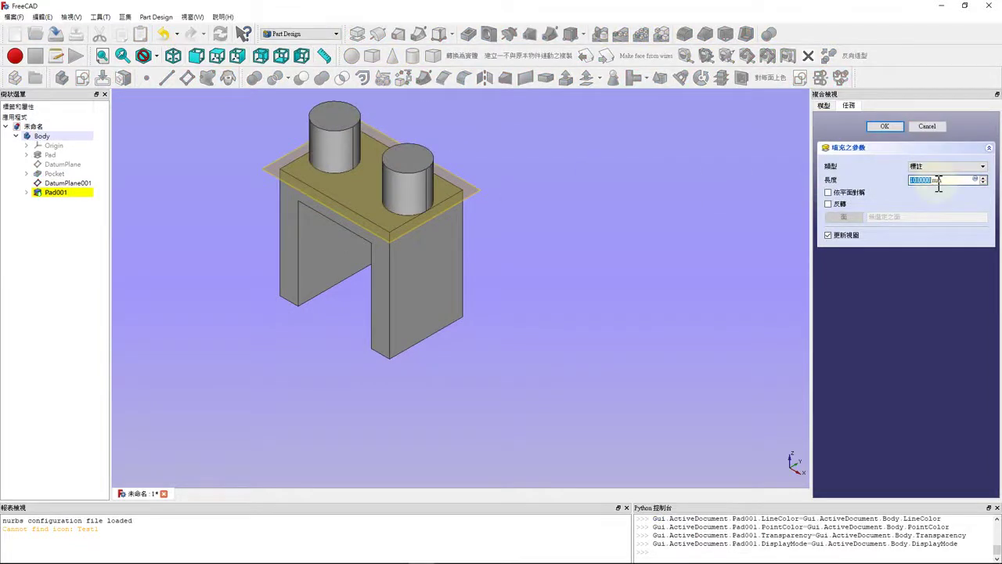
{"action": "left_click", "coordinate": [890, 129]}
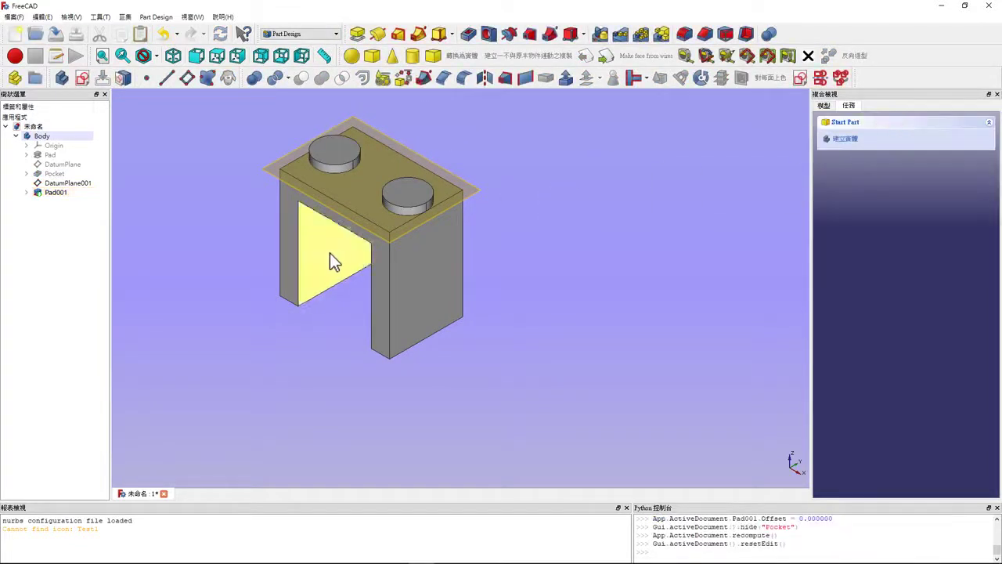
Hide DatumPlane001
{"action": "scroll", "coordinate": [294, 188], "scroll_direction": "up", "scroll_amount": 5}
{"action": "left_click", "coordinate": [79, 186]}
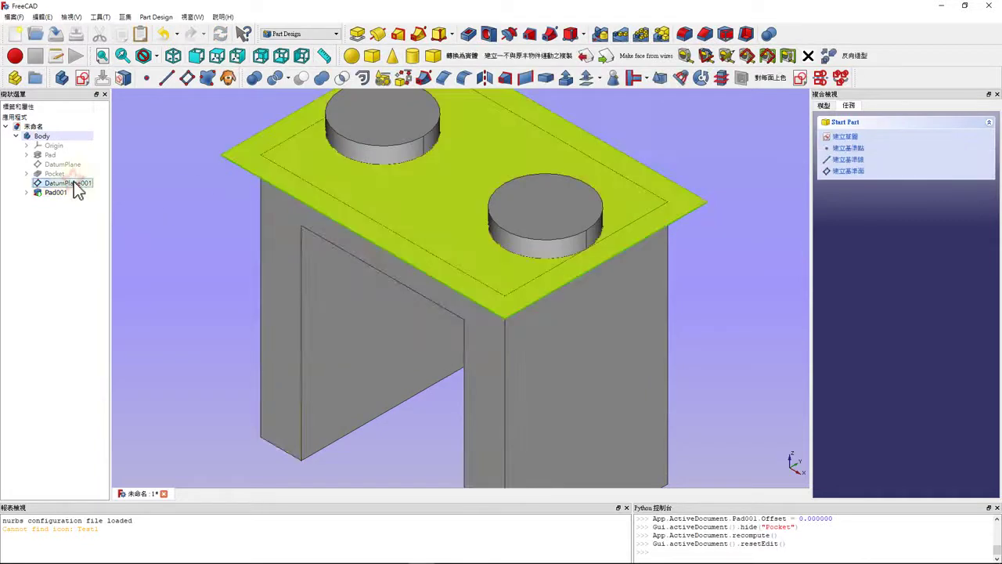
{"action": "key", "text": "space"}
Create DatumPlane002 on the left boss's top face and accept it
{"action": "scroll", "coordinate": [305, 294], "scroll_direction": "down", "scroll_amount": 5}
{"action": "left_click", "coordinate": [315, 261]}
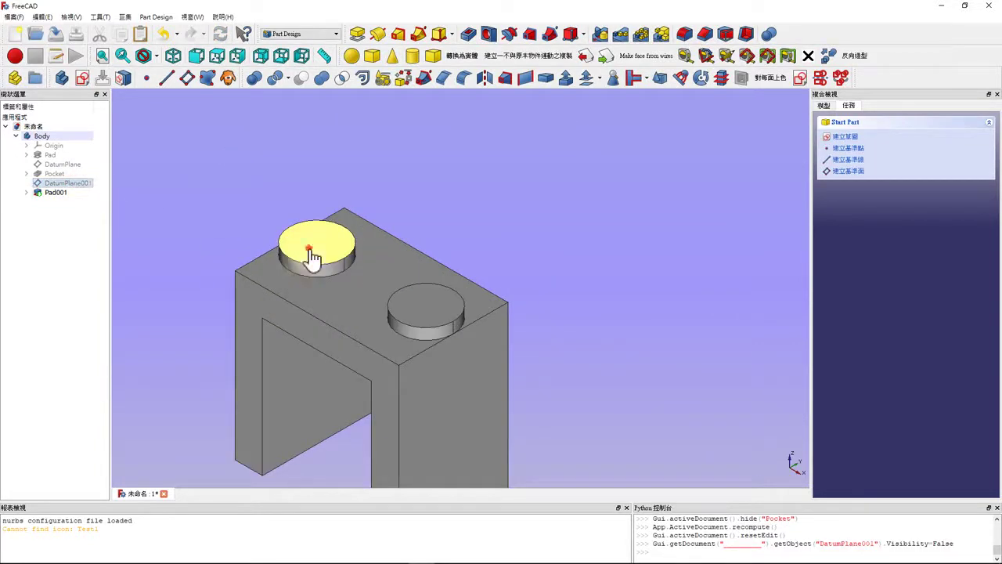
{"action": "left_click", "coordinate": [188, 81]}
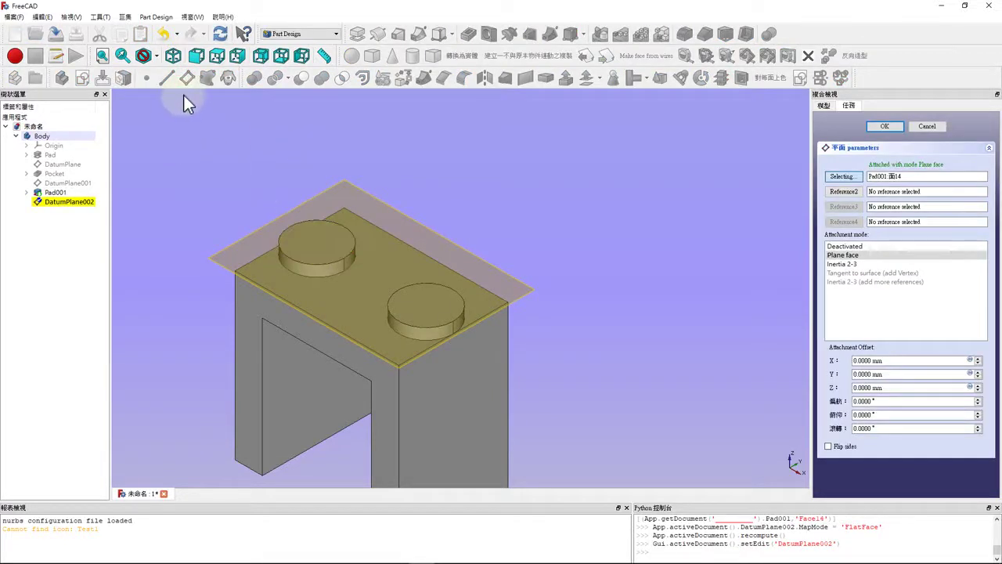
{"action": "left_click", "coordinate": [893, 127]}
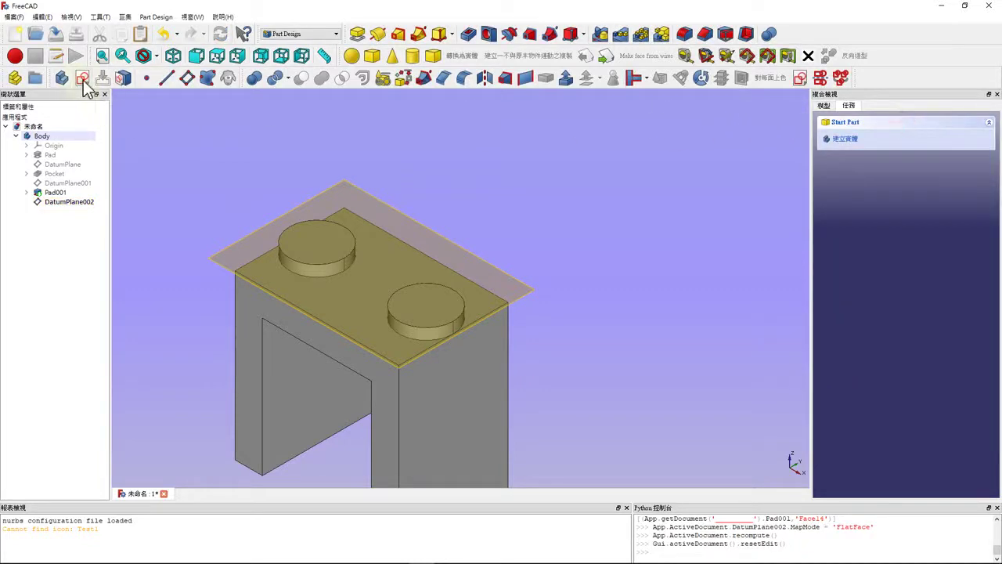
Start a new sketch on DatumPlane002 and hide the plane
{"action": "left_click", "coordinate": [63, 199]}
{"action": "left_click", "coordinate": [82, 78]}
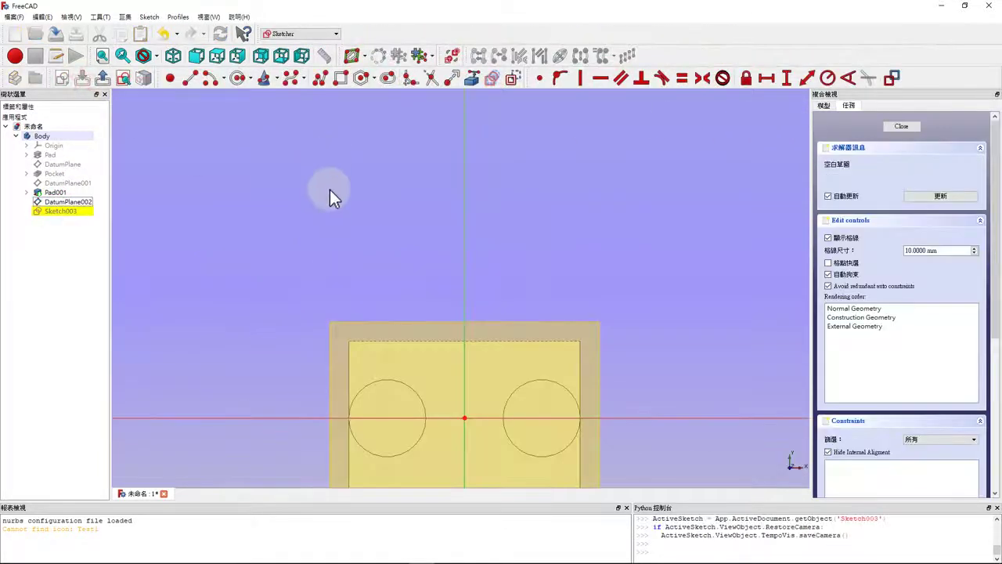
{"action": "scroll", "coordinate": [372, 140], "scroll_direction": "down", "scroll_amount": 5}
{"action": "scroll", "coordinate": [378, 221], "scroll_direction": "up", "scroll_amount": 4}
{"action": "scroll", "coordinate": [378, 221], "scroll_direction": "up", "scroll_amount": 2}
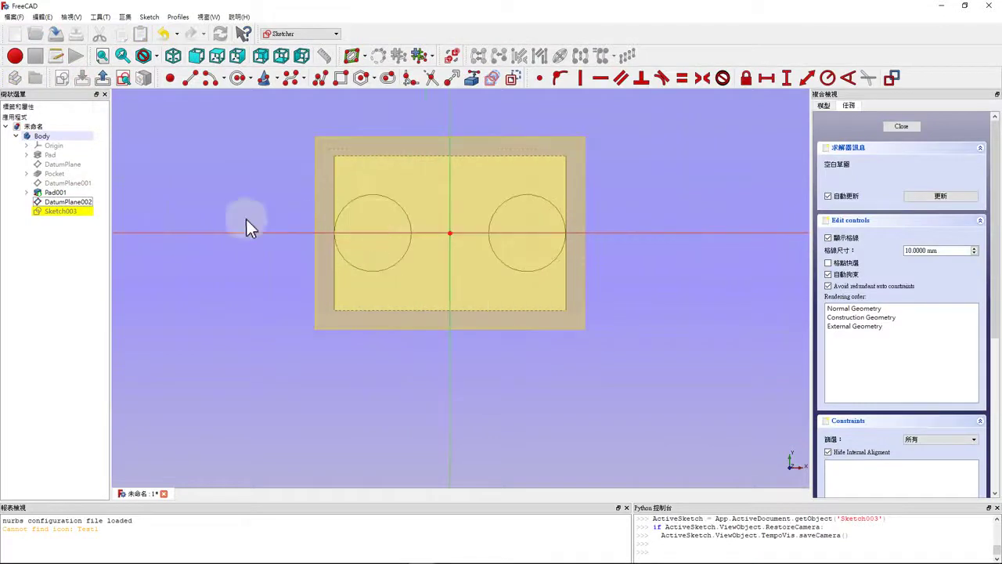
{"action": "left_click", "coordinate": [49, 203]}
{"action": "key", "text": "space"}
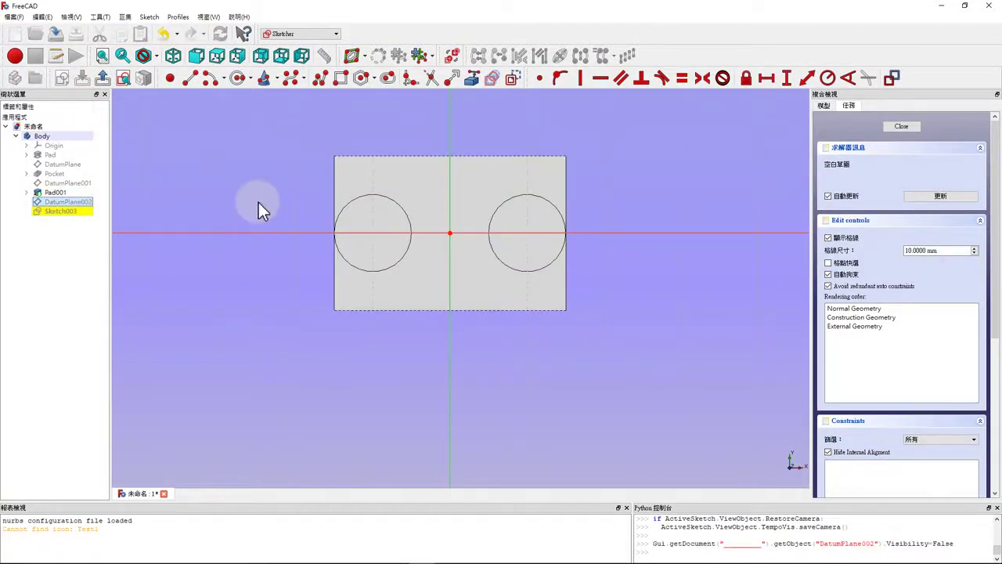
Import the left and right boss outlines as external reference geometry
{"action": "scroll", "coordinate": [441, 249], "scroll_direction": "up", "scroll_amount": 2}
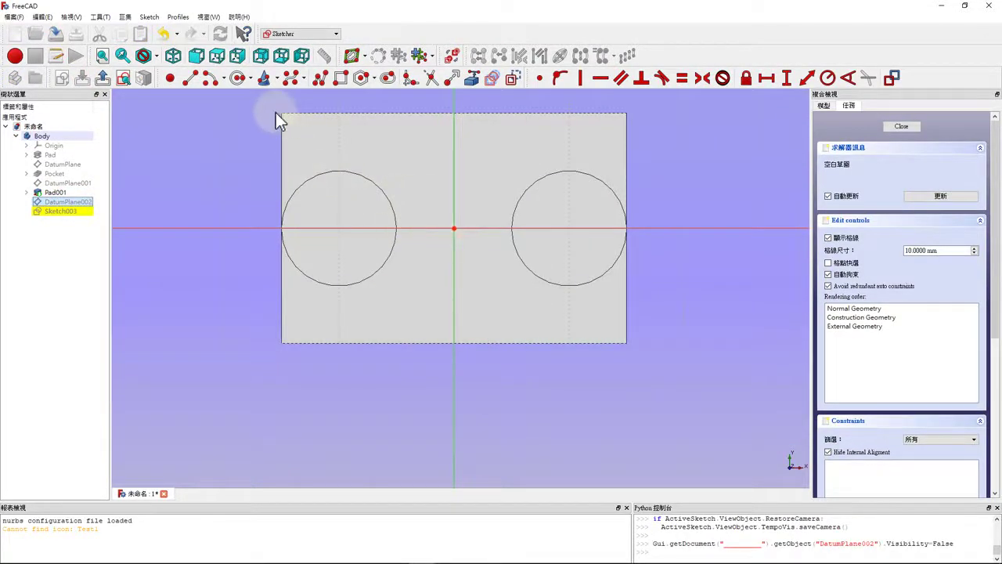
{"action": "left_click", "coordinate": [476, 82]}
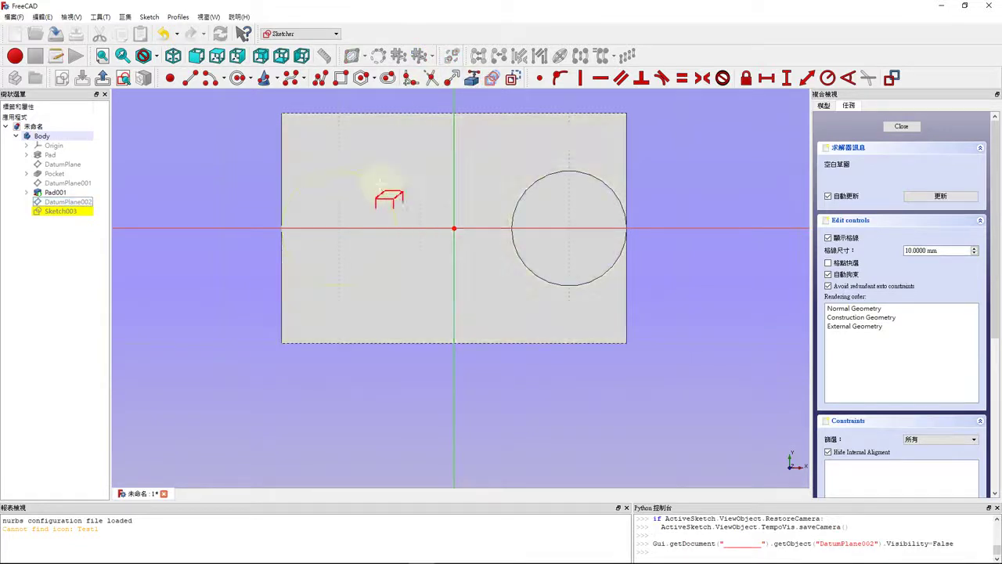
{"action": "left_click", "coordinate": [387, 196]}
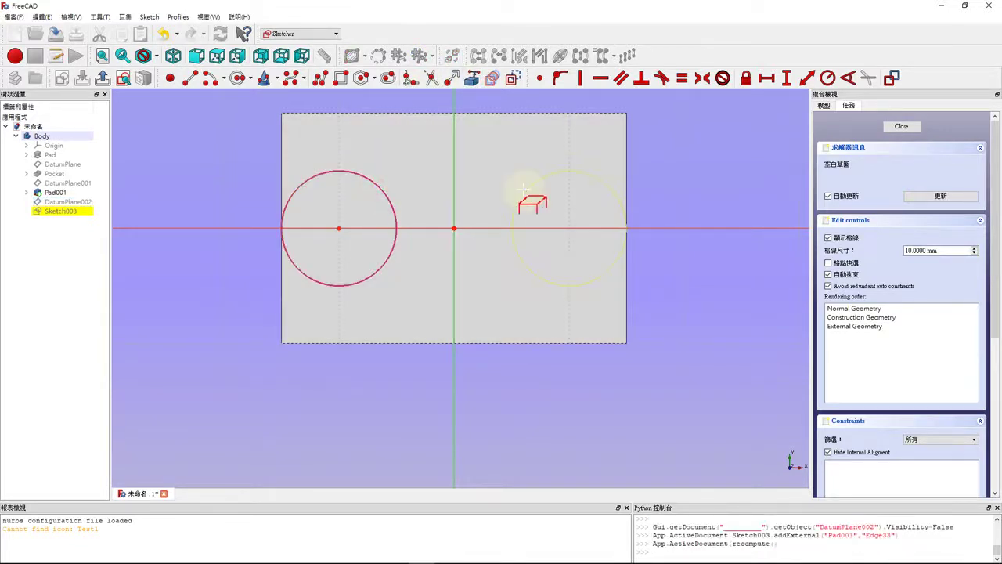
{"action": "left_click", "coordinate": [526, 192]}
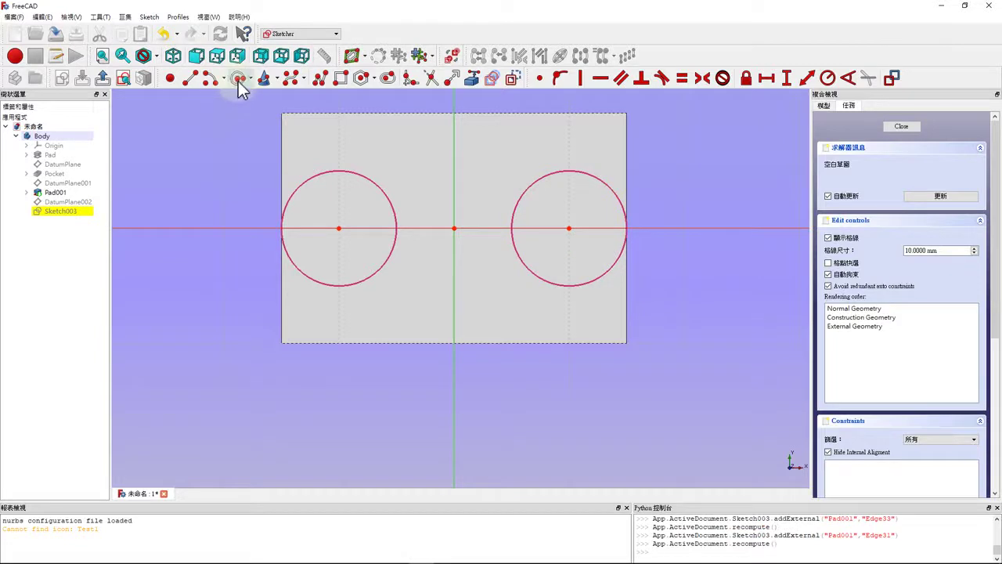
{"action": "left_click", "coordinate": [238, 77]}
Draw a small circle centred in each of the two bosses
{"action": "left_click", "coordinate": [339, 228]}
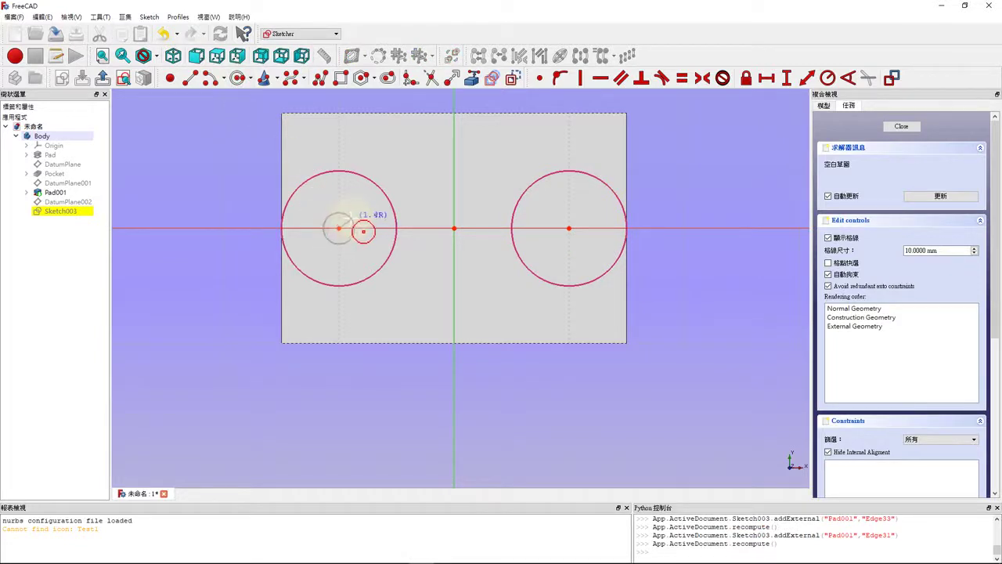
{"action": "left_click", "coordinate": [368, 224]}
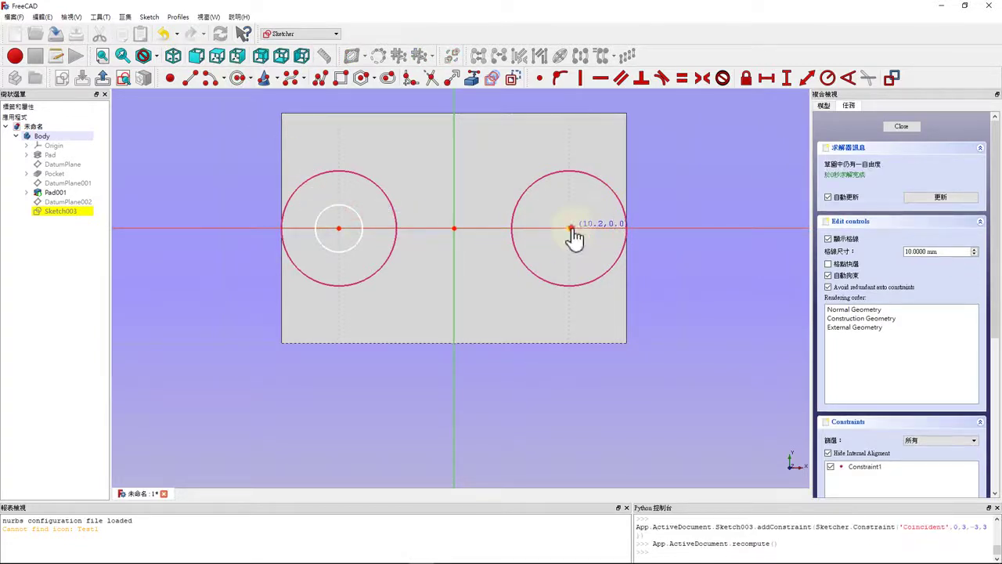
{"action": "left_click", "coordinate": [569, 228]}
{"action": "left_click", "coordinate": [595, 213]}
{"action": "right_click", "coordinate": [447, 217]}
Make the two circles equal with a 2.5 mm radius, then close the sketch
{"action": "left_click", "coordinate": [360, 224]}
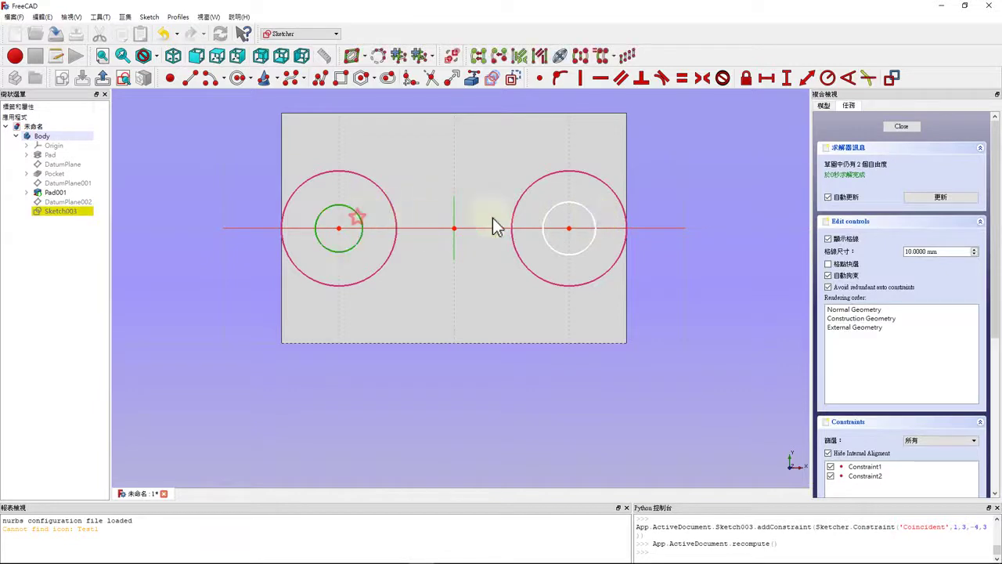
{"action": "left_click", "coordinate": [563, 204]}
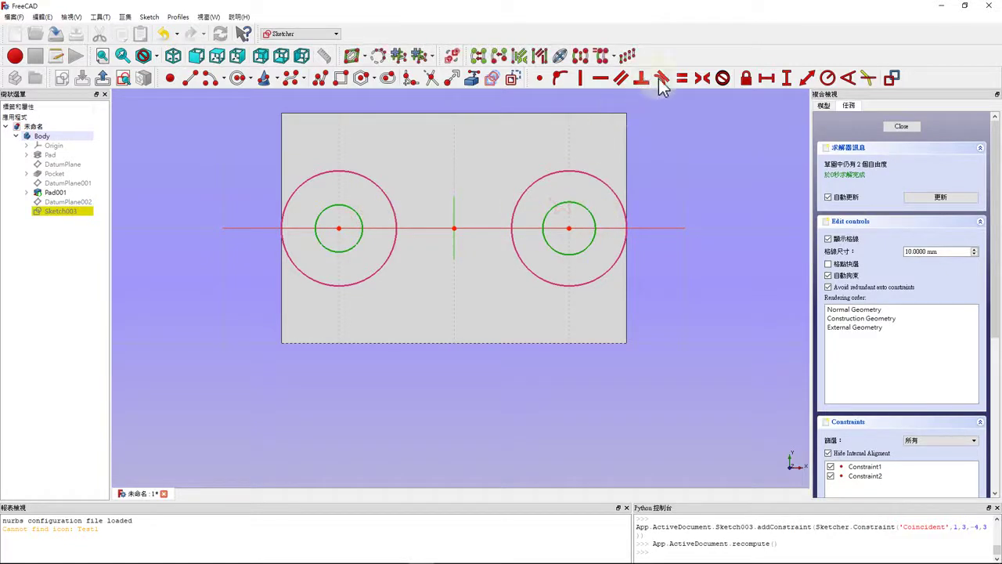
{"action": "left_click", "coordinate": [682, 78]}
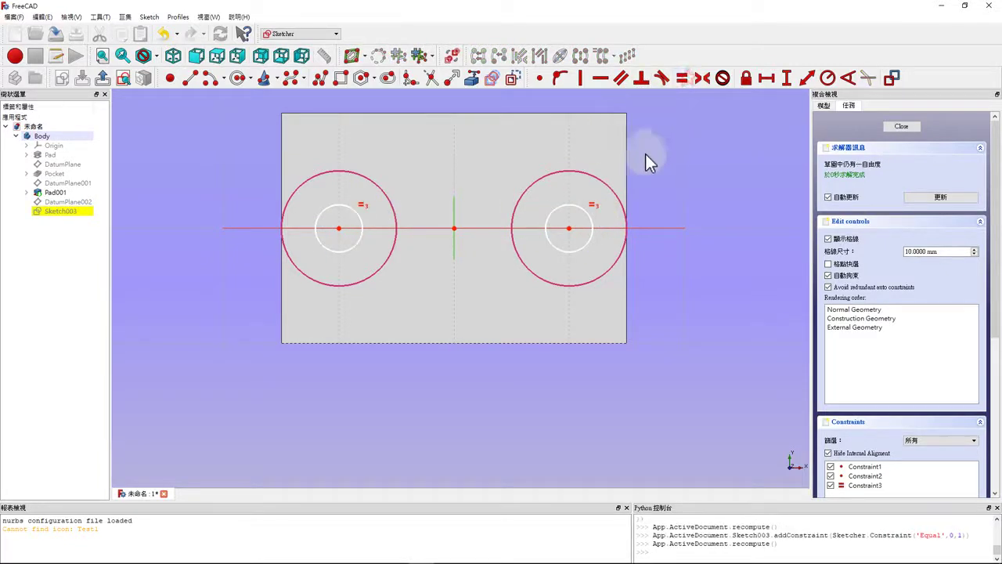
{"action": "left_click", "coordinate": [589, 221]}
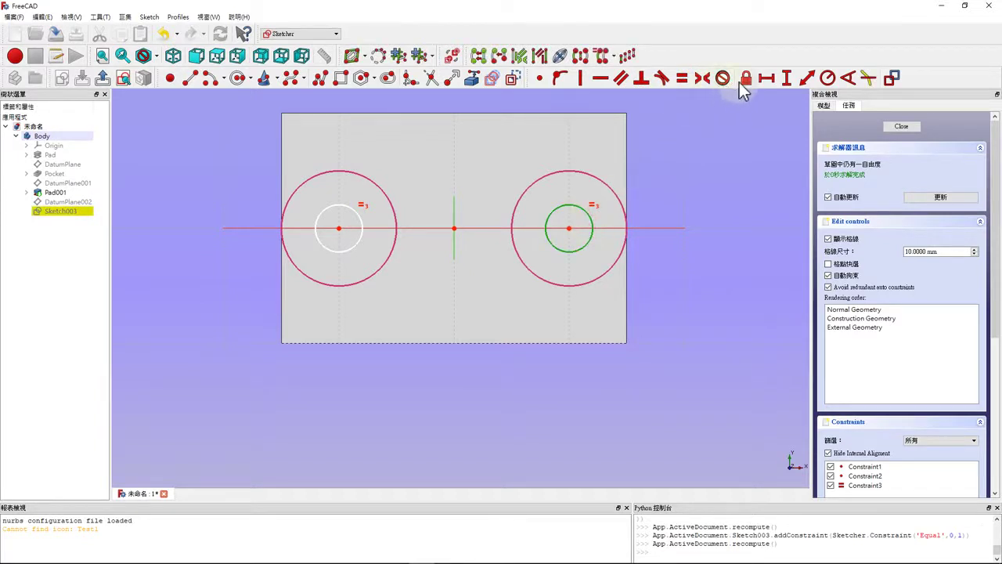
{"action": "left_click", "coordinate": [826, 82]}
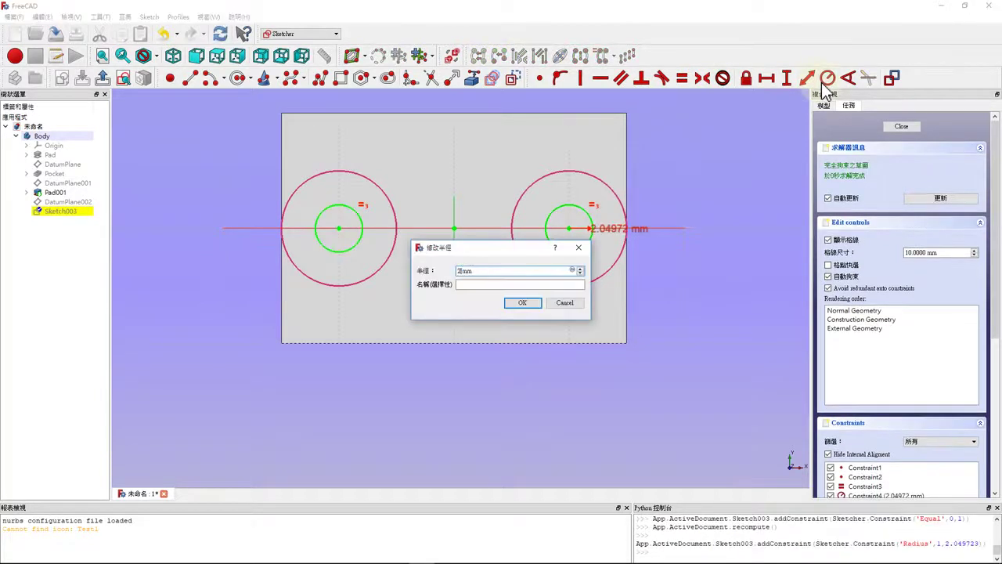
{"action": "key", "text": "Return"}
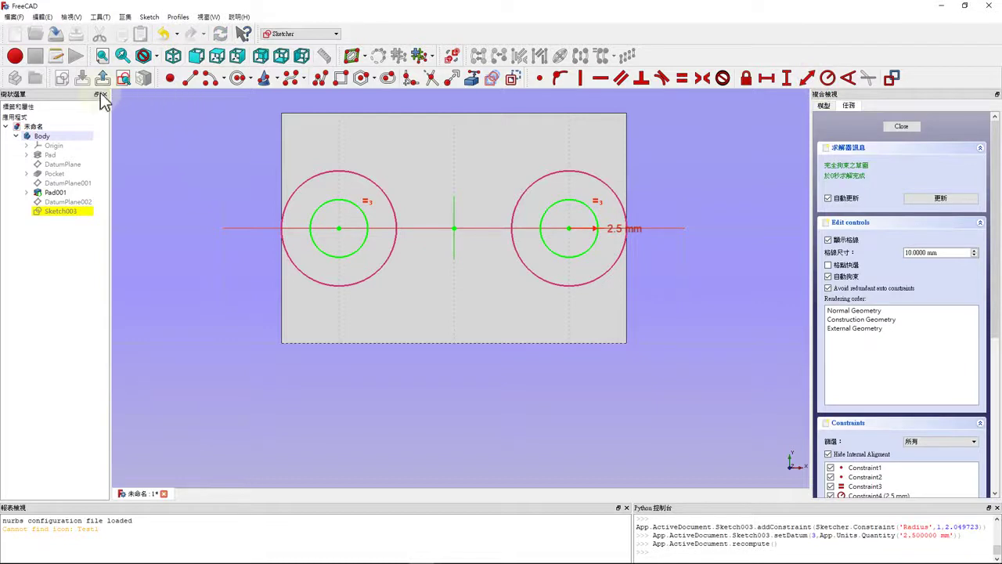
{"action": "left_click", "coordinate": [110, 88]}
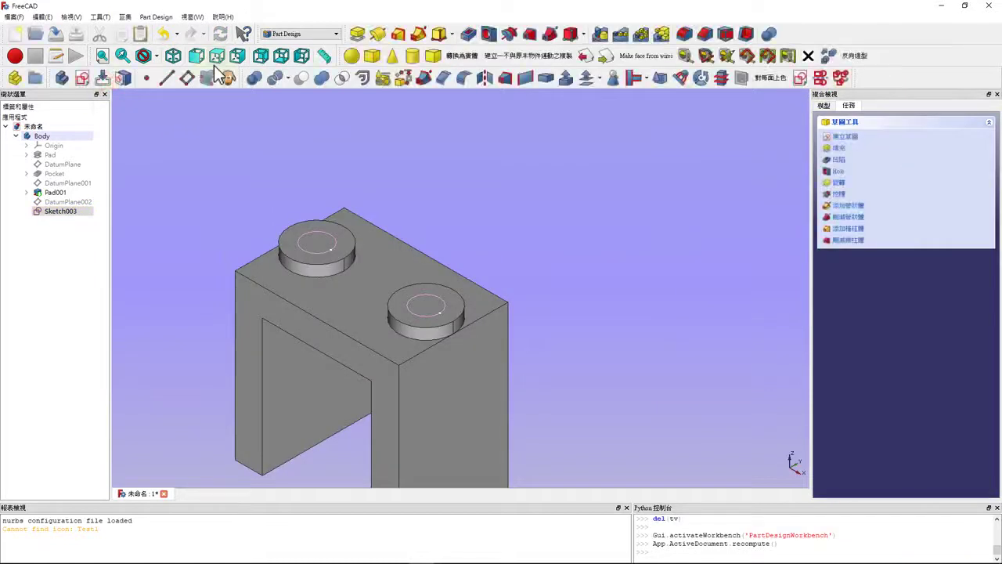
Pocket the two 2.5 mm circles Through all, then view the holes from below
{"action": "left_click", "coordinate": [472, 34]}
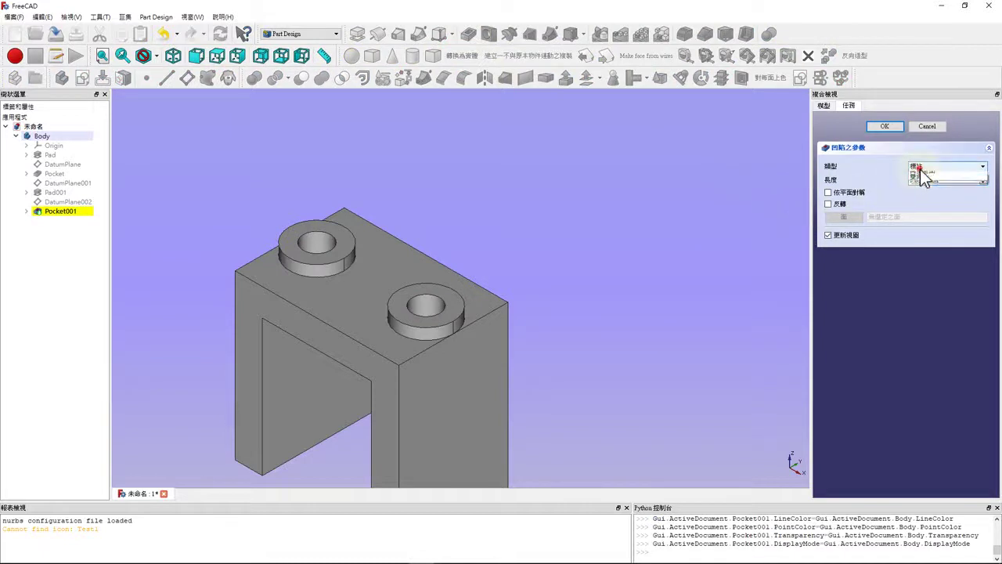
{"action": "left_click", "coordinate": [924, 167]}
{"action": "left_click", "coordinate": [926, 181]}
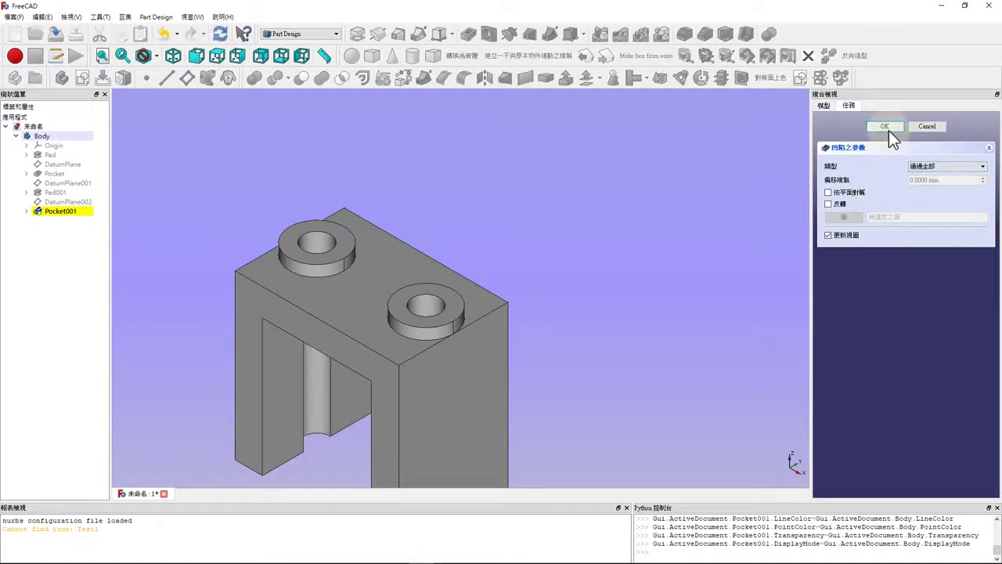
{"action": "left_click", "coordinate": [889, 130]}
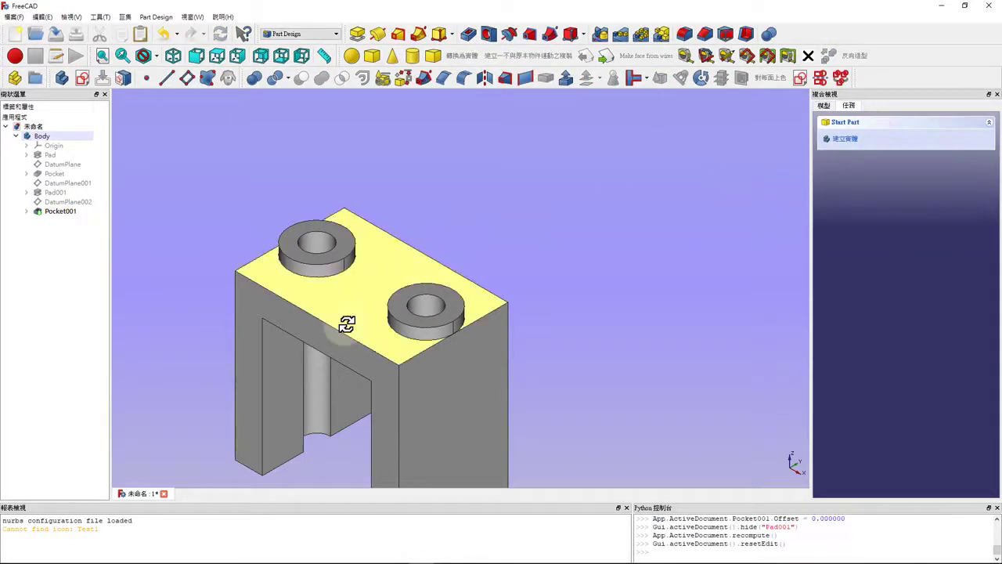
{"action": "mouse_move", "coordinate": [346, 324]}
{"action": "middle_mouse_down"}
{"action": "mouse_move", "coordinate": [408, 274]}
{"action": "mouse_move", "coordinate": [399, 290]}
{"action": "middle_mouse_up"}
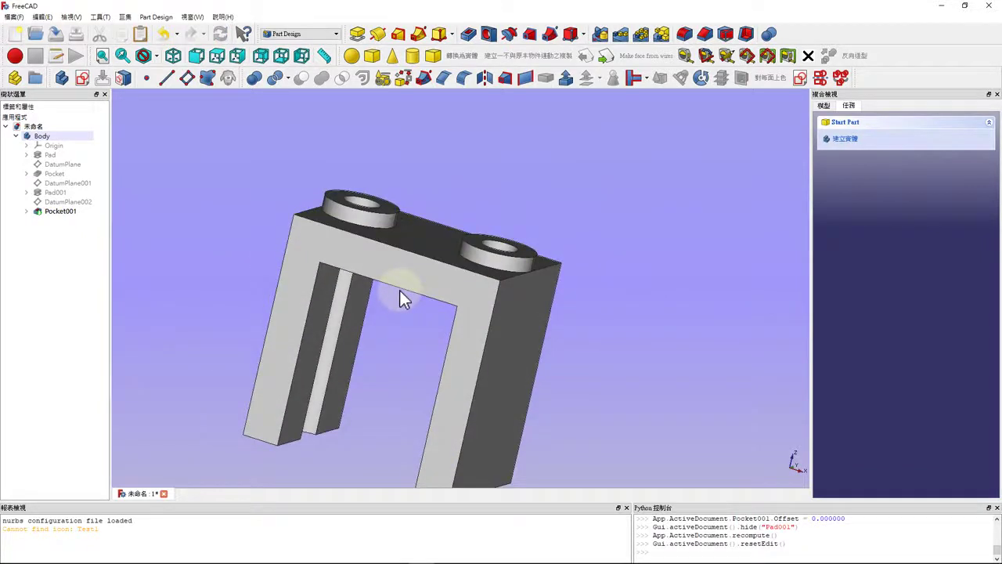
Attach DatumPlane003 to the block's top face (Pocket001 Face8) and select it
{"action": "key", "text": "0"}
{"action": "scroll", "coordinate": [386, 255], "scroll_direction": "down", "scroll_amount": 5}
{"action": "scroll", "coordinate": [381, 259], "scroll_direction": "up", "scroll_amount": 5}
{"action": "scroll", "coordinate": [370, 256], "scroll_direction": "down", "scroll_amount": 1}
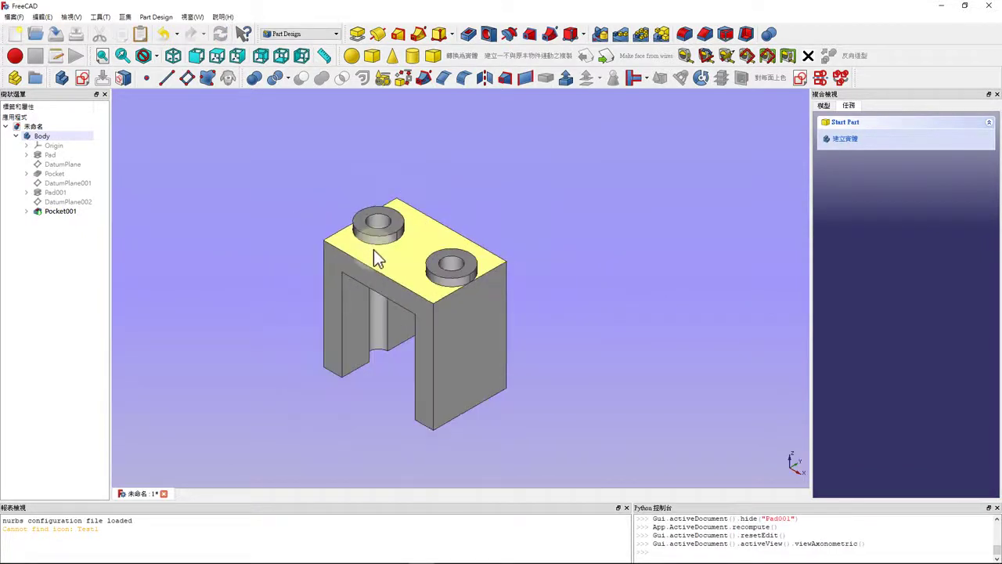
{"action": "left_click", "coordinate": [399, 264]}
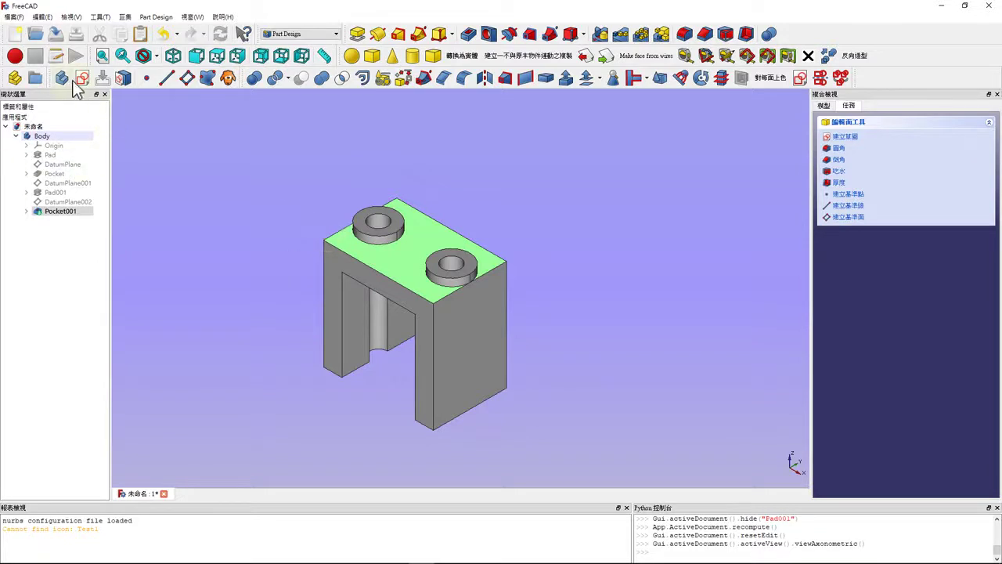
{"action": "left_click", "coordinate": [189, 81]}
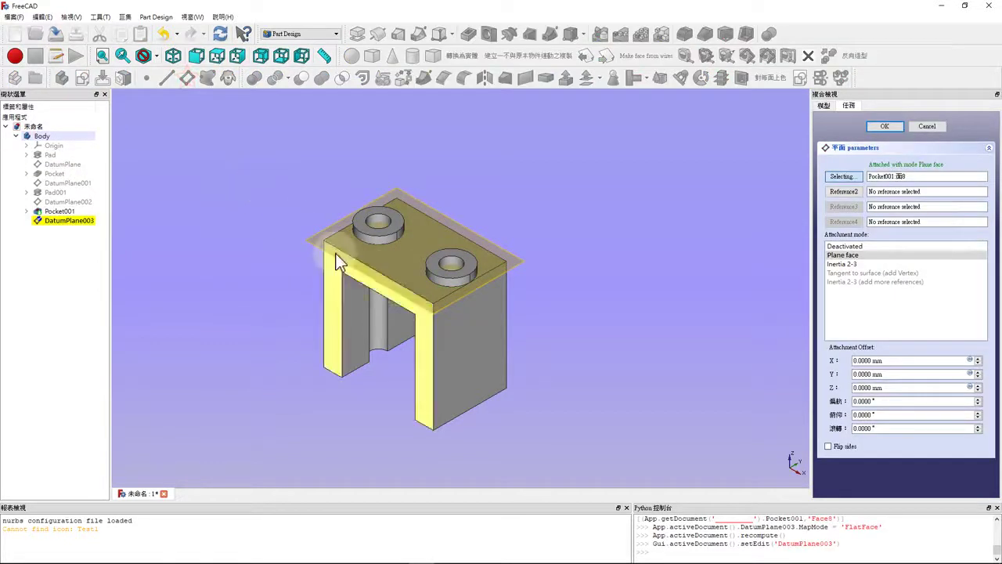
{"action": "left_click", "coordinate": [884, 126]}
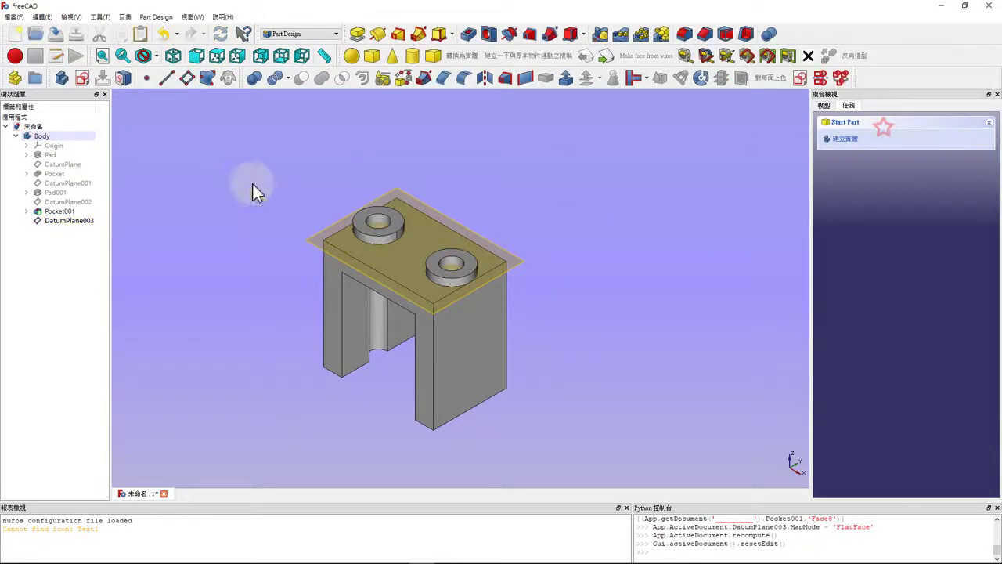
{"action": "left_click", "coordinate": [58, 223]}
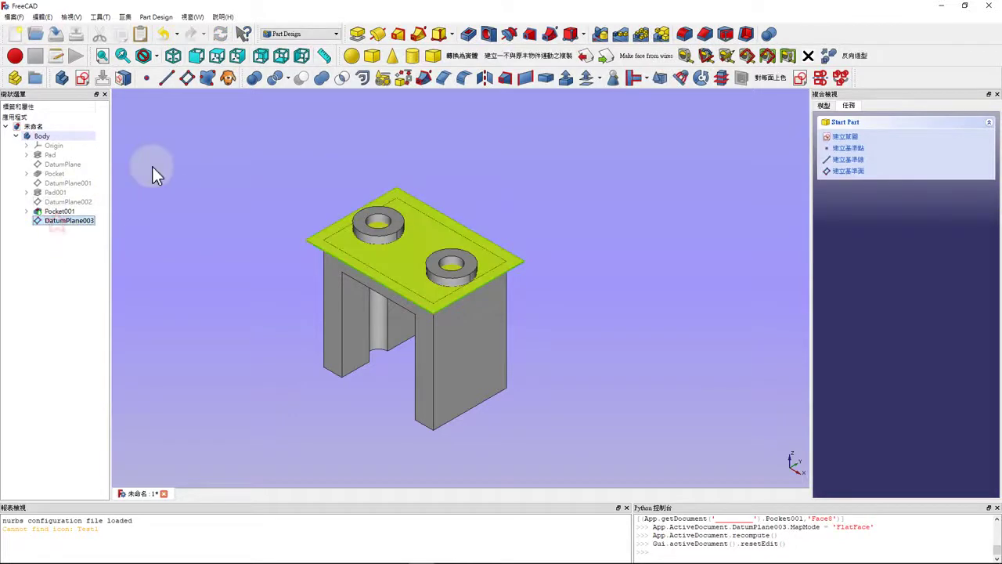
Start Sketch004 on DatumPlane003 with a wide and a tall rectangle crossing at the origin
{"action": "left_click", "coordinate": [83, 80]}
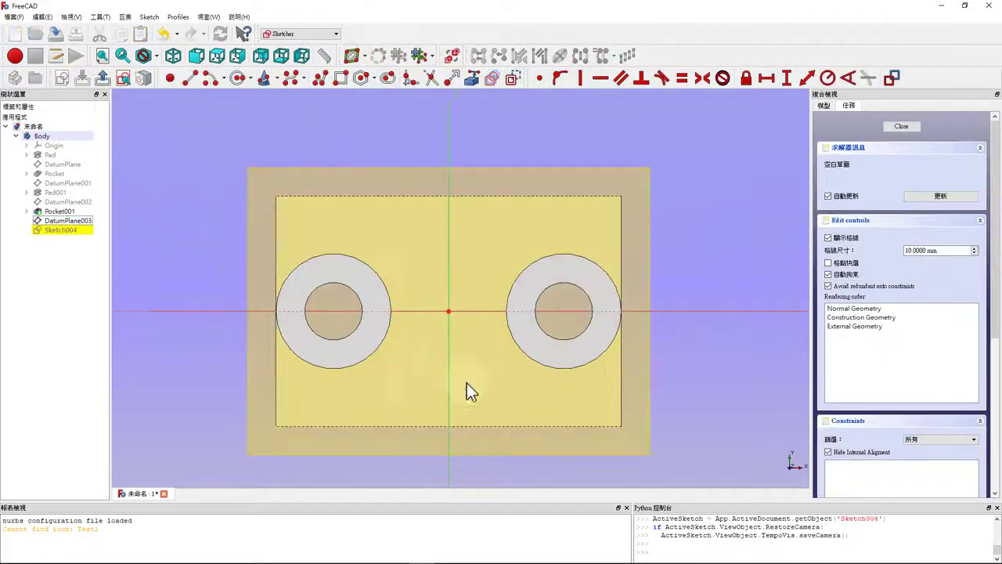
{"action": "scroll", "coordinate": [462, 348], "scroll_direction": "up", "scroll_amount": 2}
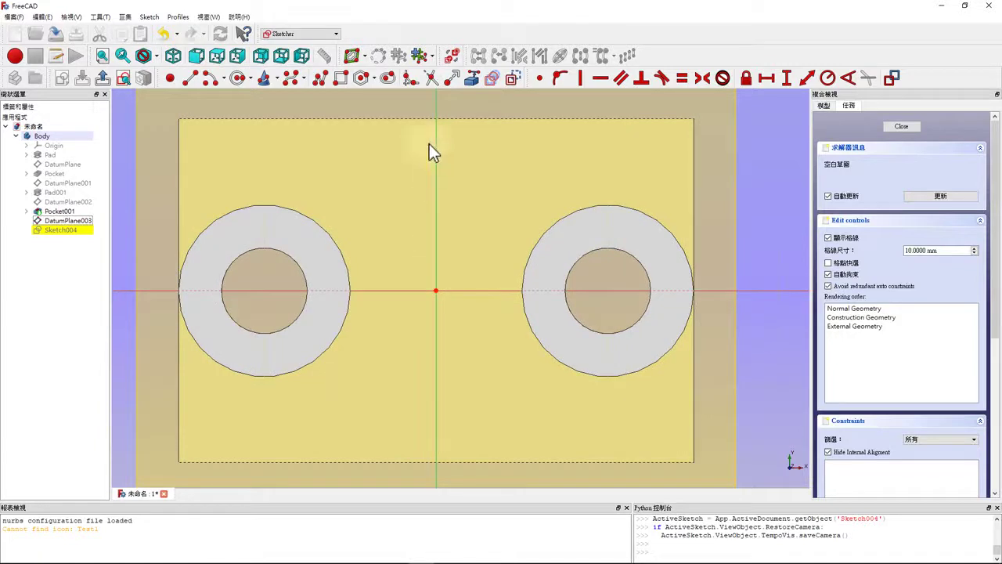
{"action": "left_click", "coordinate": [340, 78]}
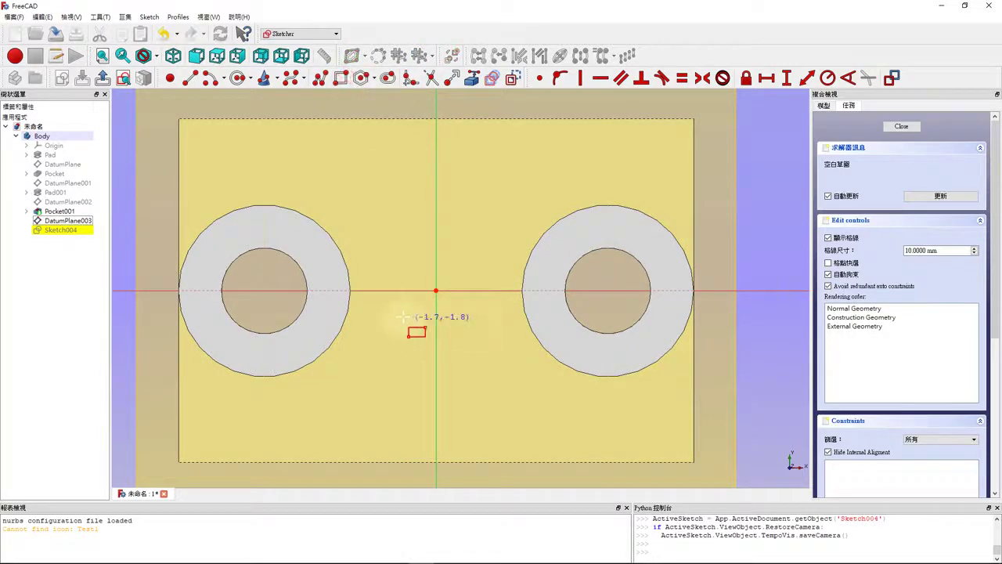
{"action": "left_click", "coordinate": [378, 270]}
{"action": "left_click", "coordinate": [493, 317]}
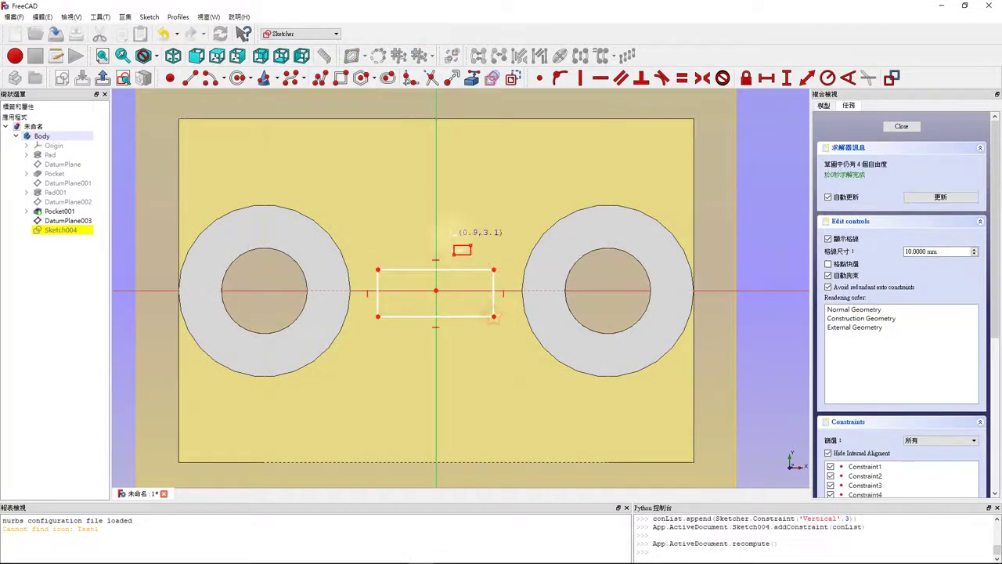
{"action": "left_click", "coordinate": [408, 222]}
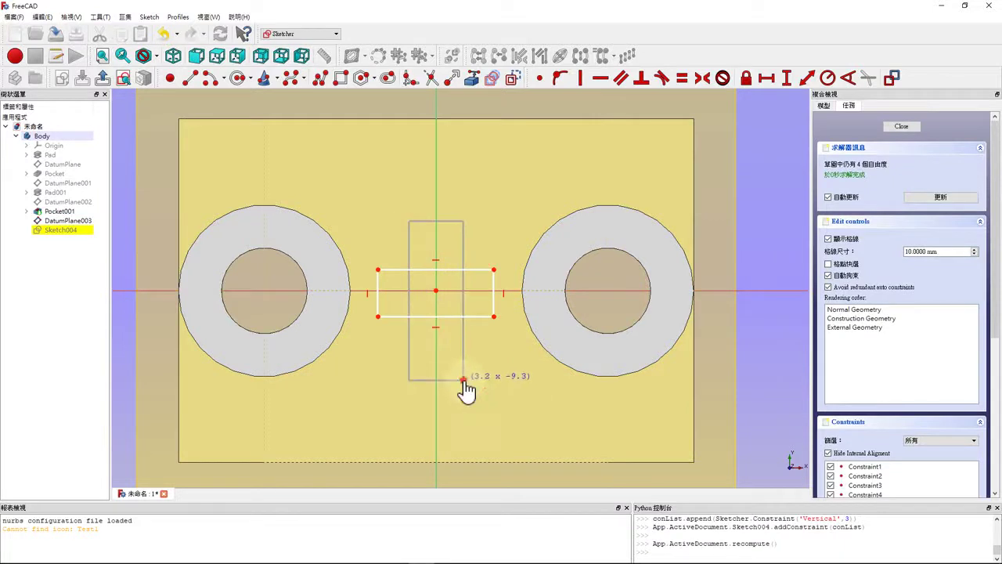
{"action": "left_click", "coordinate": [464, 380]}
{"action": "scroll", "coordinate": [470, 391], "scroll_direction": "down", "scroll_amount": 2}
{"action": "scroll", "coordinate": [470, 400], "scroll_direction": "up", "scroll_amount": 5}
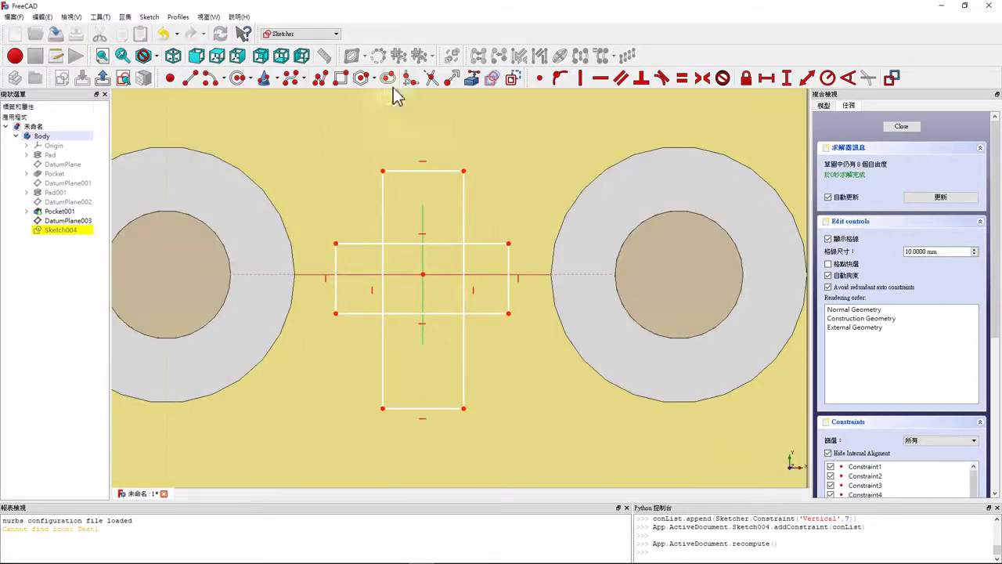
Trim the overlapping inner edges so the rectangles form one cross outline
{"action": "left_click", "coordinate": [430, 78]}
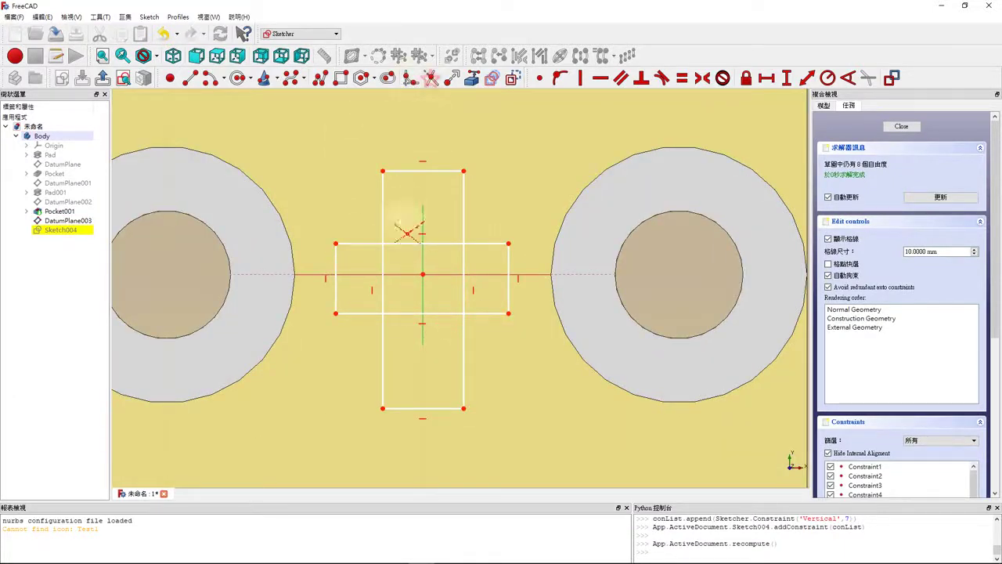
{"action": "left_click", "coordinate": [383, 262]}
{"action": "left_click", "coordinate": [463, 262]}
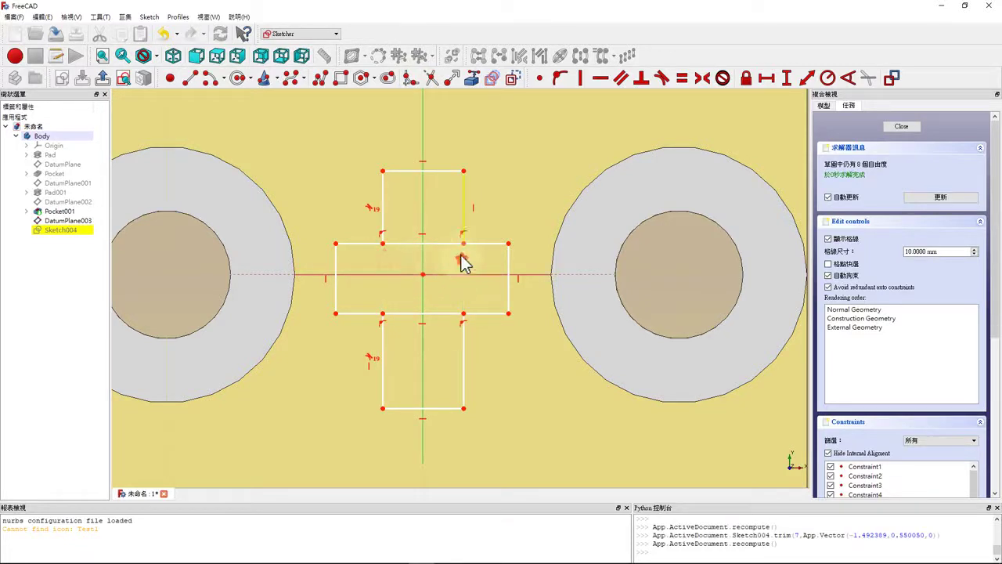
{"action": "left_click", "coordinate": [463, 260]}
{"action": "left_click", "coordinate": [443, 240]}
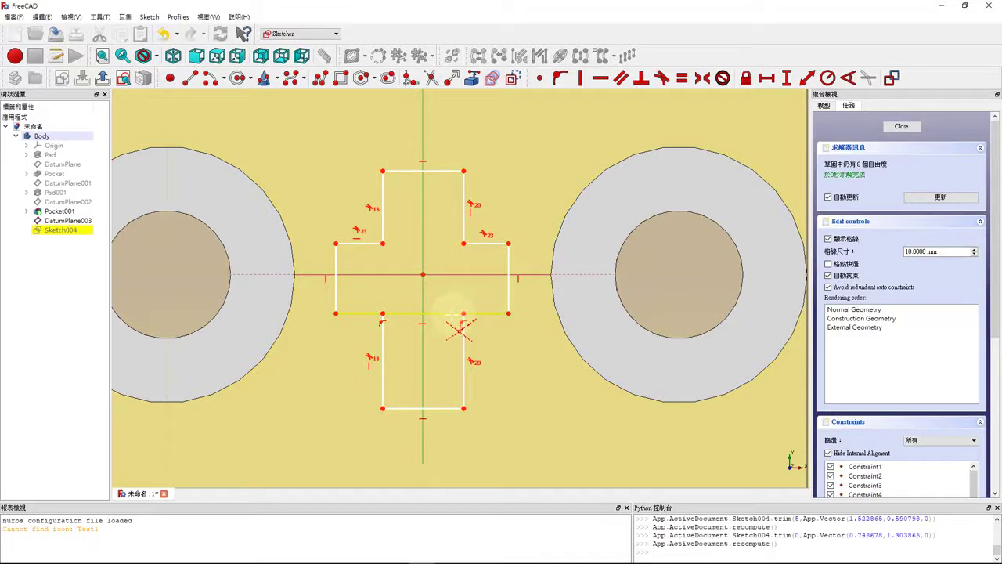
{"action": "left_click", "coordinate": [451, 314]}
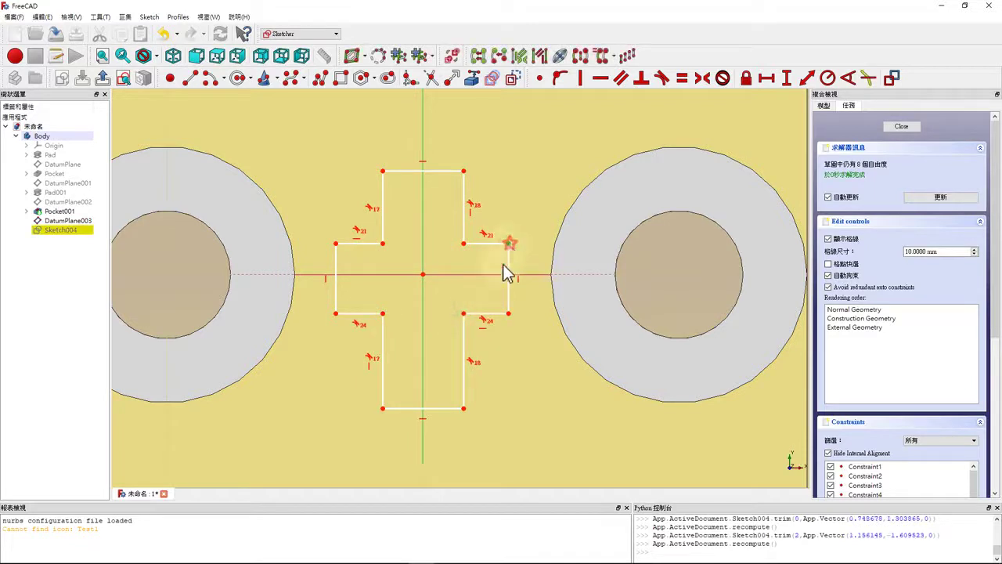
Make the right arm's endpoints symmetric about the horizontal axis
{"action": "left_click", "coordinate": [508, 243]}
{"action": "left_click", "coordinate": [508, 313]}
{"action": "left_click", "coordinate": [534, 276]}
{"action": "left_click", "coordinate": [703, 77]}
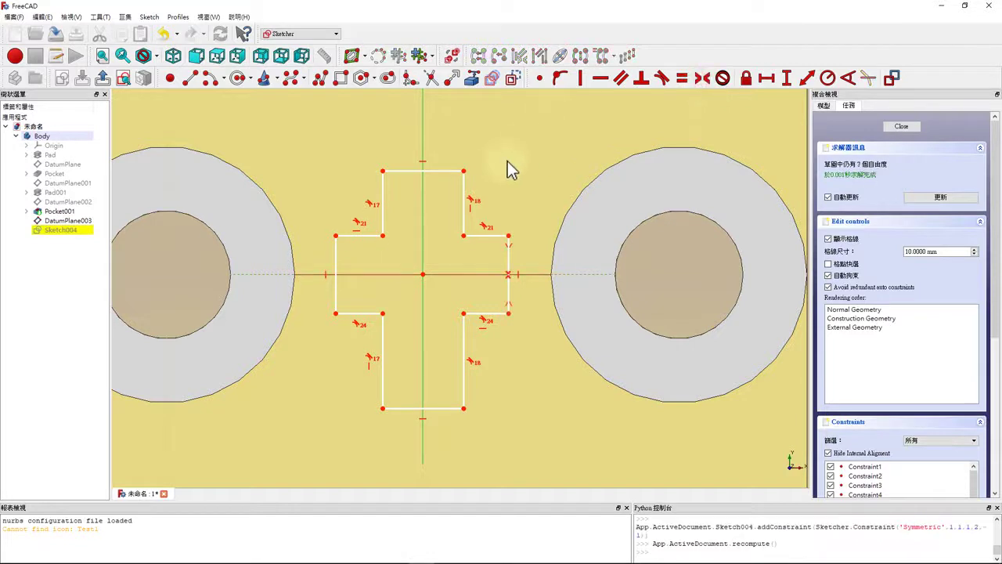
{"action": "left_click", "coordinate": [464, 171]}
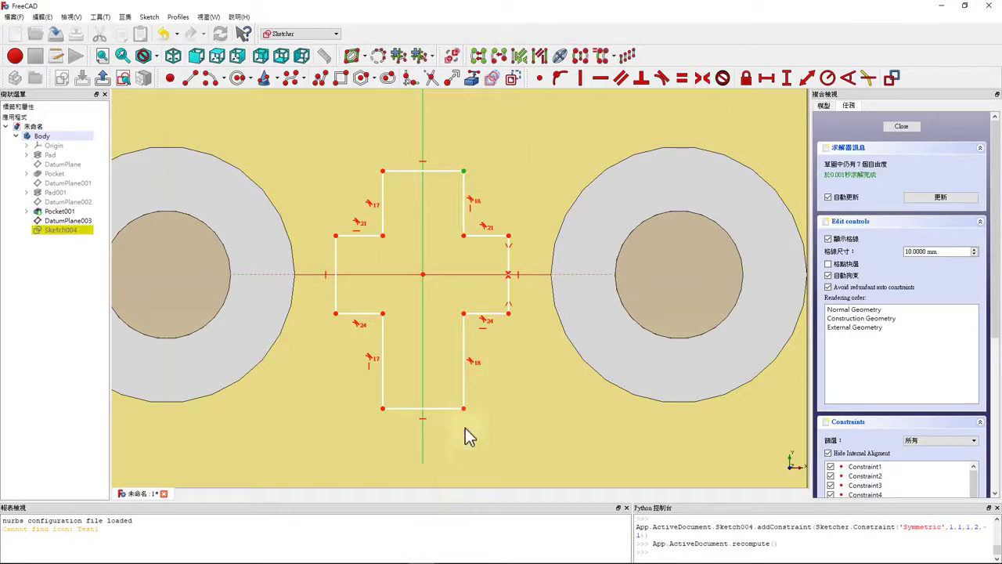
Make the right corners symmetric about the horizontal axis, and the two top corners symmetric
{"action": "left_click", "coordinate": [463, 407]}
{"action": "left_click", "coordinate": [467, 275]}
{"action": "left_click", "coordinate": [702, 81]}
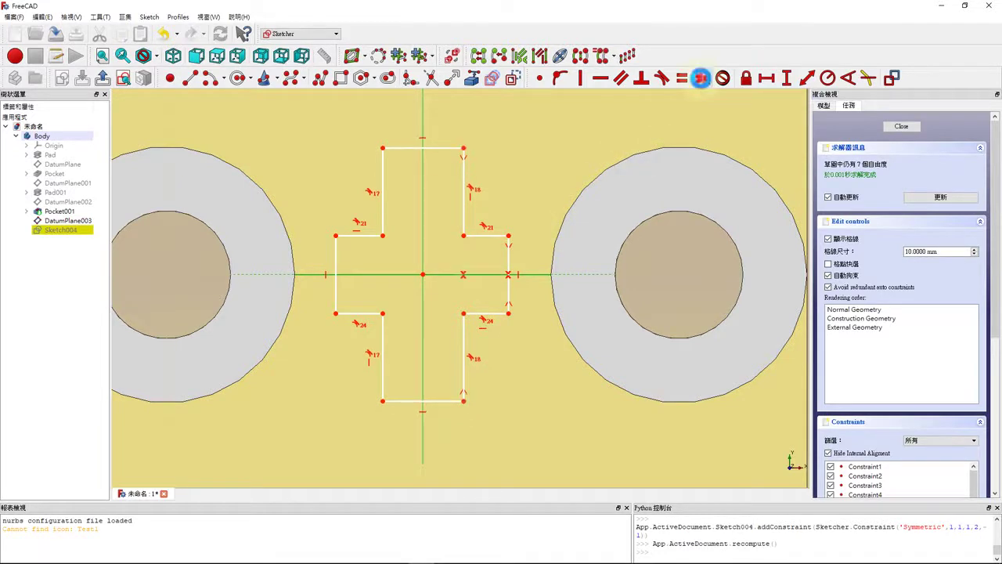
{"action": "left_click", "coordinate": [383, 149]}
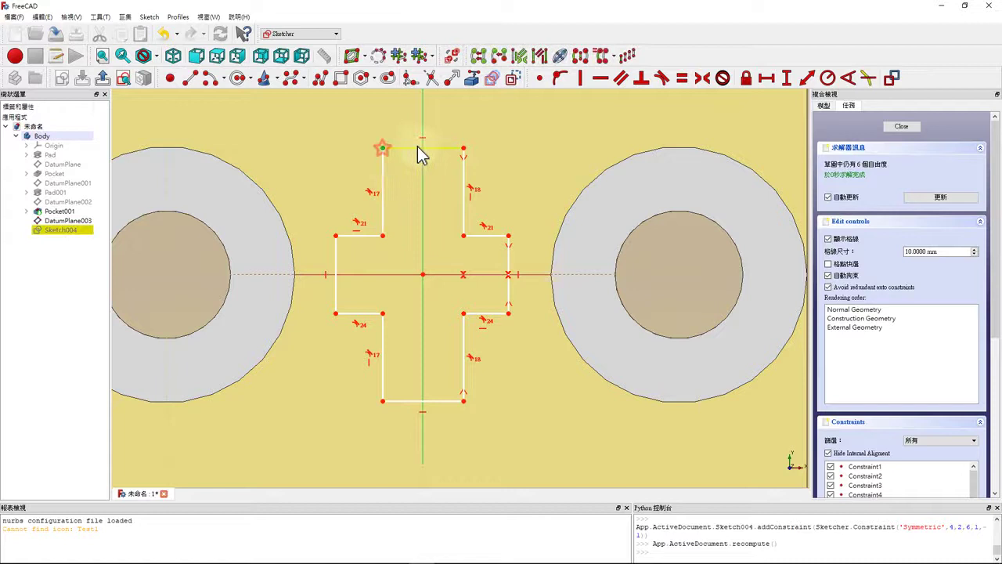
{"action": "left_click", "coordinate": [464, 148]}
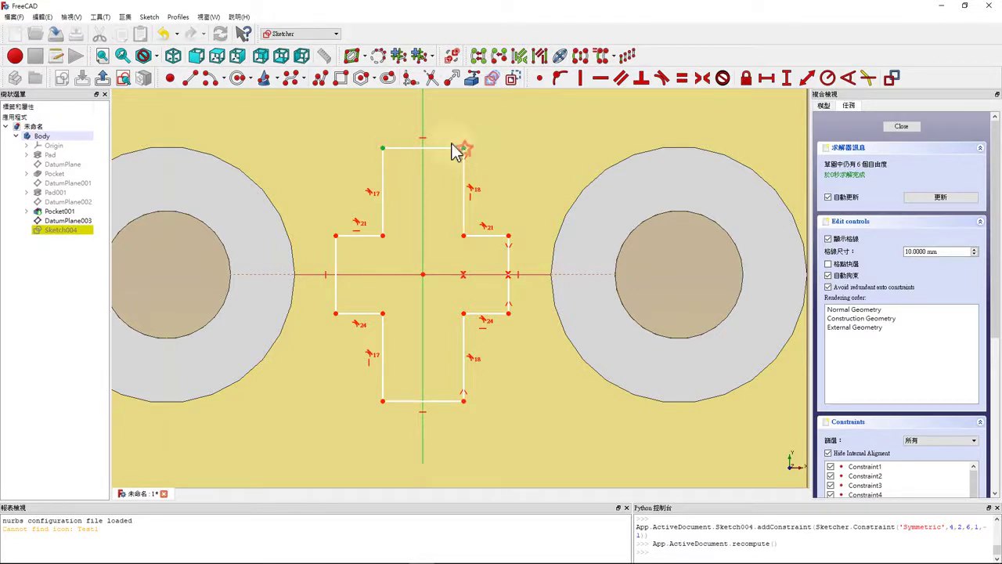
{"action": "left_click", "coordinate": [702, 82]}
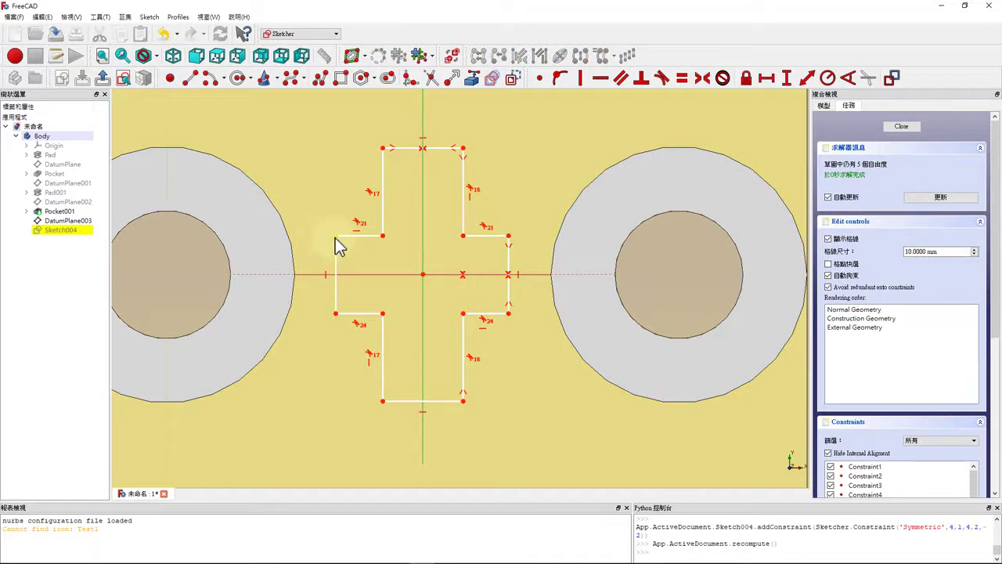
Make the arm ends symmetric about the vertical axis and dimension the right arm's end edge
{"action": "left_click", "coordinate": [335, 235]}
{"action": "left_click", "coordinate": [508, 235]}
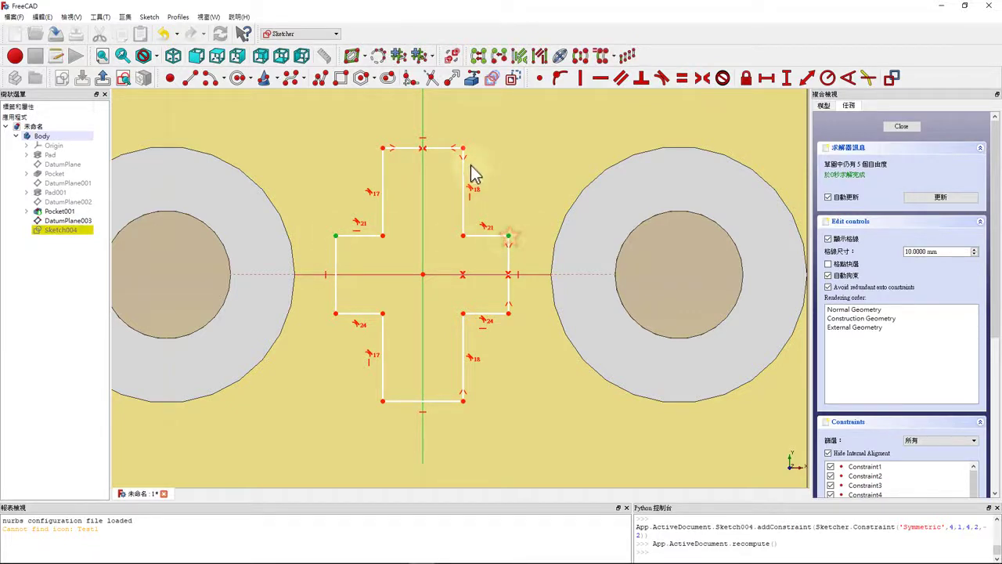
{"action": "left_click", "coordinate": [423, 132]}
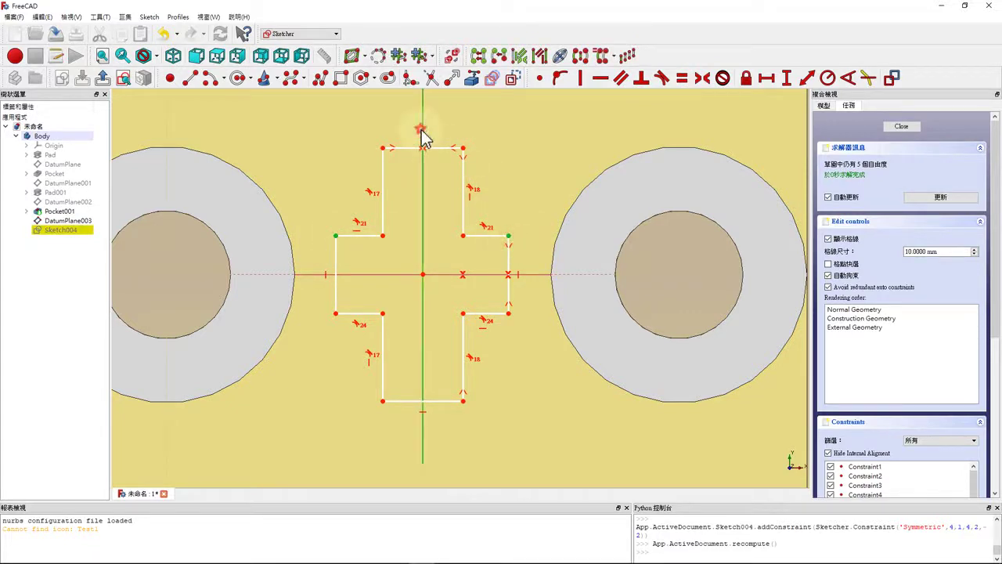
{"action": "left_click", "coordinate": [702, 82]}
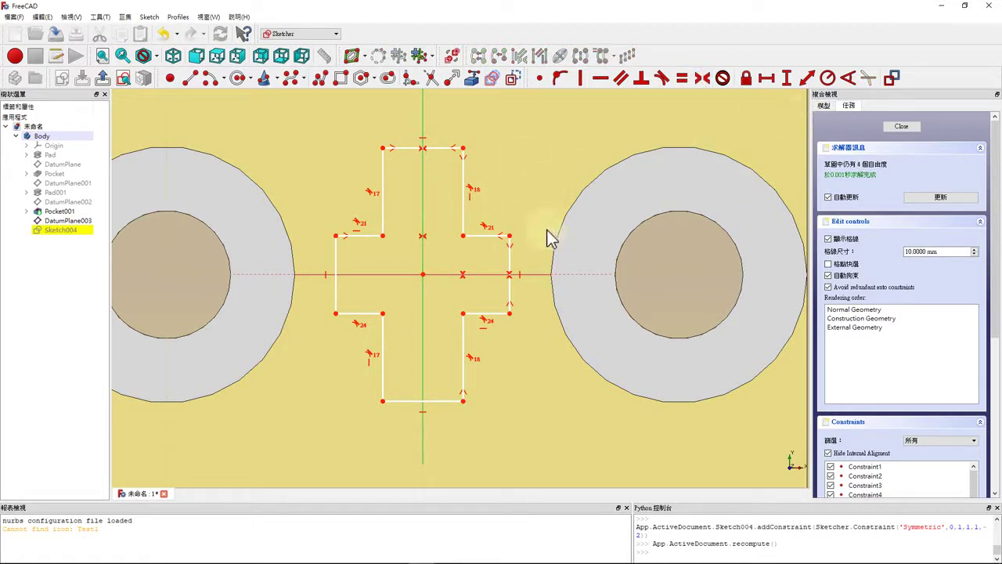
{"action": "left_click", "coordinate": [509, 267]}
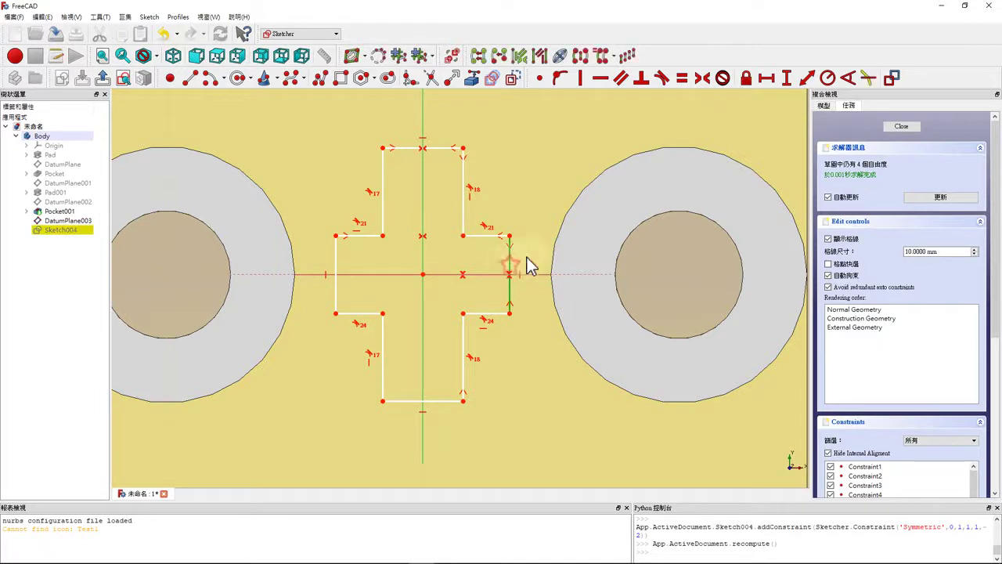
{"action": "left_click", "coordinate": [786, 81]}
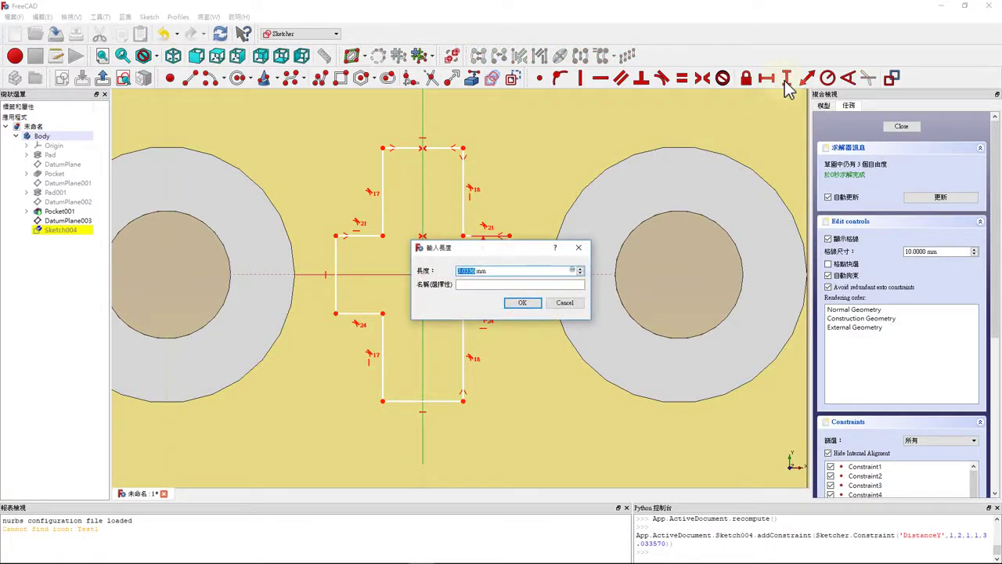
Set the right arm end edge to 3 mm and make the top edge equal to it
{"action": "key", "text": "Return"}
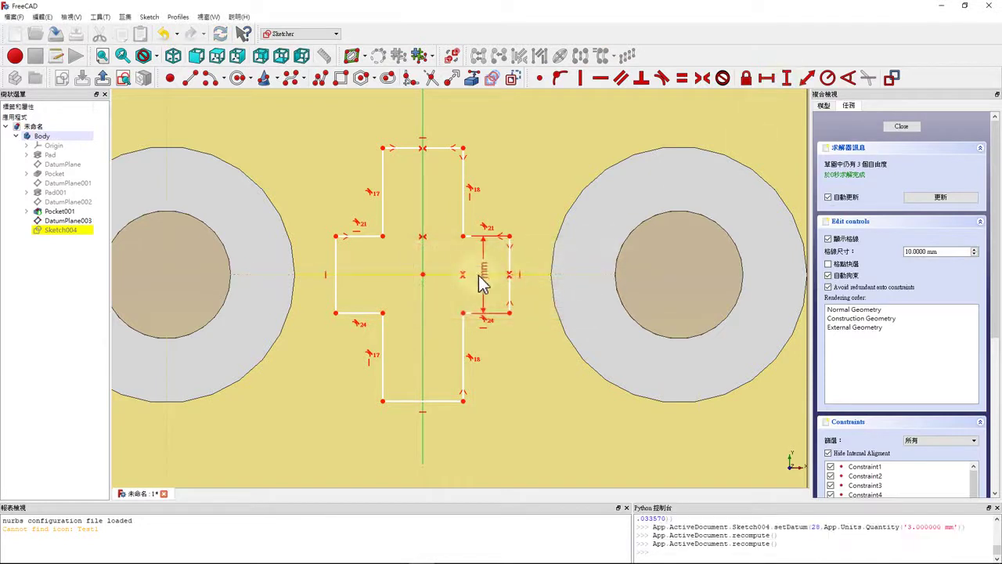
{"action": "left_click_drag", "start_coordinate": [478, 274], "coordinate": [540, 384]}
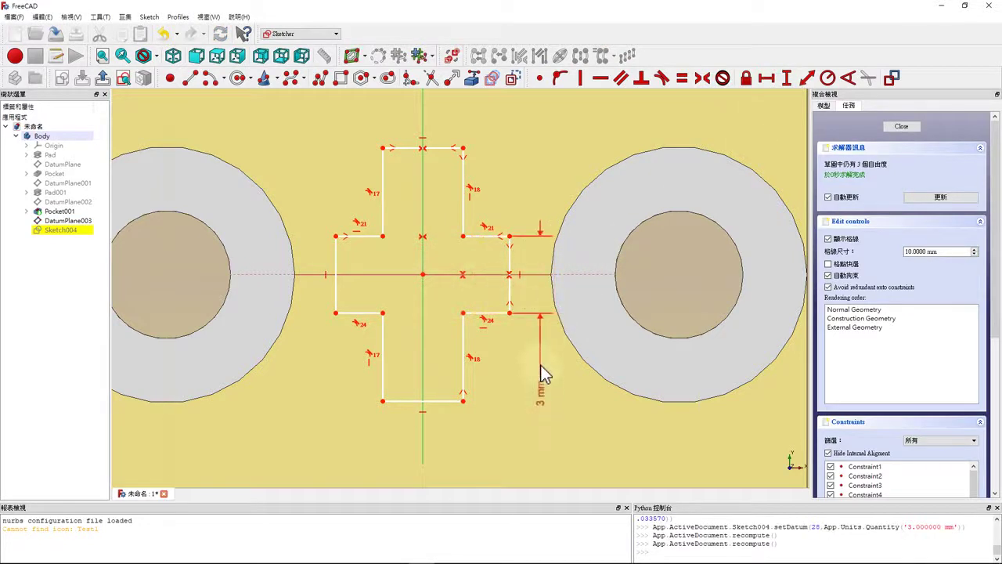
{"action": "left_click", "coordinate": [431, 149]}
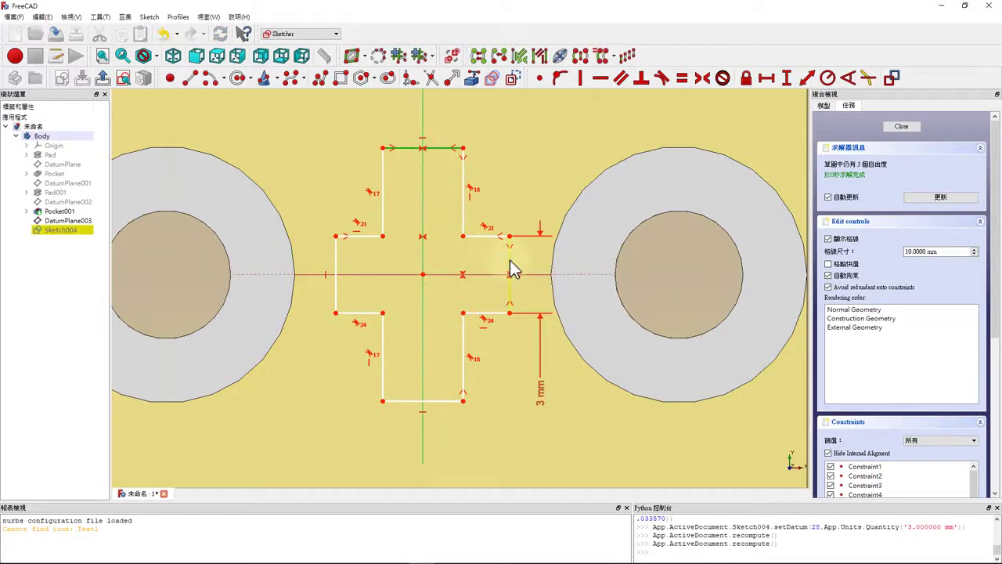
{"action": "left_click", "coordinate": [510, 271], "text": "ctrl"}
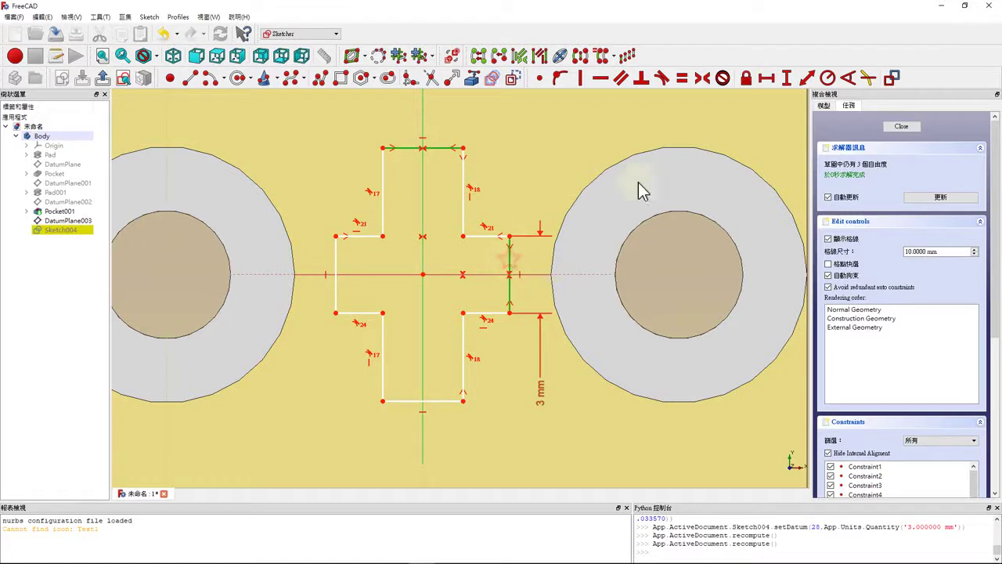
{"action": "left_click", "coordinate": [684, 80]}
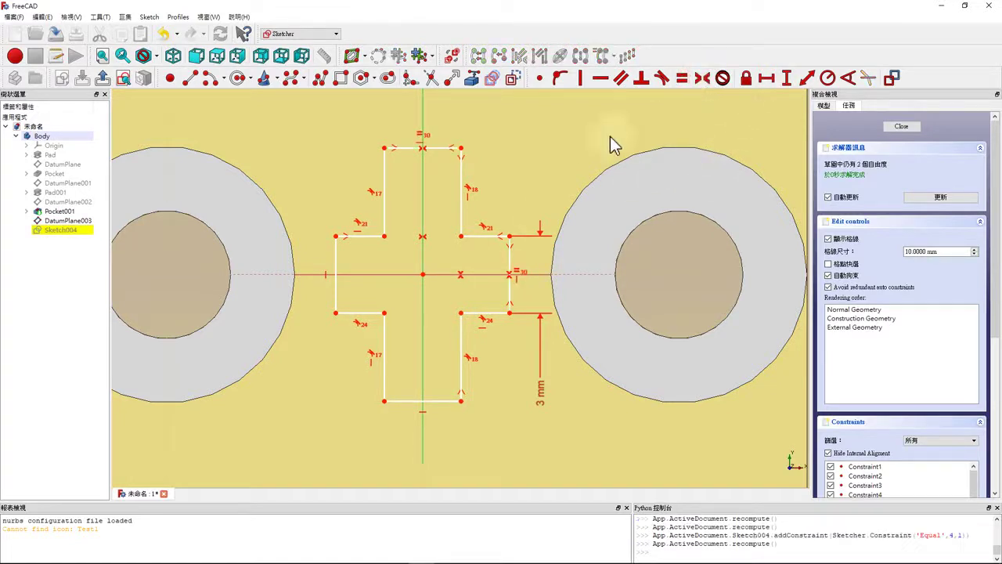
Set the cross's height between top and bottom corners to 10 mm
{"action": "left_click", "coordinate": [461, 148]}
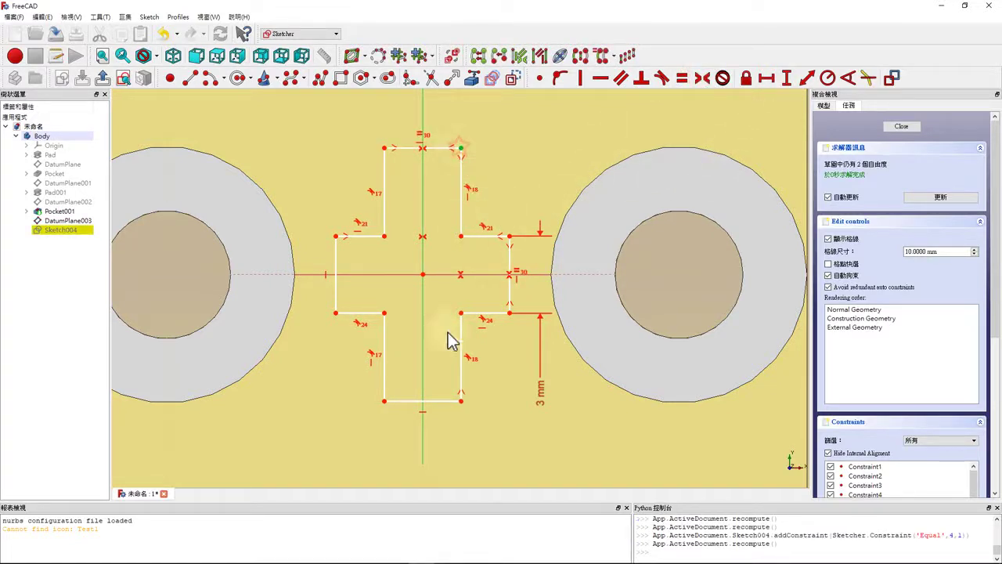
{"action": "left_click", "coordinate": [461, 401]}
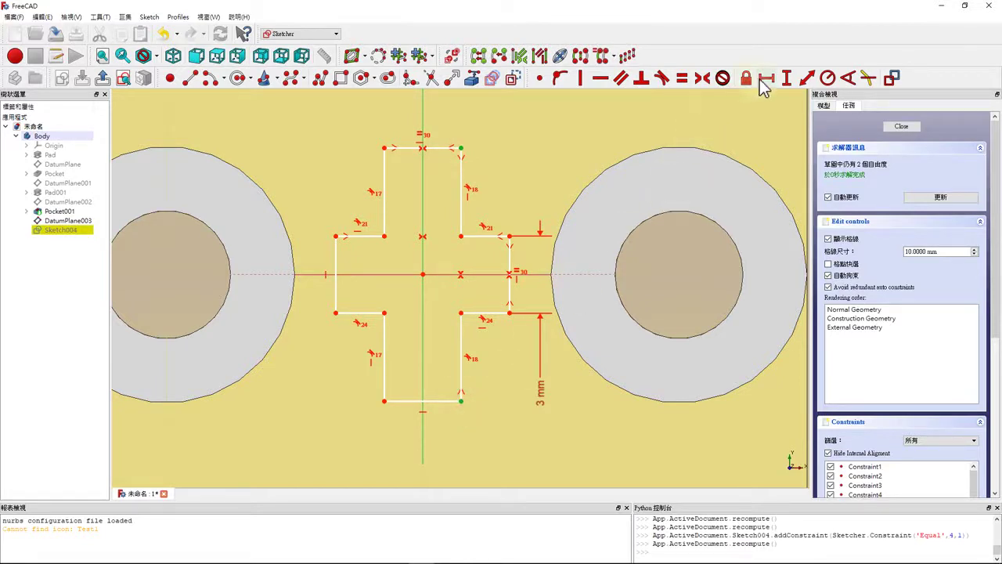
{"action": "left_click", "coordinate": [784, 80]}
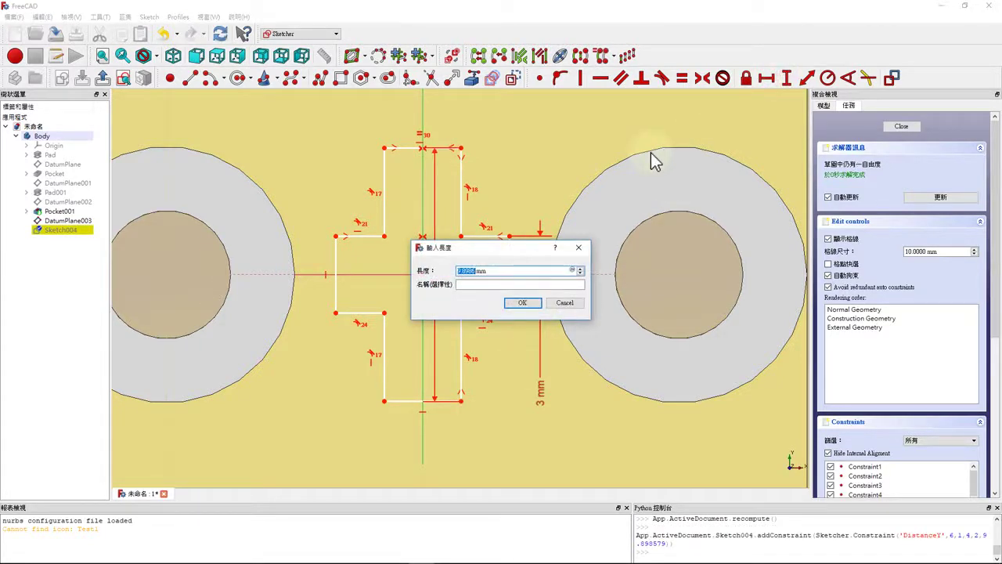
{"action": "key", "text": "Return"}
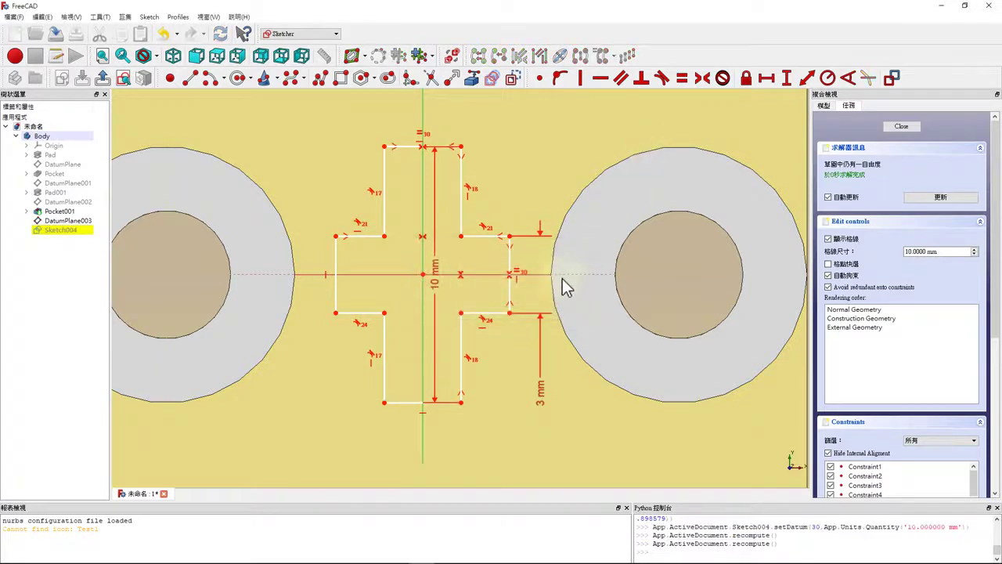
Set a 10 mm width between the arm corners, placing the dimension above the cross
{"action": "left_click", "coordinate": [510, 270]}
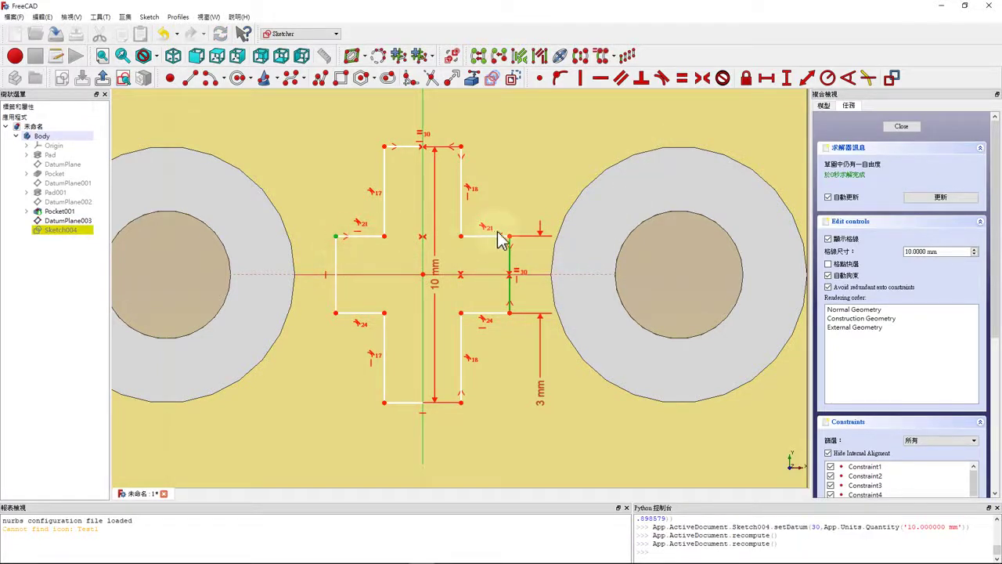
{"action": "left_click", "coordinate": [509, 236]}
{"action": "left_click", "coordinate": [511, 249]}
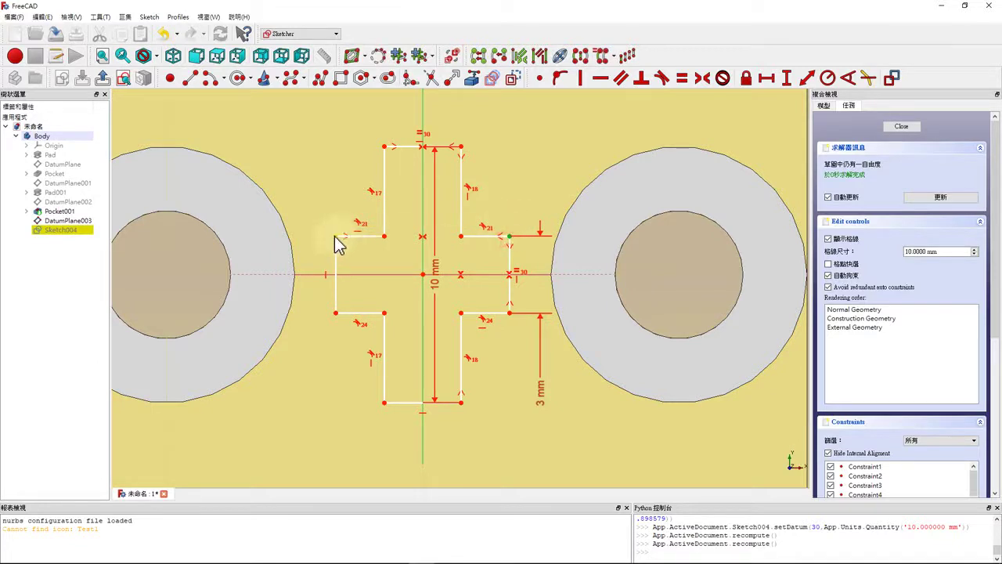
{"action": "left_click", "coordinate": [336, 235]}
{"action": "left_click", "coordinate": [767, 78]}
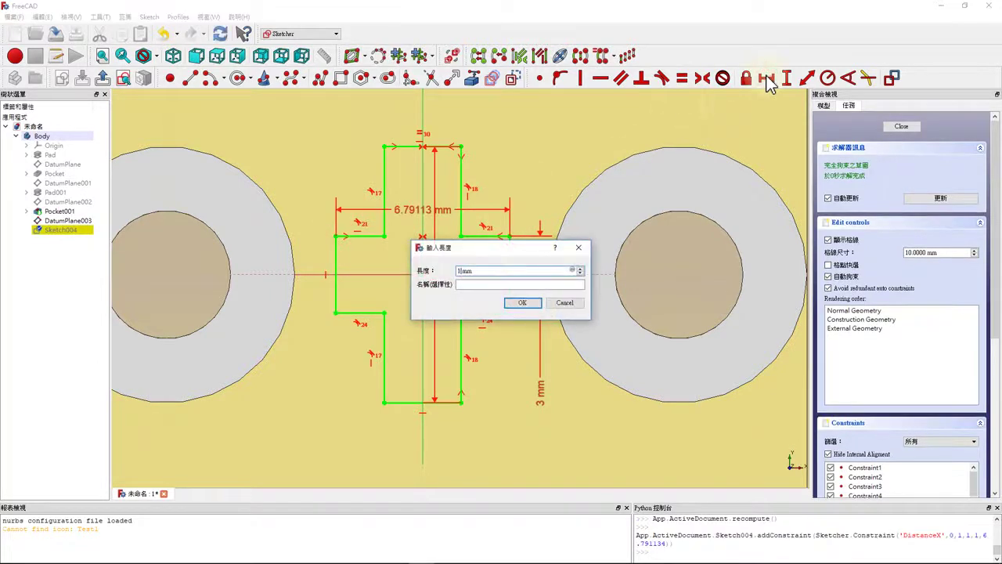
{"action": "key", "text": "Return"}
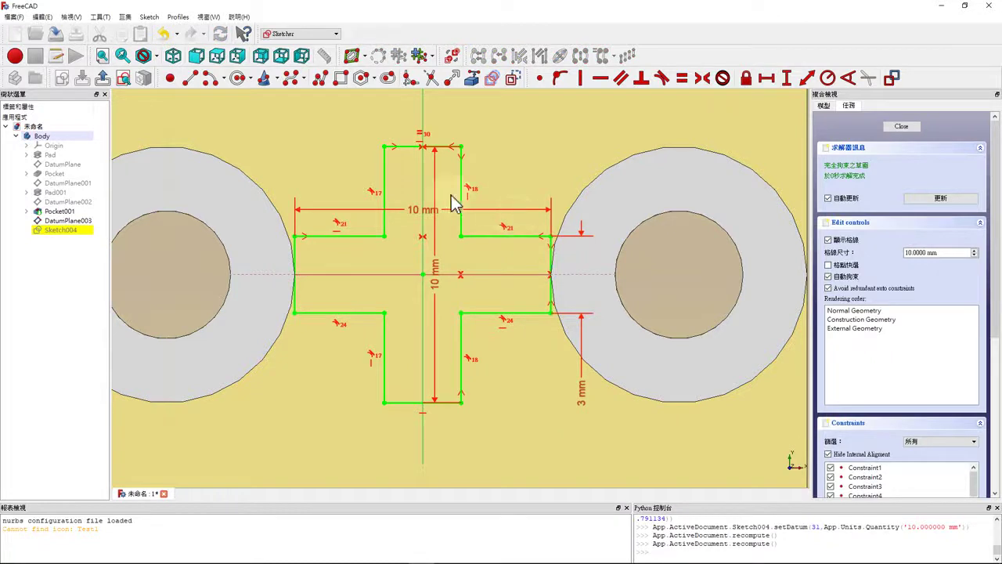
{"action": "left_click_drag", "start_coordinate": [422, 213], "coordinate": [437, 111]}
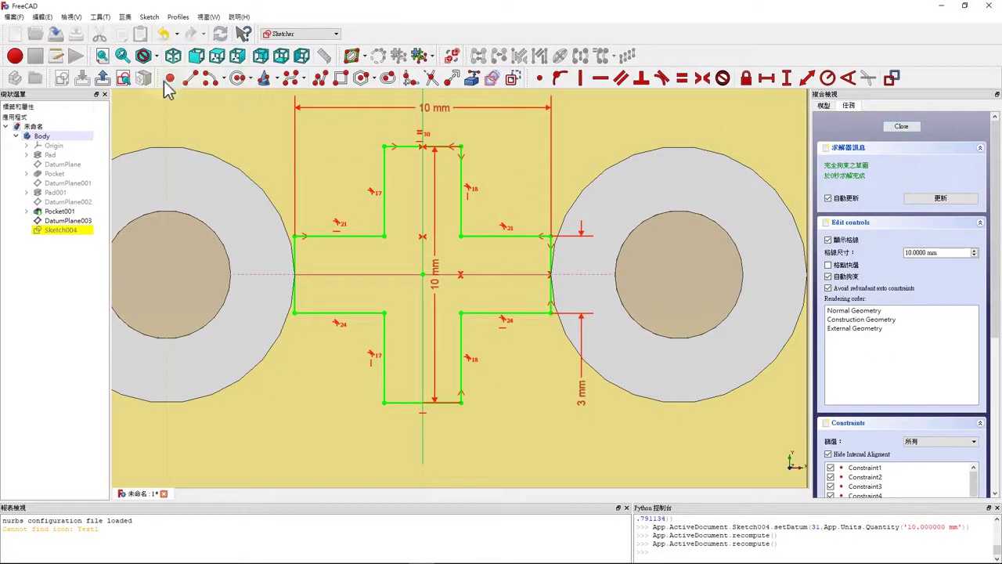
Close Sketch004, hide DatumPlane003, and create a datum plane on Pocket001's top face
{"action": "left_click", "coordinate": [105, 80]}
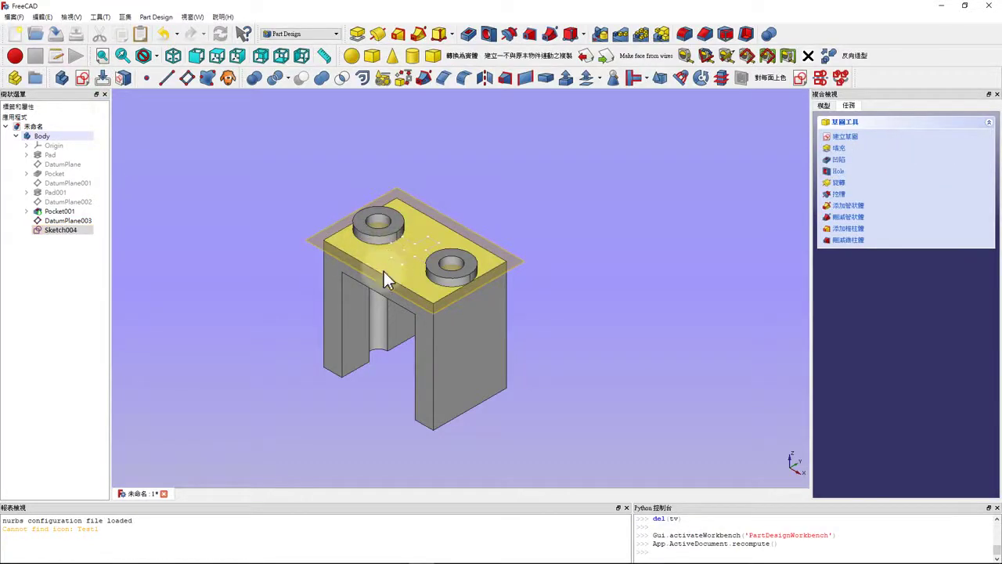
{"action": "left_click", "coordinate": [58, 223]}
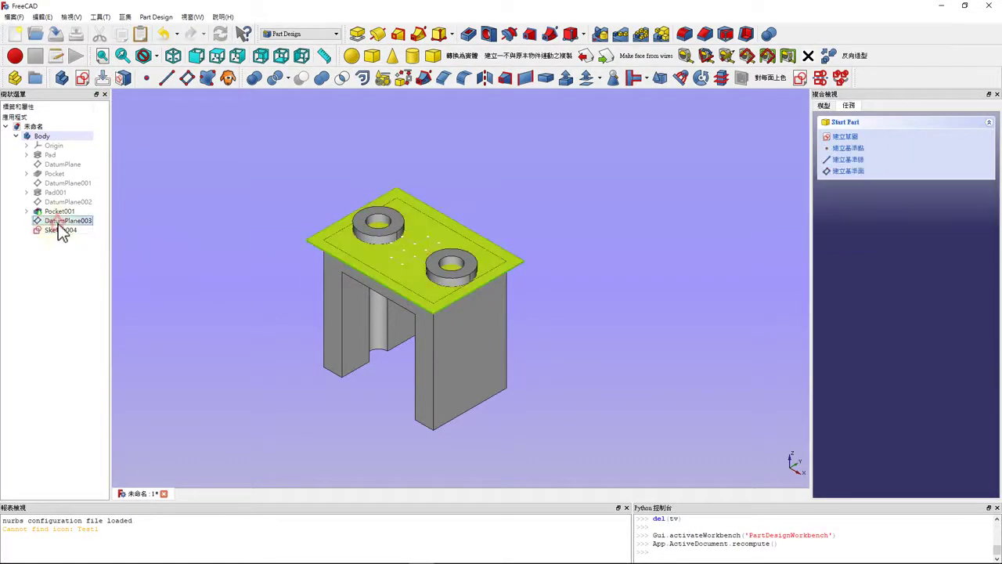
{"action": "key", "text": "space"}
{"action": "left_click", "coordinate": [357, 250]}
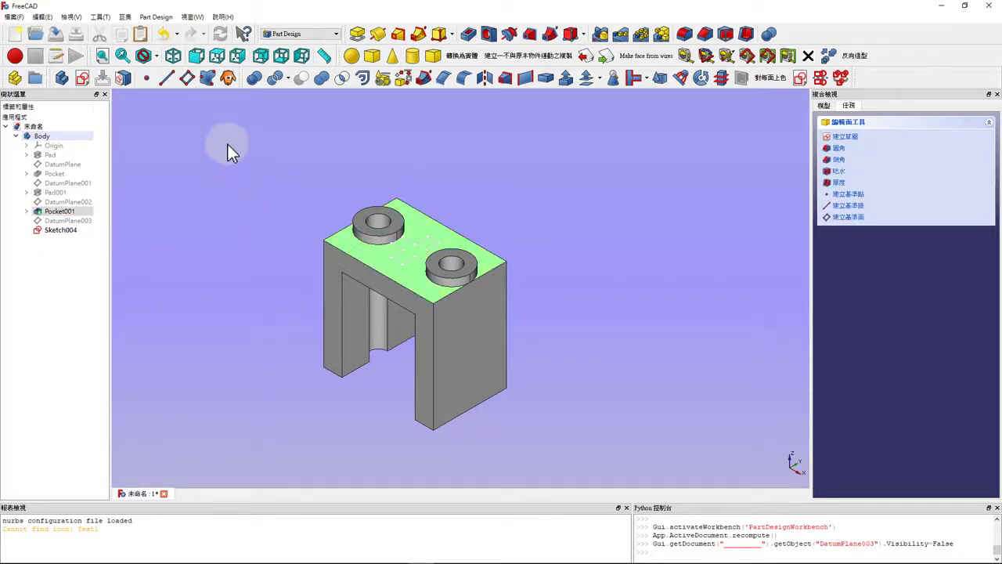
{"action": "left_click", "coordinate": [187, 82]}
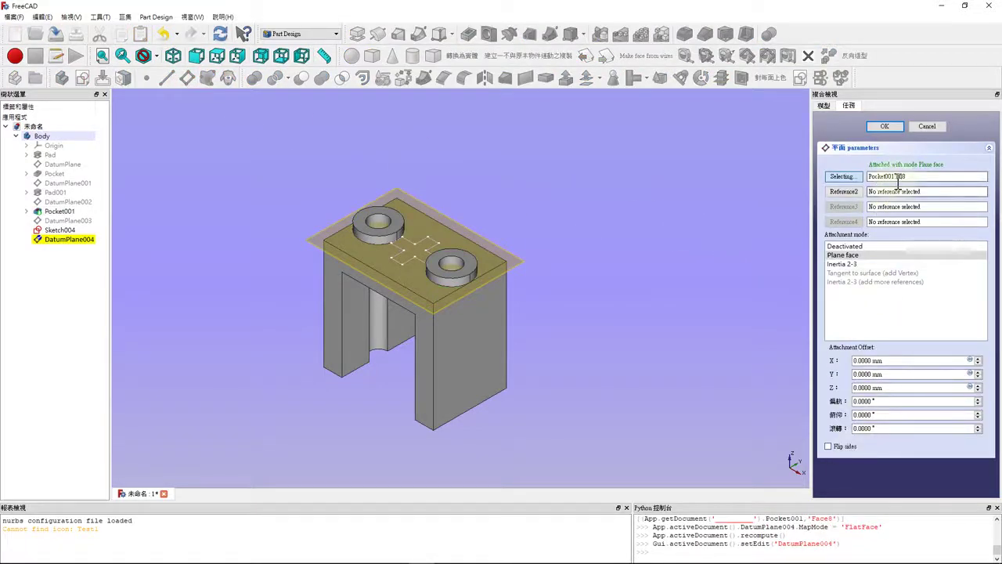
Offset DatumPlane004 20 mm in Z and confirm it
{"action": "left_click_drag", "start_coordinate": [889, 389], "coordinate": [826, 386]}
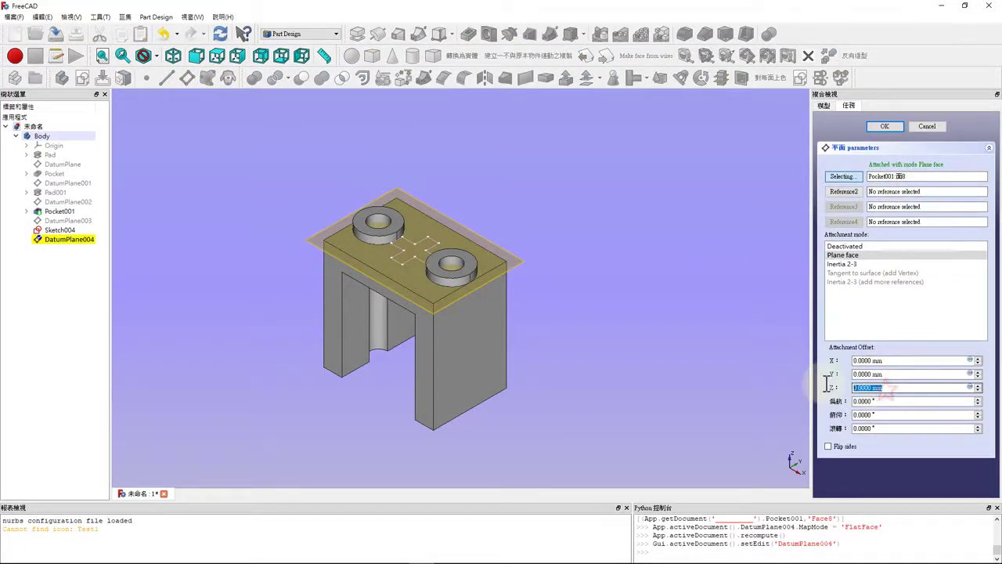
{"action": "type", "text": "20"}
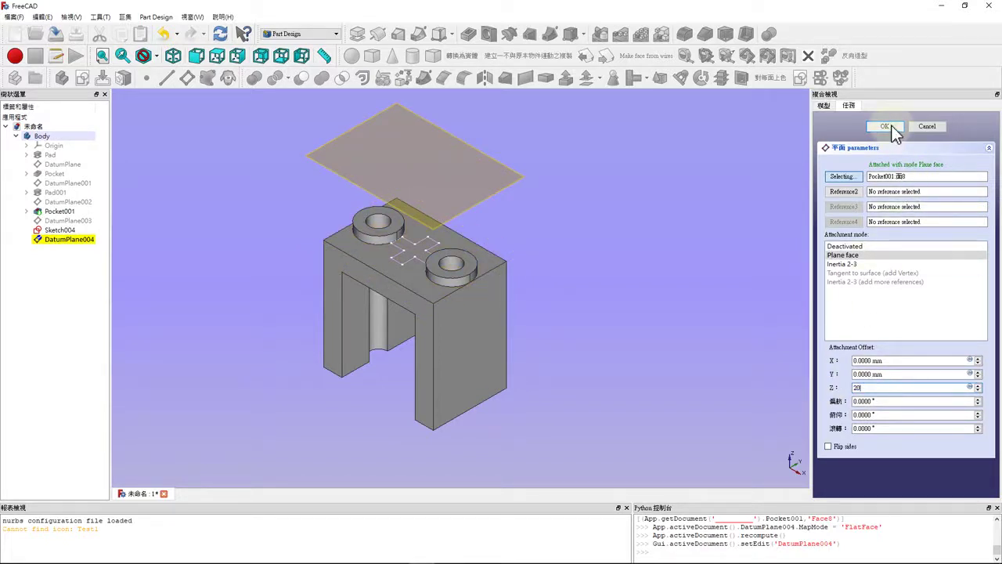
{"action": "left_click", "coordinate": [891, 126]}
{"action": "left_click", "coordinate": [427, 164]}
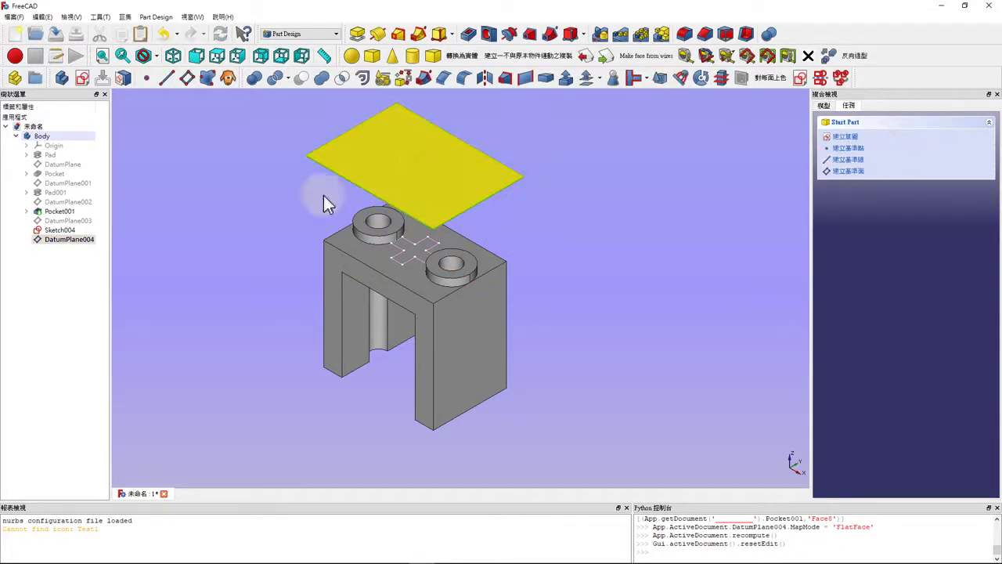
Create Sketch005 on DatumPlane004 and hide DatumPlane004 so the part shows
{"action": "left_click", "coordinate": [83, 78]}
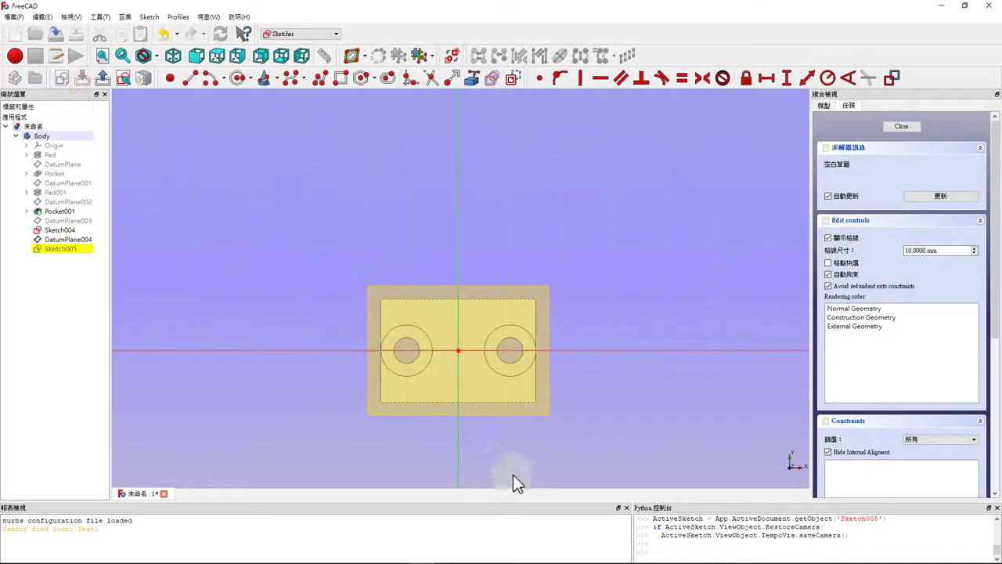
{"action": "left_click", "coordinate": [74, 239]}
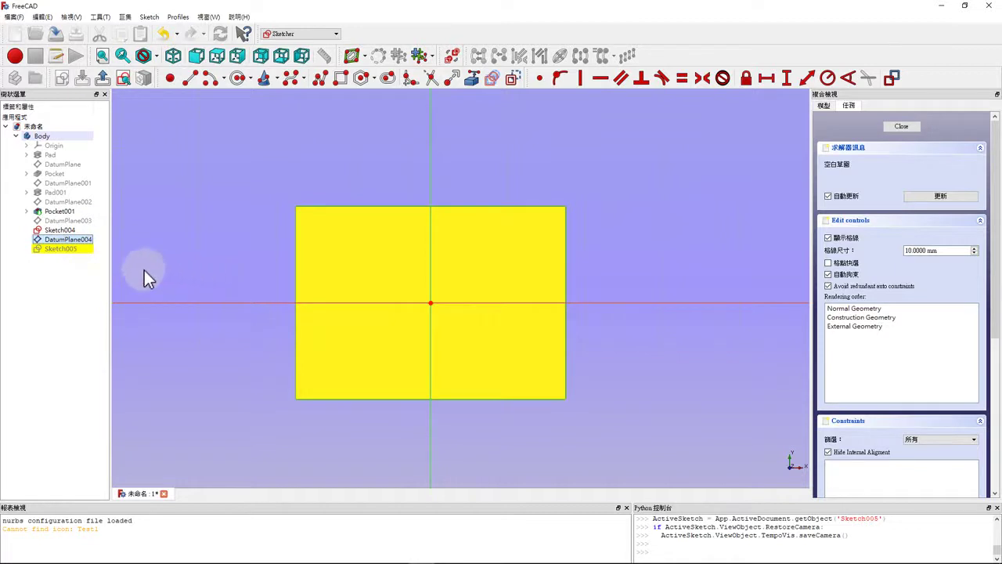
{"action": "key", "text": "space"}
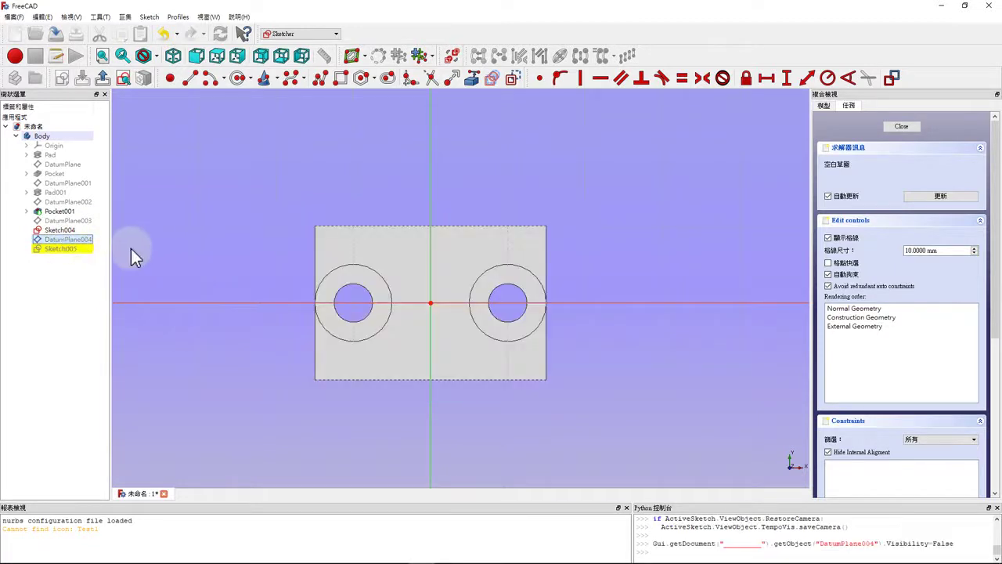
{"action": "left_click", "coordinate": [67, 249]}
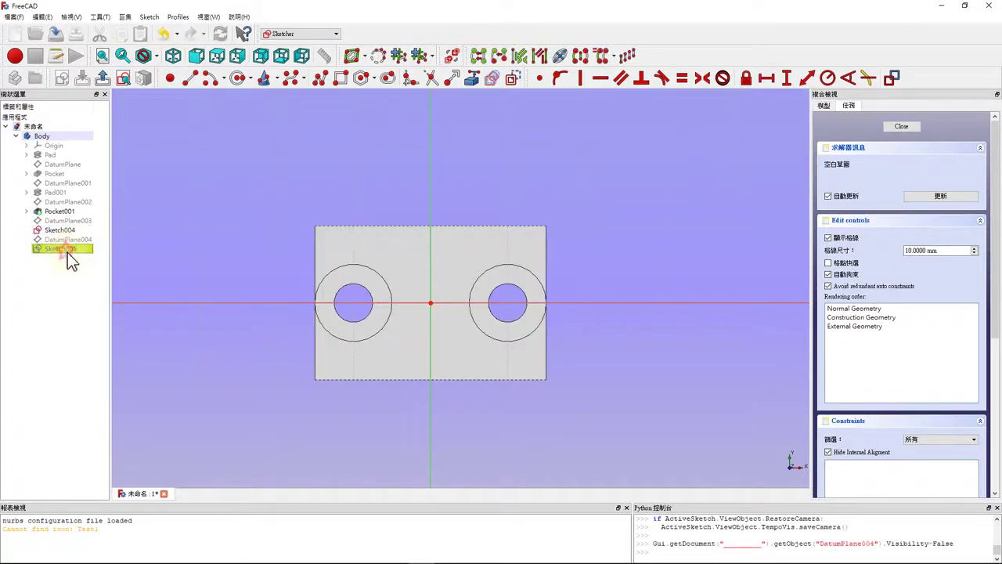
{"action": "scroll", "coordinate": [467, 369], "scroll_direction": "up", "scroll_amount": 2}
{"action": "scroll", "coordinate": [459, 368], "scroll_direction": "up", "scroll_amount": 2}
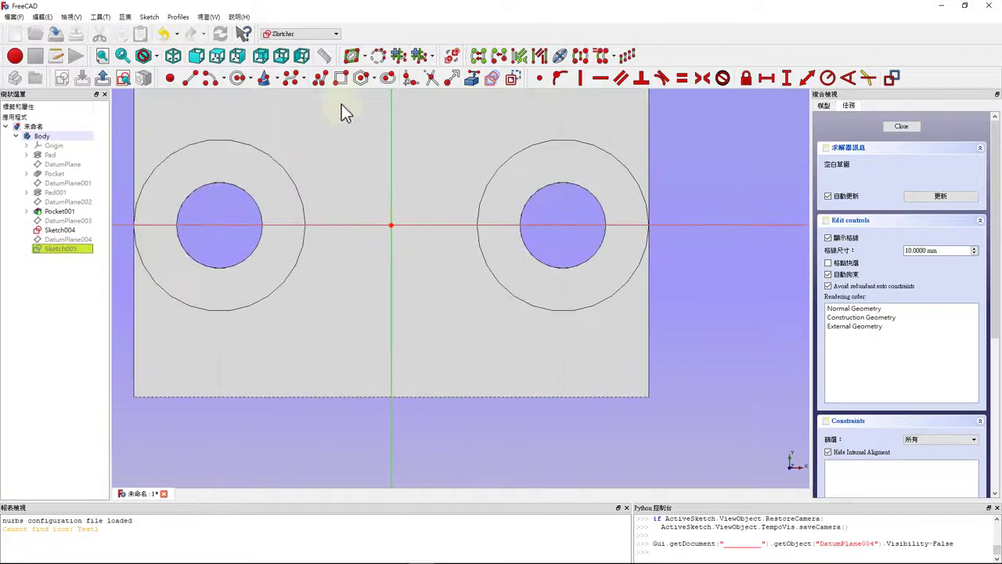
Draw a tall rectangle and a wide rectangle overlapping across the origin
{"action": "left_click", "coordinate": [340, 77]}
{"action": "left_click", "coordinate": [368, 178]}
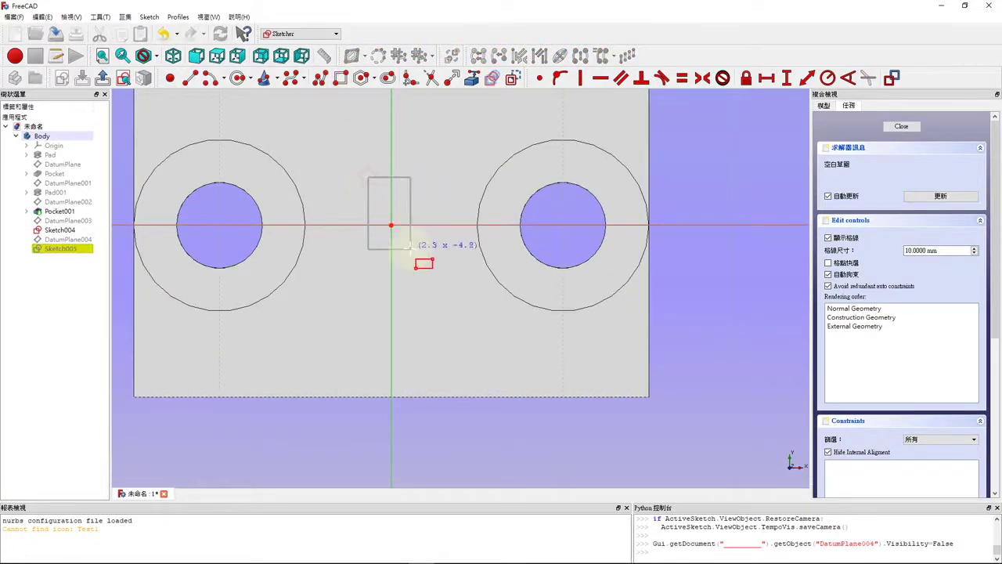
{"action": "left_click", "coordinate": [419, 274]}
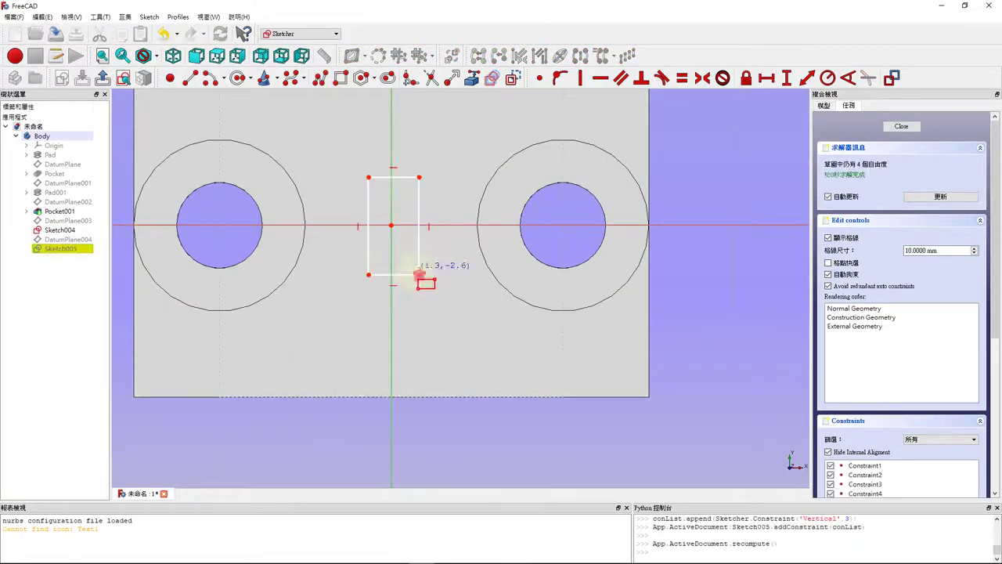
{"action": "left_click", "coordinate": [327, 211]}
{"action": "left_click", "coordinate": [456, 248]}
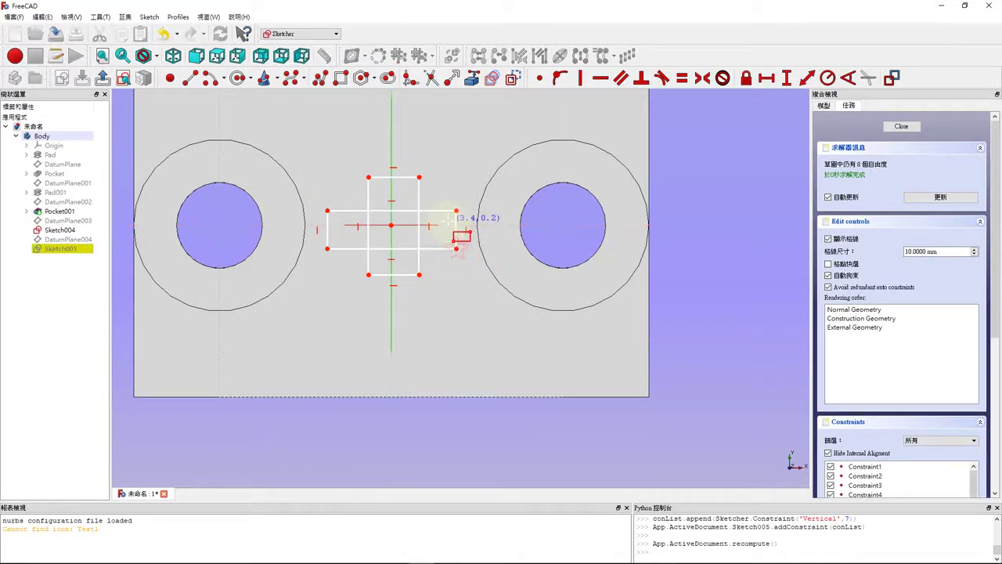
Trim away the inner overlapping segments to leave one cross-shaped outline
{"action": "left_click", "coordinate": [430, 77]}
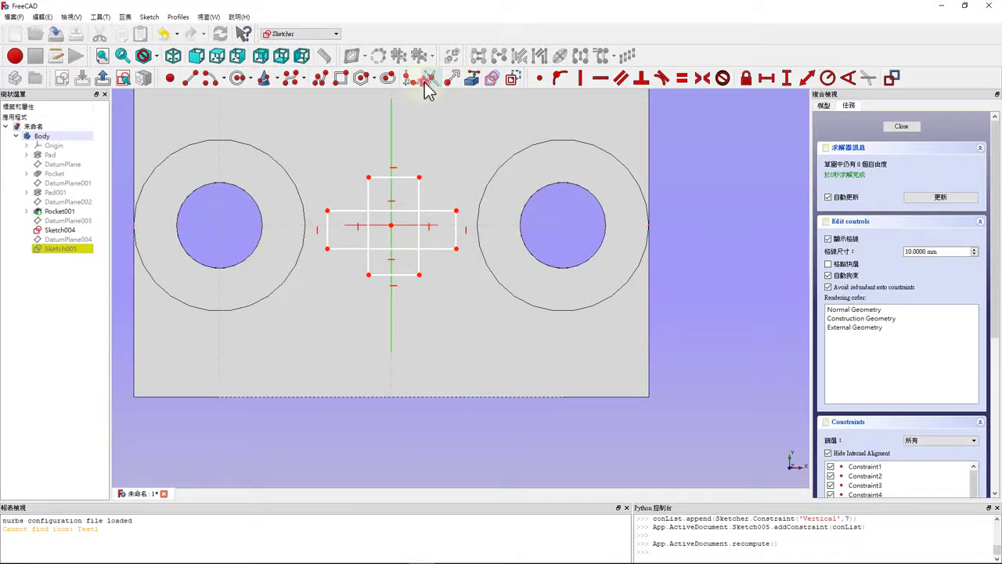
{"action": "scroll", "coordinate": [379, 231], "scroll_direction": "up", "scroll_amount": 4}
{"action": "left_click", "coordinate": [362, 220]}
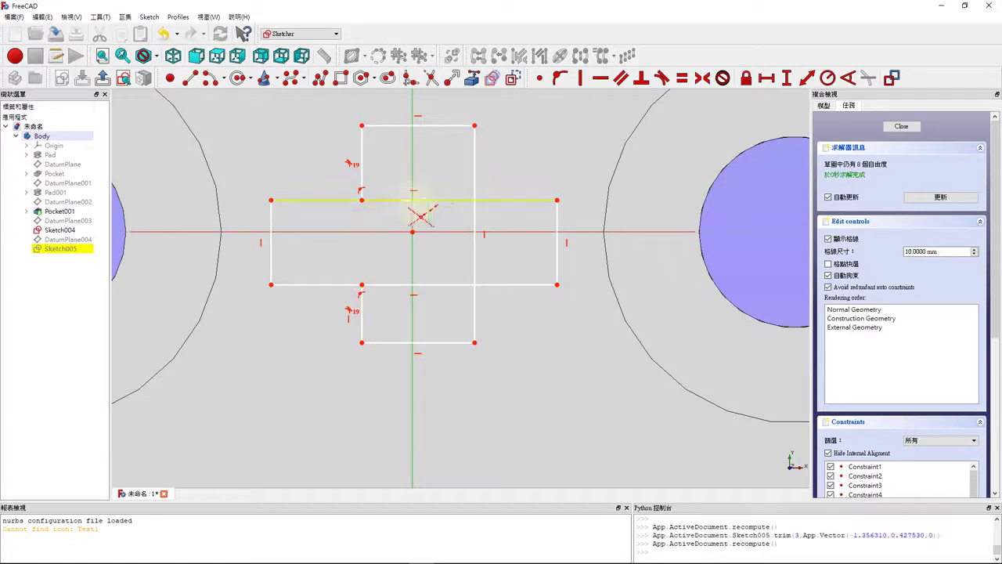
{"action": "left_click", "coordinate": [430, 205]}
{"action": "left_click", "coordinate": [476, 223]}
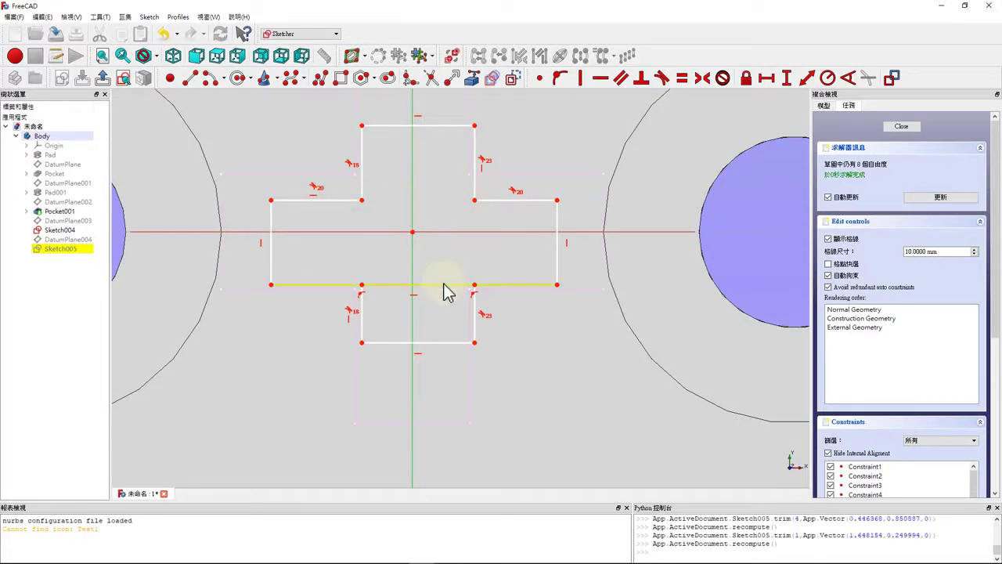
{"action": "left_click", "coordinate": [431, 77]}
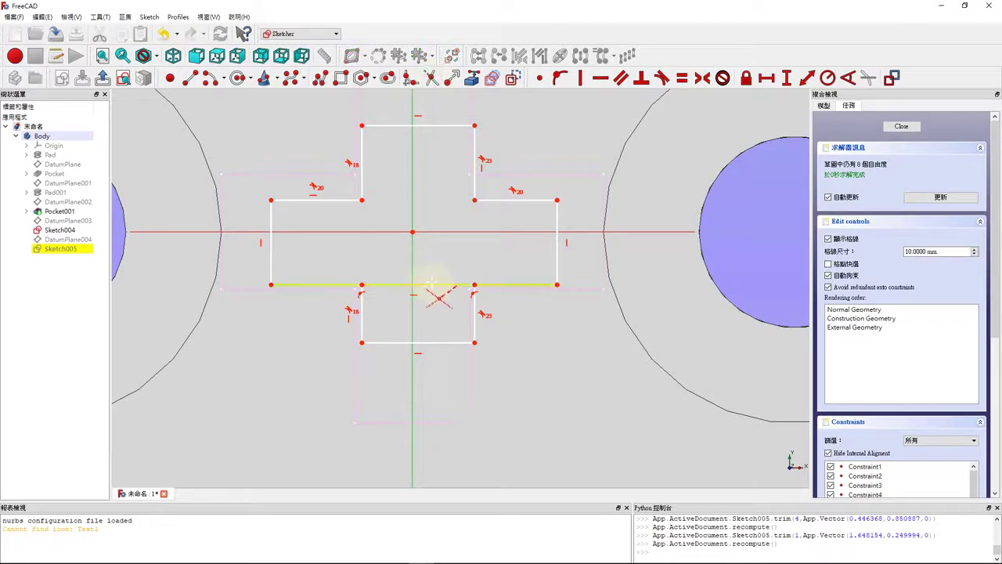
{"action": "left_click", "coordinate": [433, 285]}
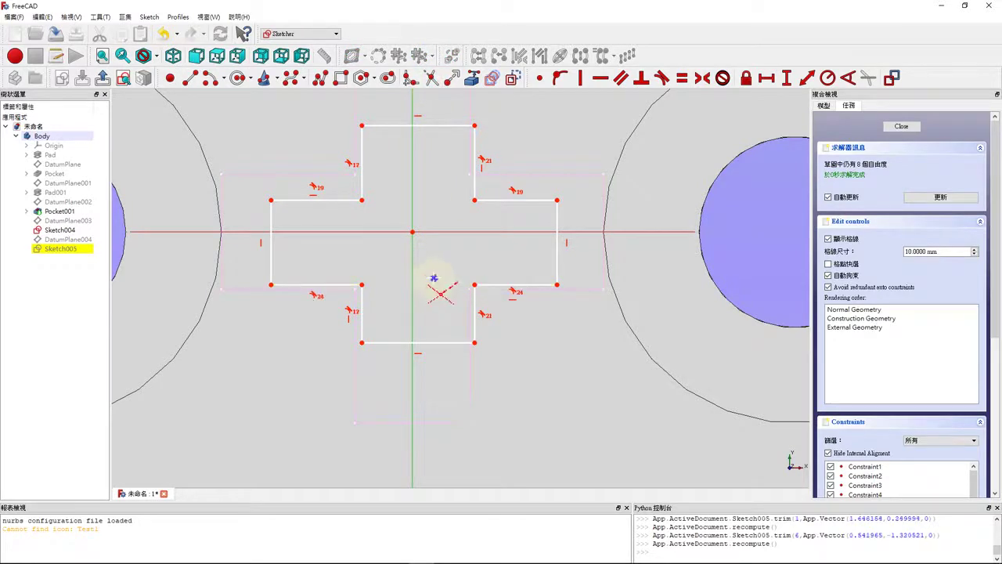
{"action": "left_click", "coordinate": [555, 199]}
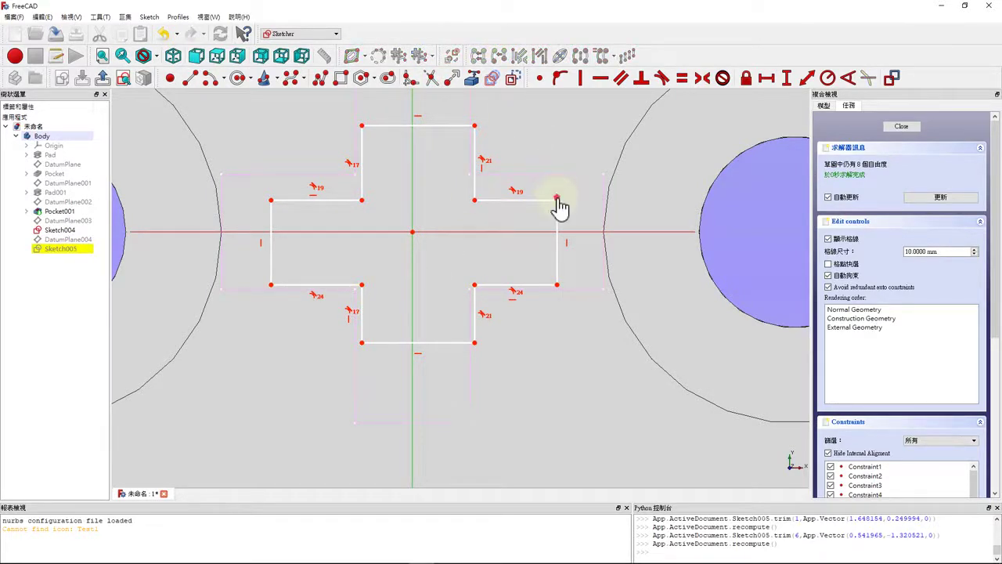
Make the right arm's end and right corners symmetric about the horizontal axis
{"action": "left_click", "coordinate": [556, 284]}
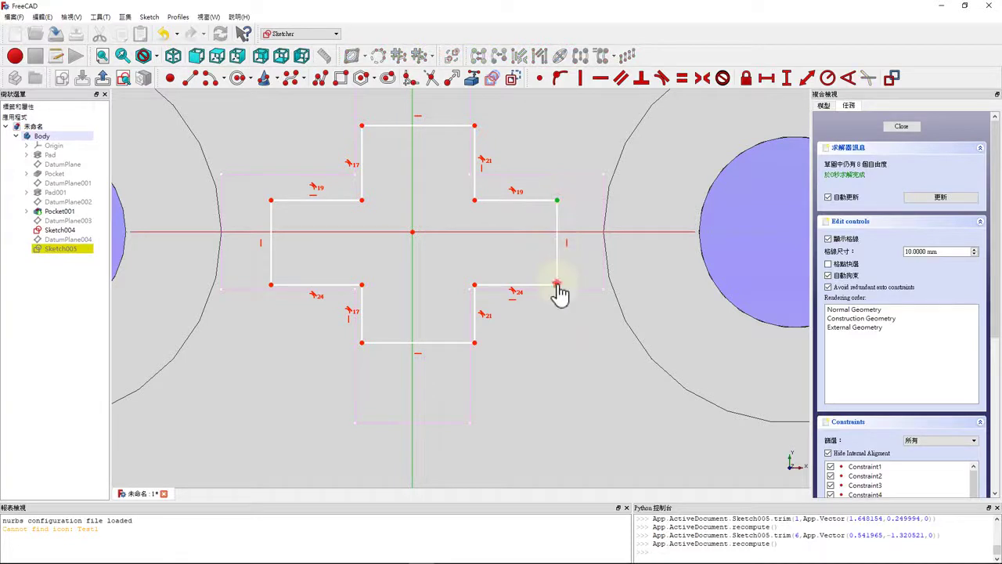
{"action": "left_click", "coordinate": [548, 232]}
{"action": "key", "text": "s"}
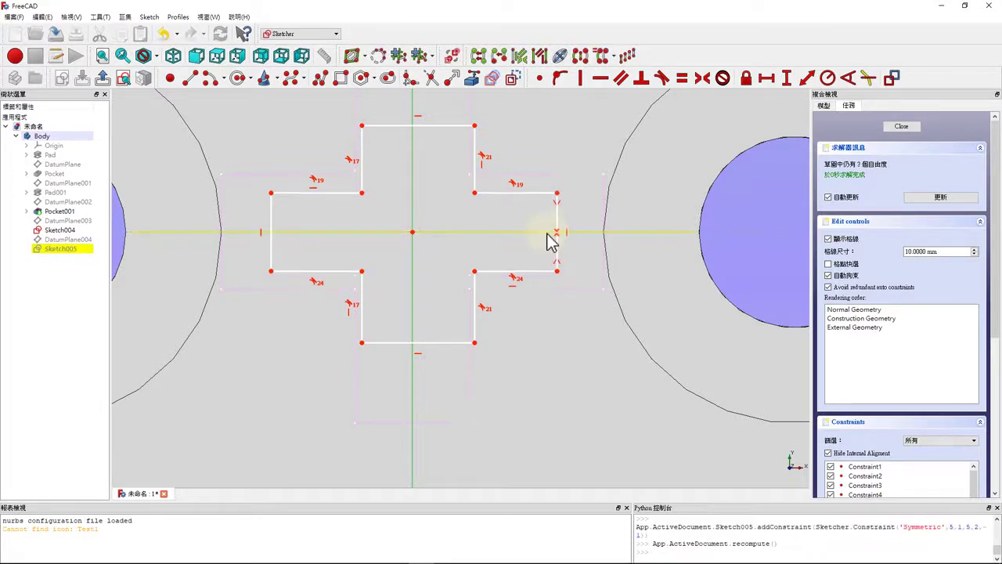
{"action": "left_click", "coordinate": [474, 126]}
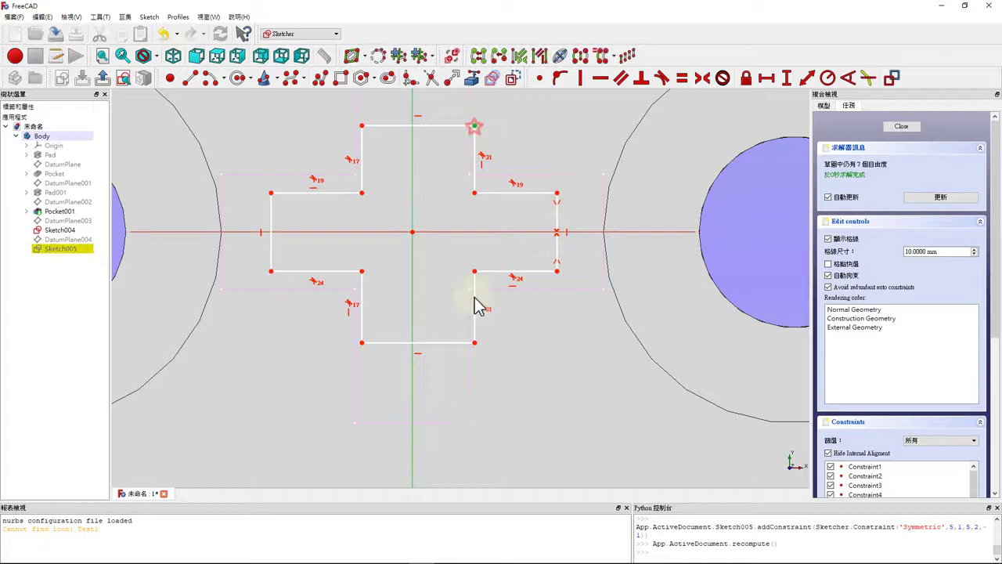
{"action": "left_click", "coordinate": [476, 342]}
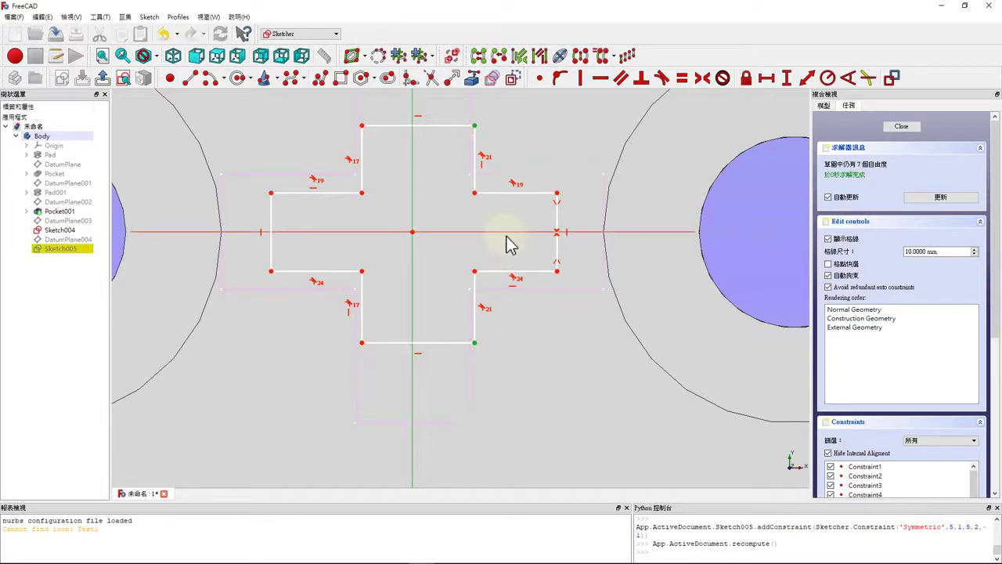
{"action": "left_click", "coordinate": [508, 234]}
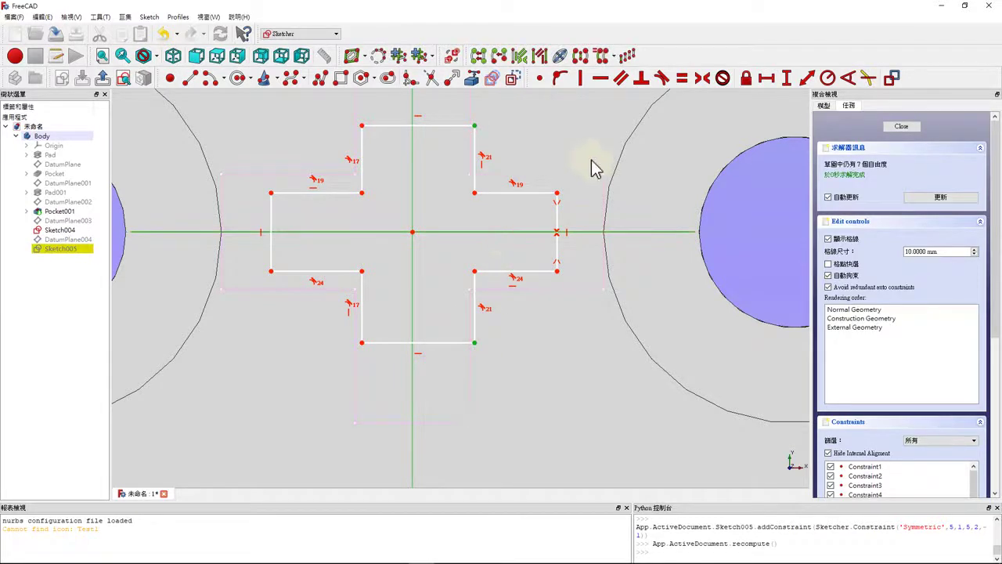
{"action": "left_click", "coordinate": [704, 80]}
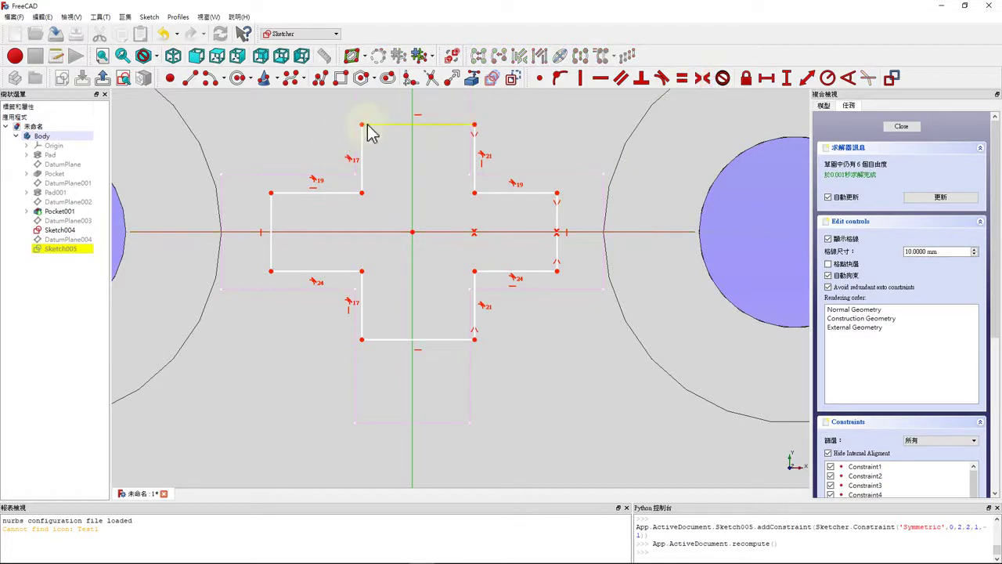
Make the top corners and left/right arm corners symmetric about the vertical axis
{"action": "left_click", "coordinate": [360, 123]}
{"action": "left_click", "coordinate": [474, 123]}
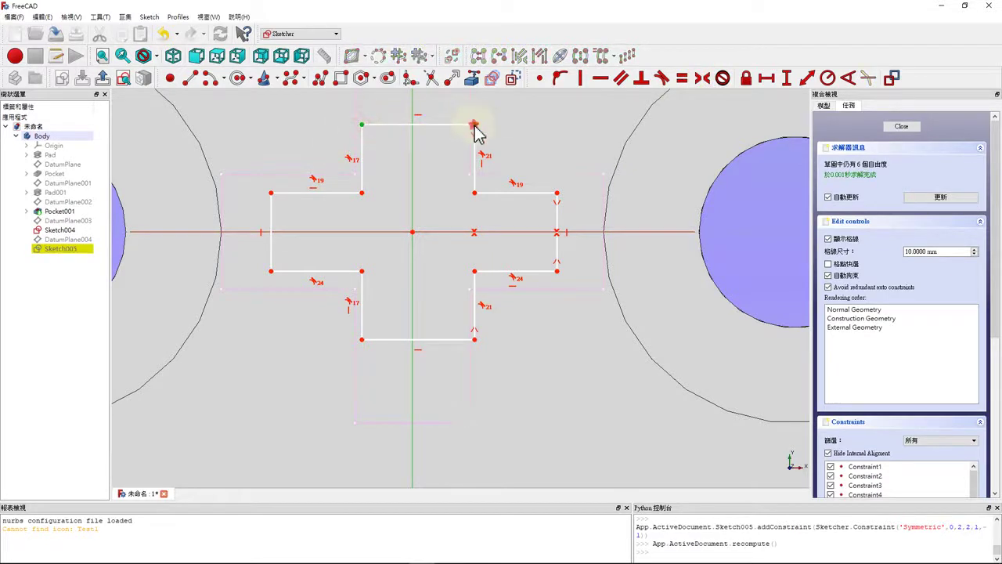
{"action": "left_click", "coordinate": [415, 110]}
{"action": "left_click", "coordinate": [703, 79]}
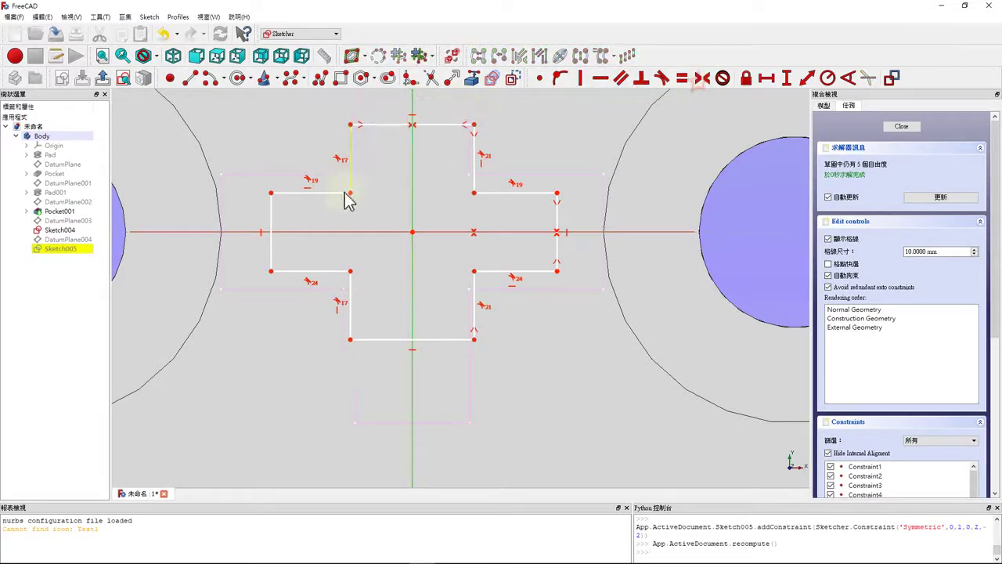
{"action": "left_click", "coordinate": [271, 193]}
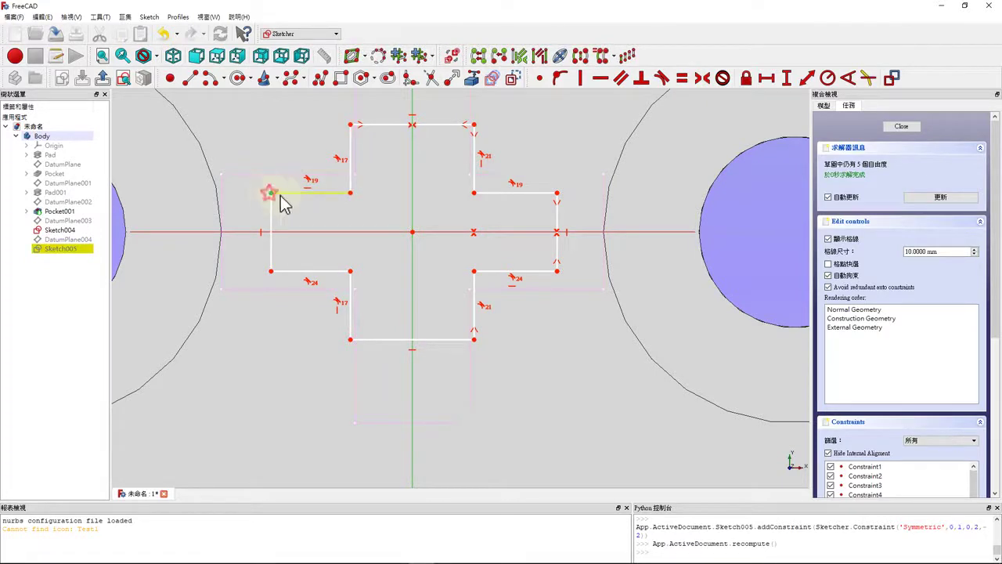
{"action": "left_click", "coordinate": [557, 193]}
{"action": "left_click", "coordinate": [413, 105]}
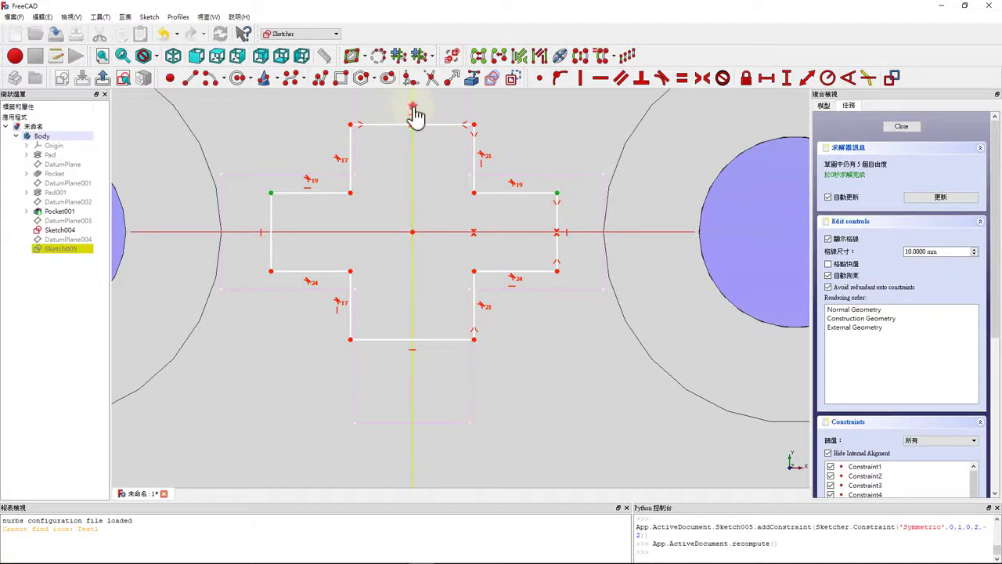
{"action": "left_click", "coordinate": [702, 79]}
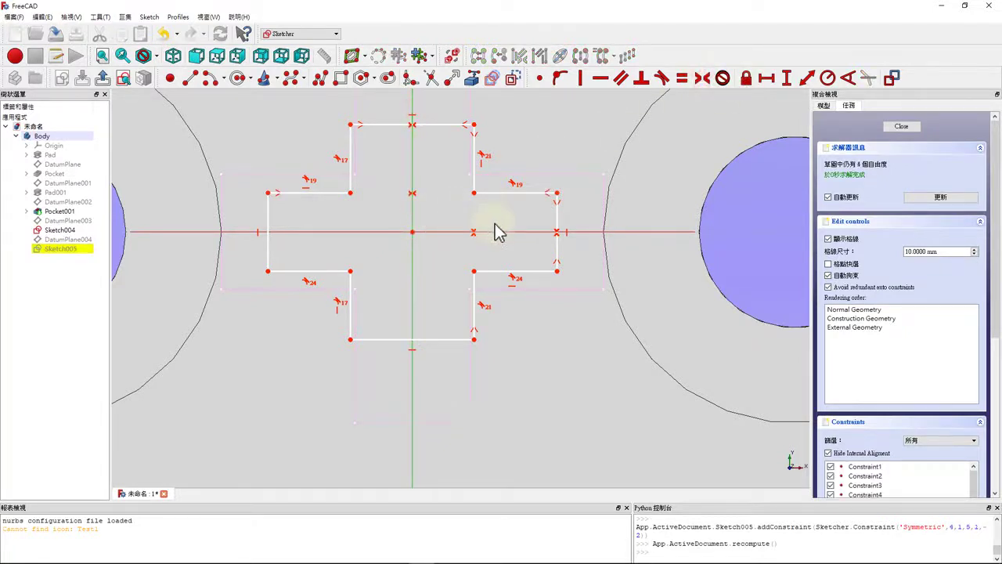
Make the top arm's end edge equal in length to the right arm's end edge
{"action": "left_click", "coordinate": [556, 225]}
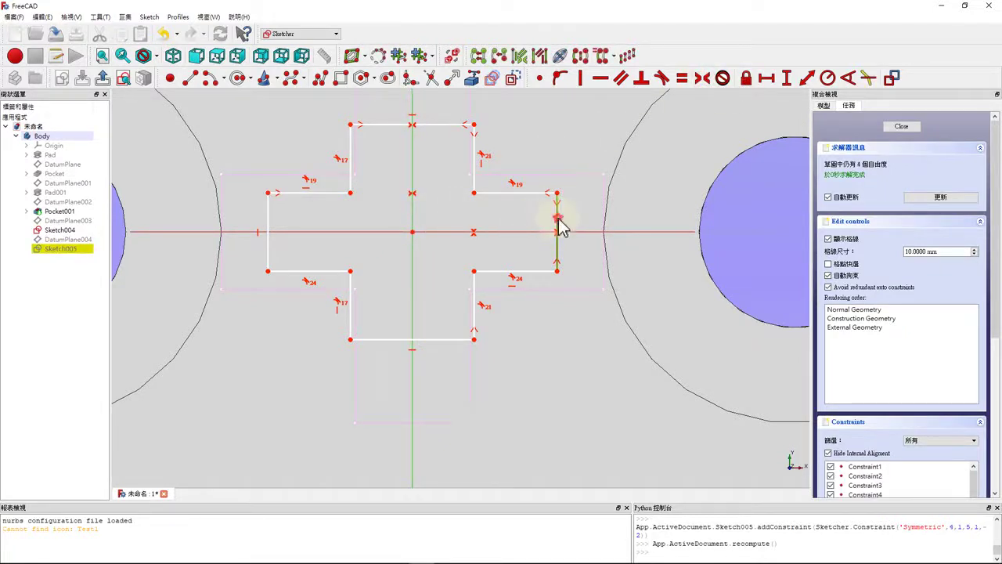
{"action": "left_click", "coordinate": [438, 124]}
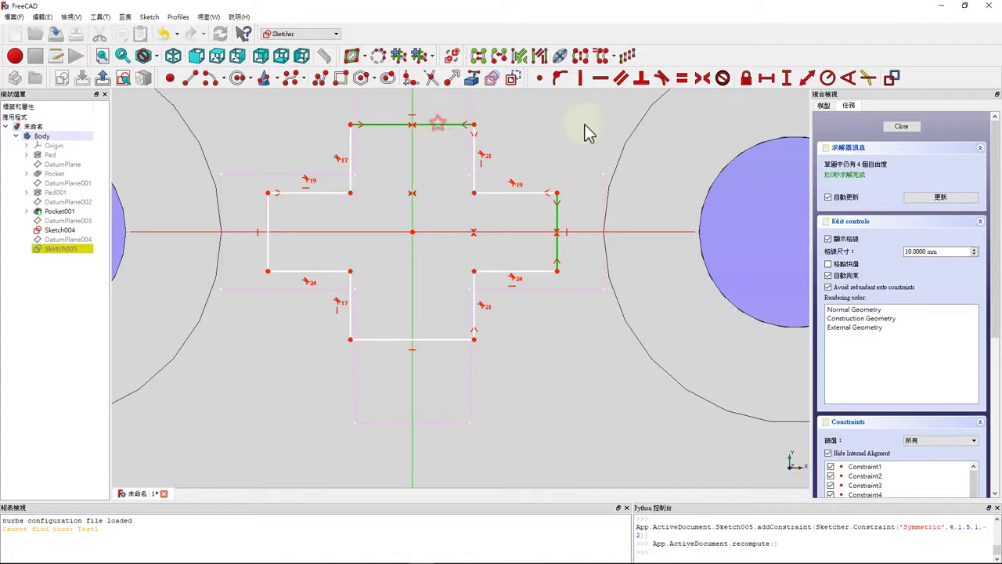
{"action": "left_click", "coordinate": [681, 77]}
Give the right arm's end edge a 2 mm vertical length
{"action": "left_click", "coordinate": [557, 215]}
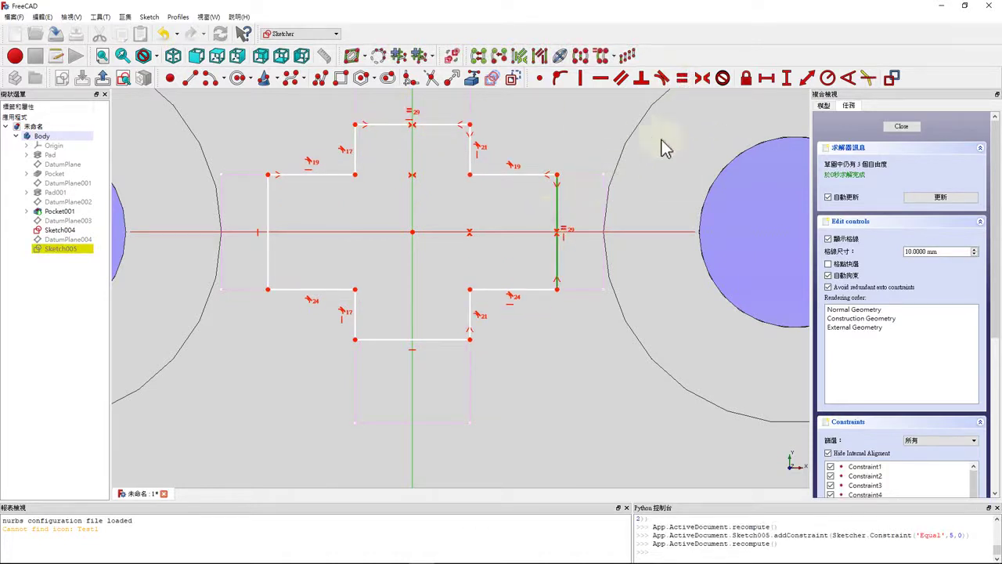
{"action": "left_click", "coordinate": [785, 78]}
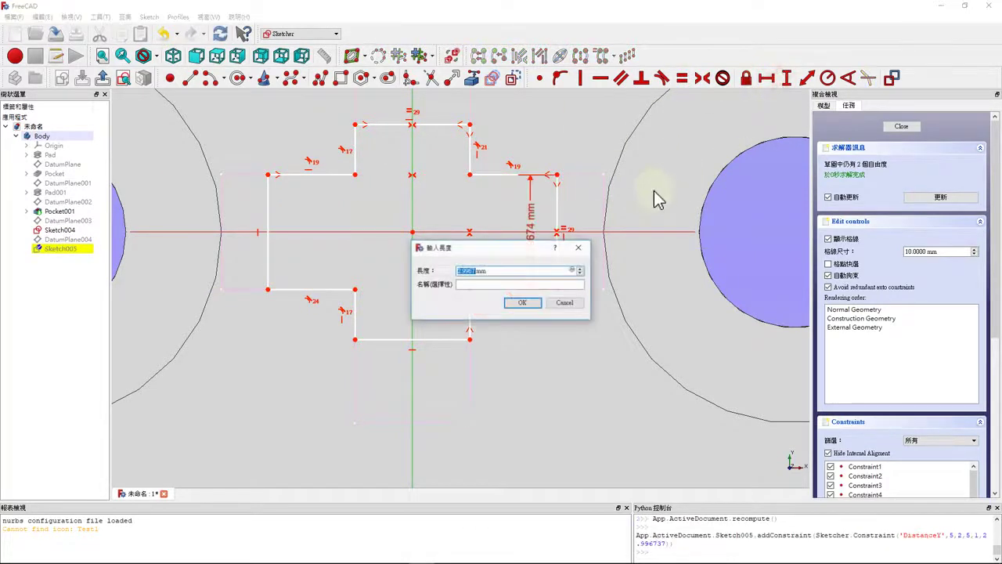
{"action": "type", "text": "2"}
{"action": "key", "text": "Return"}
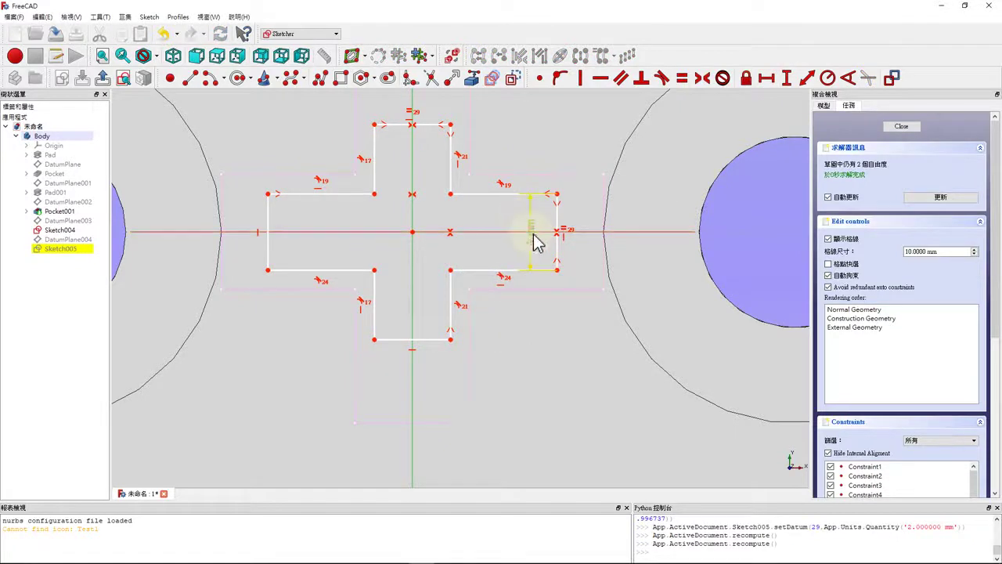
{"action": "left_click_drag", "start_coordinate": [537, 244], "coordinate": [664, 164]}
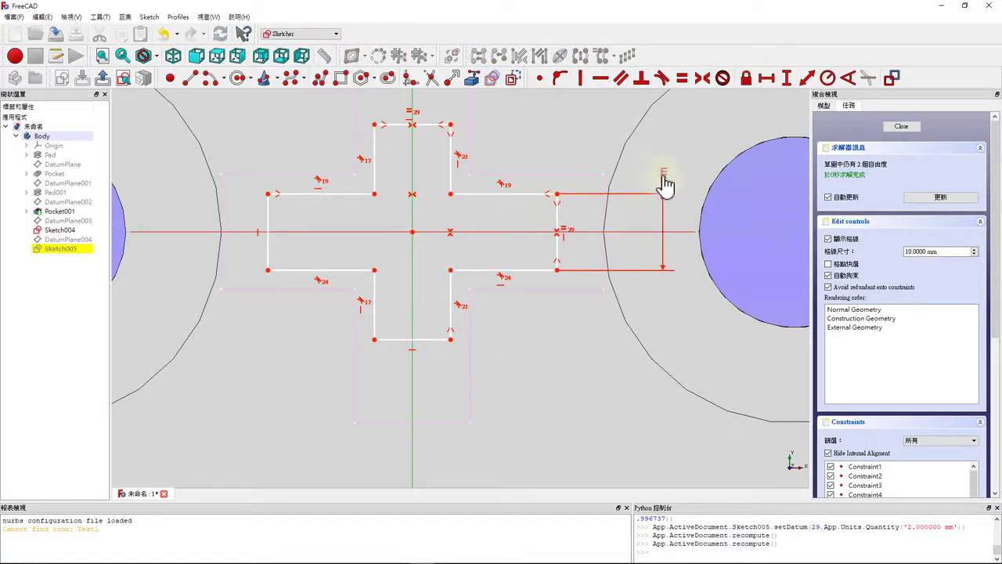
Set the cross's overall height to 8 mm between top and bottom corners
{"action": "left_click", "coordinate": [452, 125]}
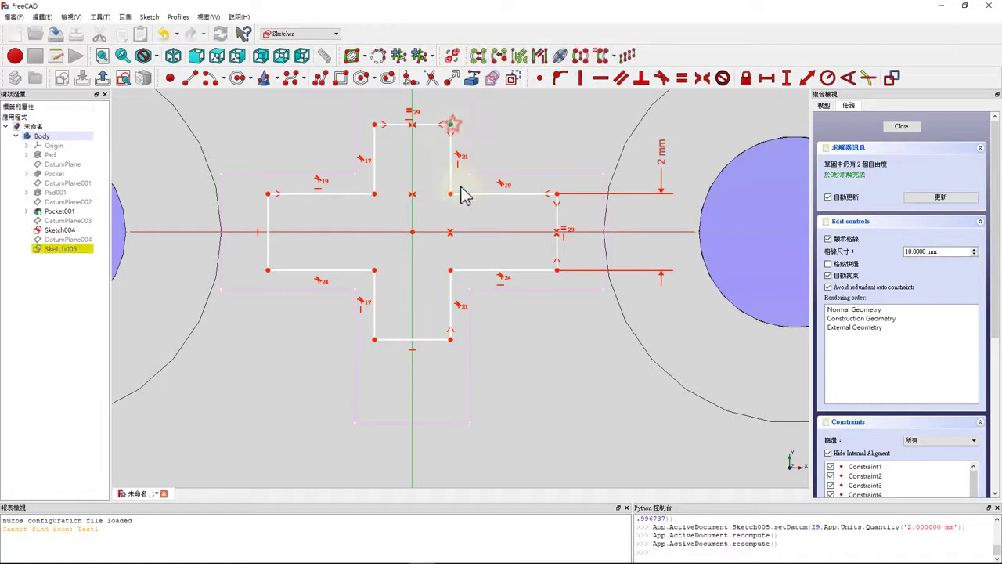
{"action": "left_click", "coordinate": [452, 341]}
{"action": "left_click", "coordinate": [787, 78]}
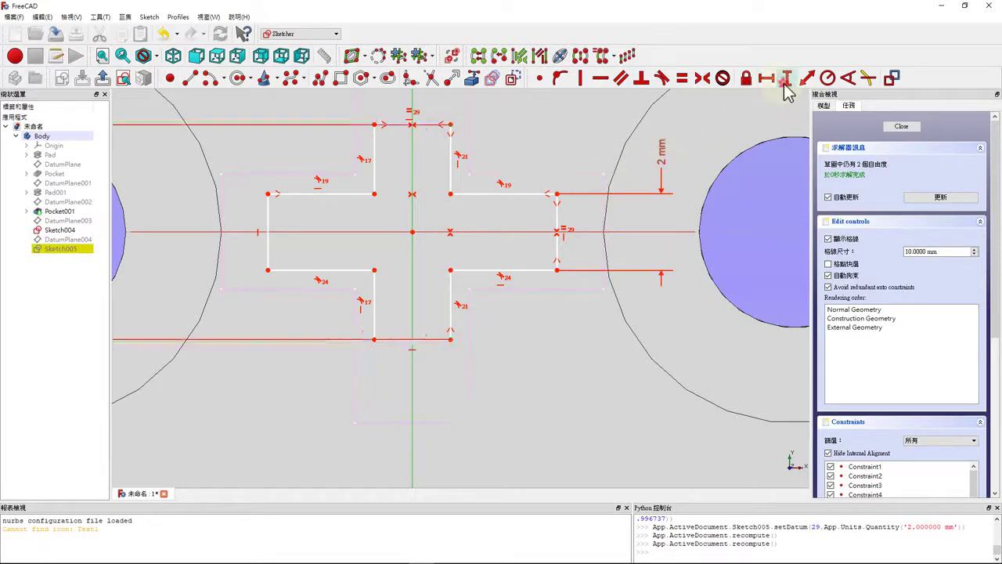
{"action": "left_click", "coordinate": [787, 78]}
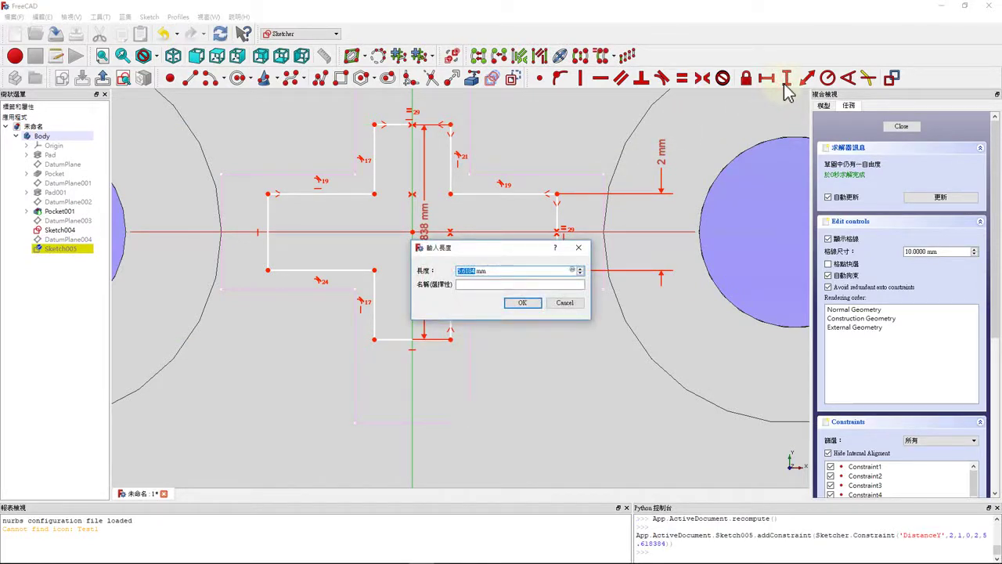
{"action": "type", "text": "8"}
{"action": "key", "text": "Return"}
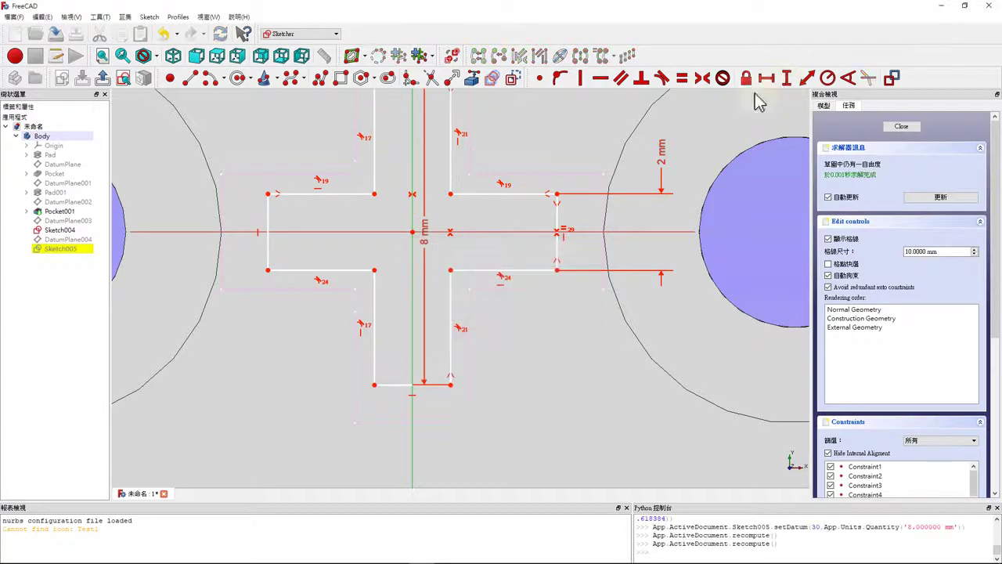
{"action": "scroll", "coordinate": [476, 228], "scroll_direction": "down", "scroll_amount": 2}
{"action": "scroll", "coordinate": [490, 217], "scroll_direction": "up", "scroll_amount": 3}
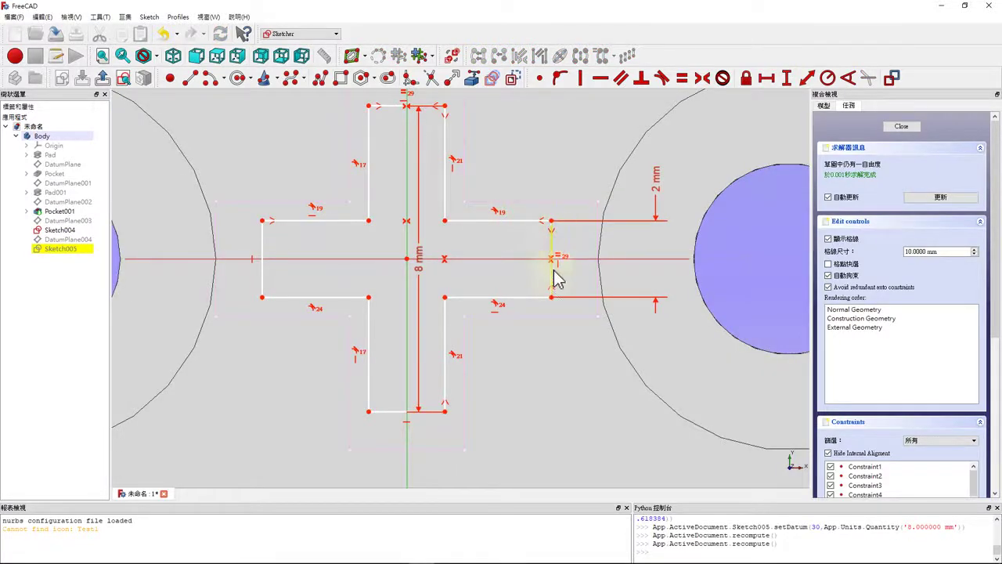
Set the cross's overall width to 8 mm, close the sketch, and select the base profile
{"action": "left_click", "coordinate": [553, 305]}
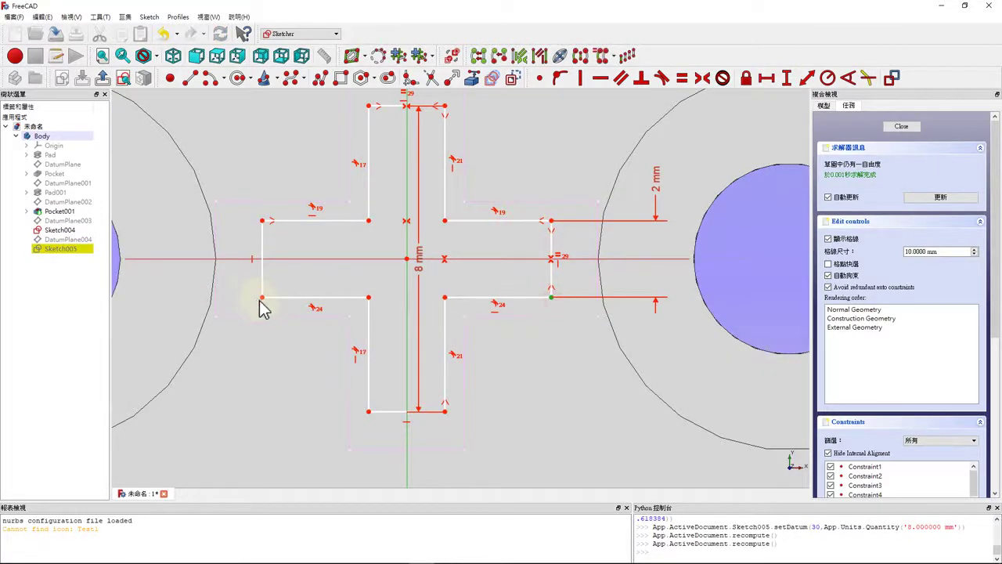
{"action": "left_click", "coordinate": [263, 304]}
{"action": "left_click", "coordinate": [761, 77]}
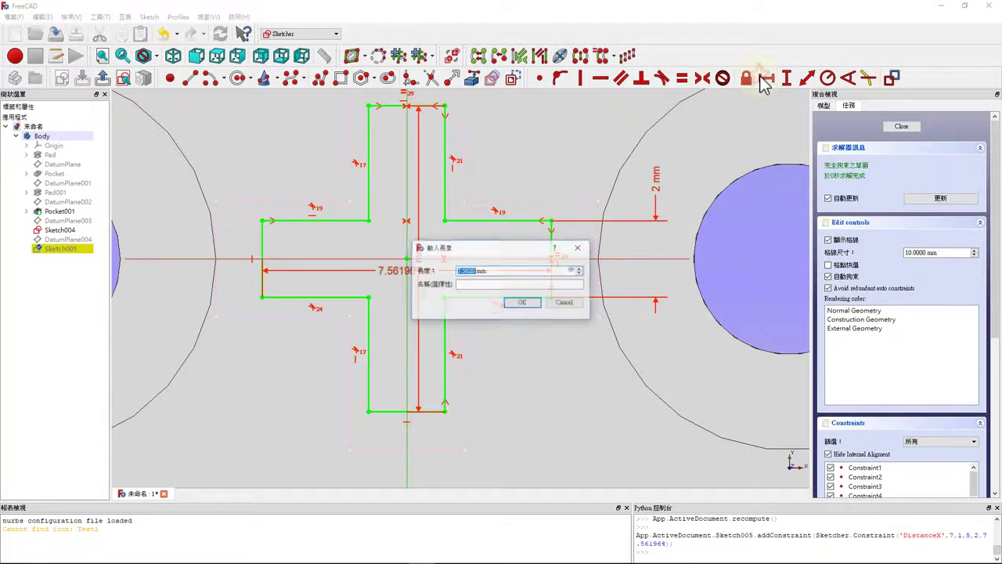
{"action": "type", "text": "8"}
{"action": "key", "text": "Return"}
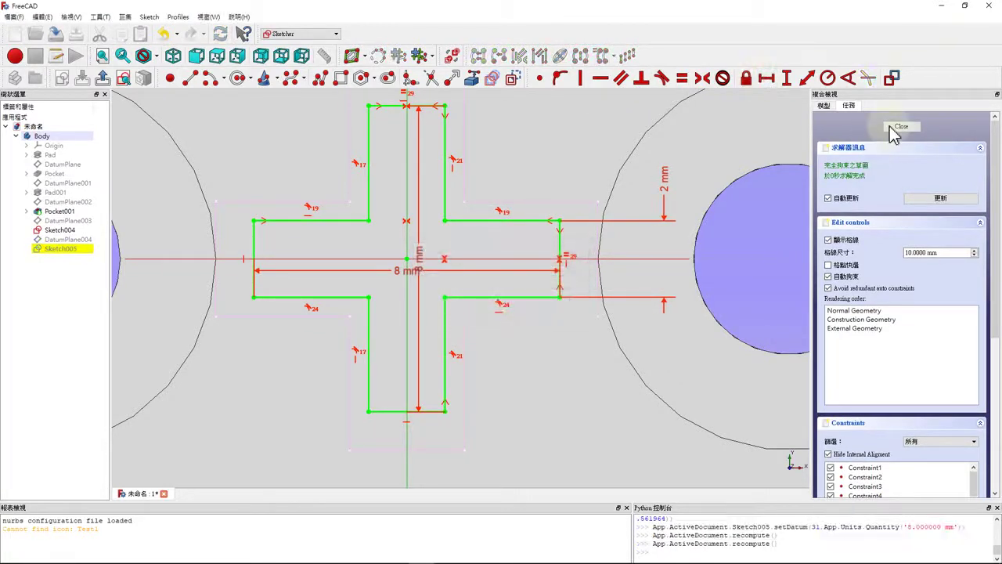
{"action": "left_click", "coordinate": [103, 79]}
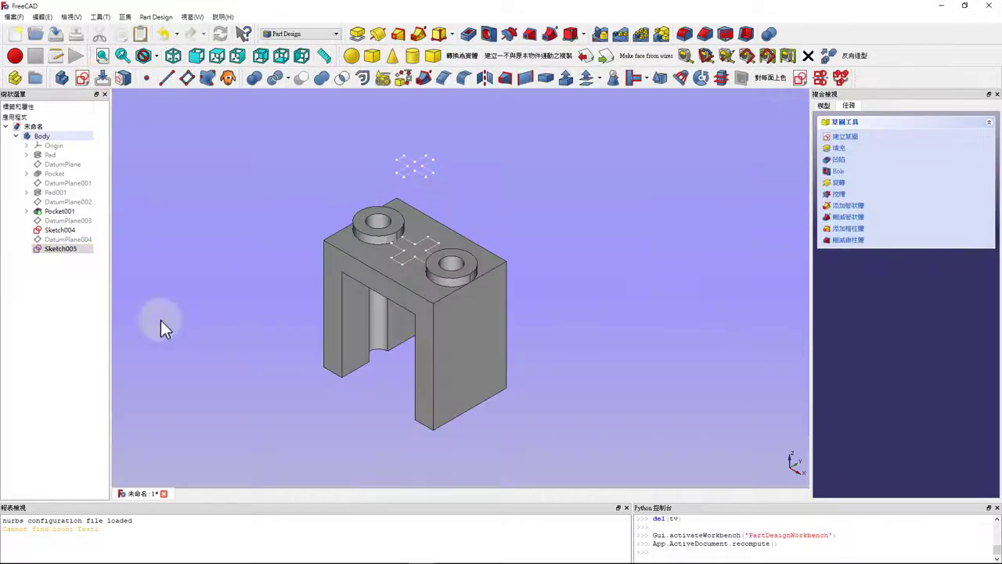
{"action": "left_click", "coordinate": [56, 230]}
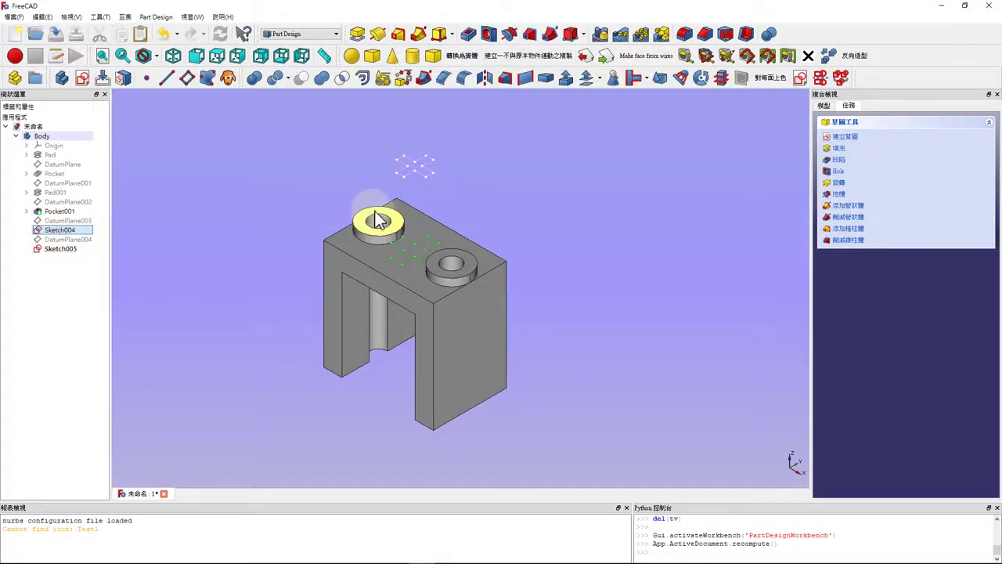
Loft from the base profile to Sketch005 with ruled surfaces, creating the AdditiveLoft
{"action": "left_click", "coordinate": [398, 38]}
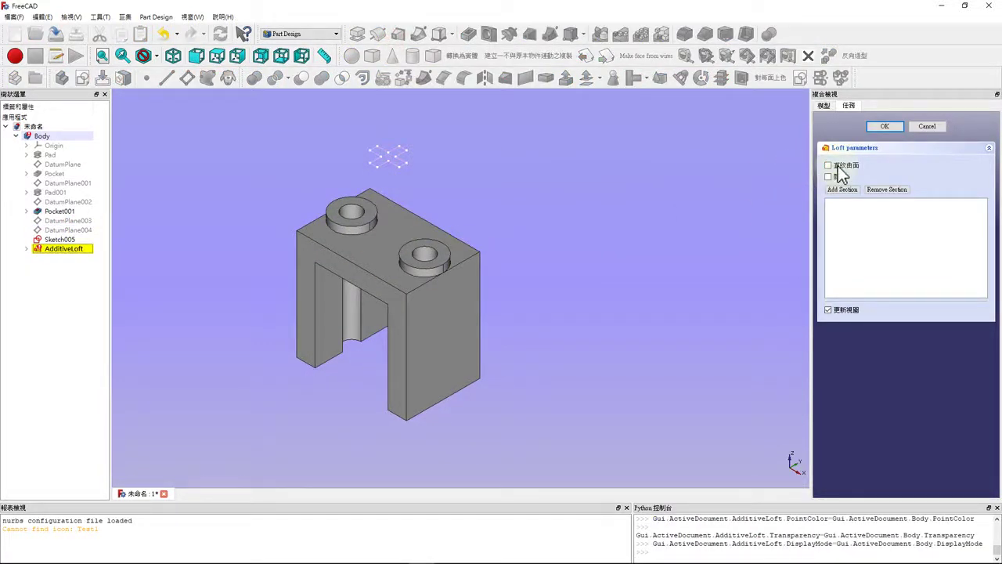
{"action": "left_click", "coordinate": [837, 166]}
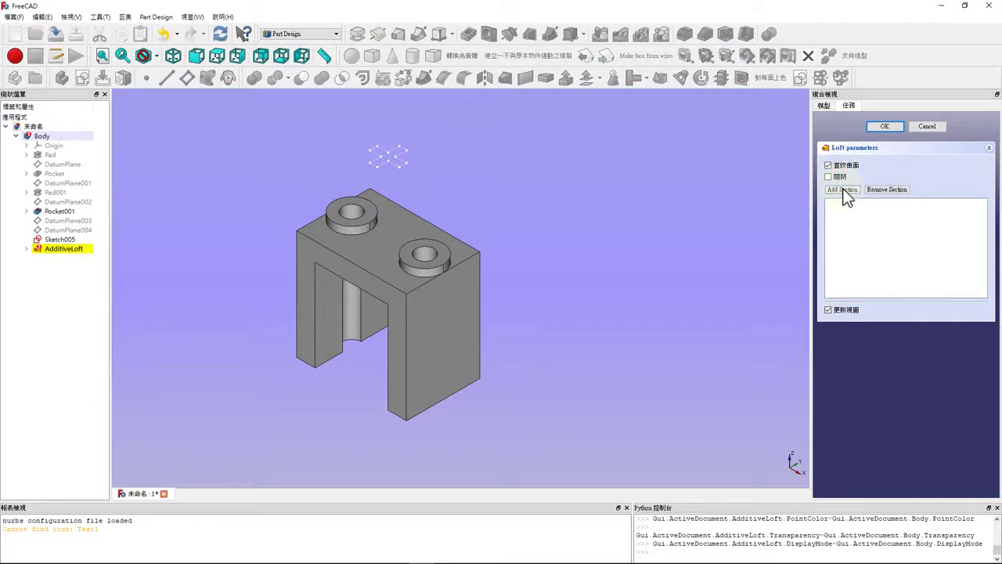
{"action": "left_click", "coordinate": [403, 162]}
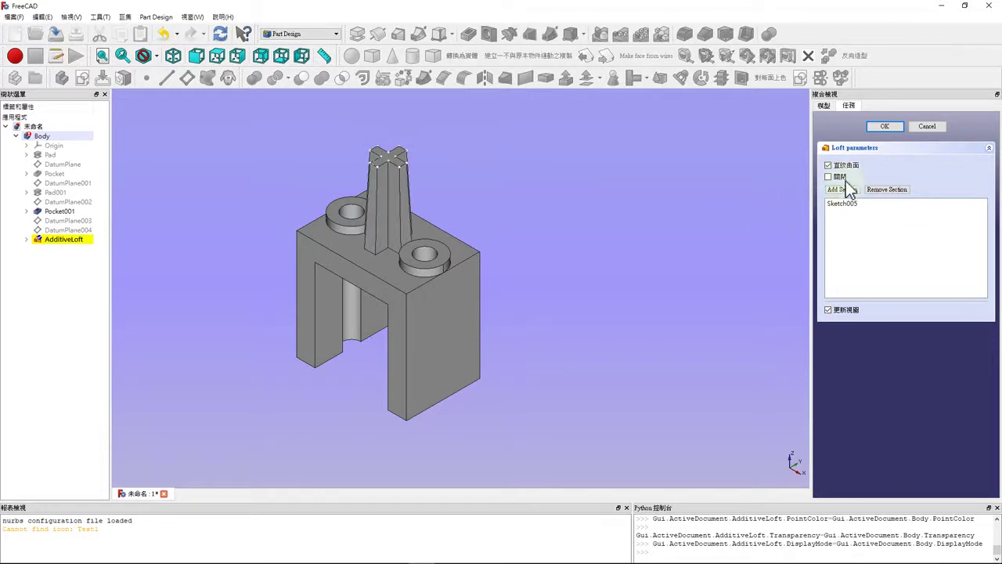
{"action": "left_click", "coordinate": [898, 127]}
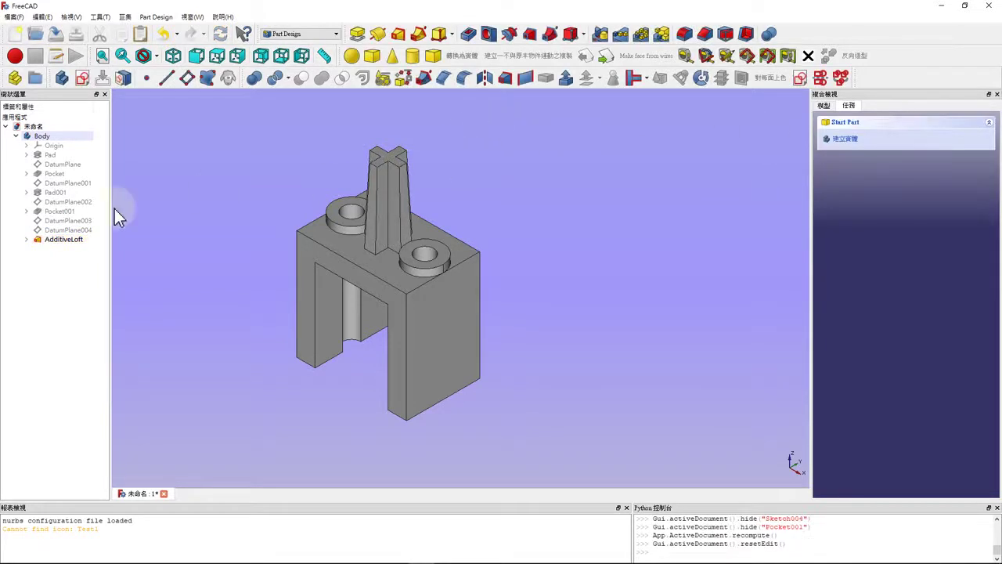
Add DatumPoint at the midpoint of a column top edge using Center of mass mode
{"action": "left_click", "coordinate": [56, 229]}
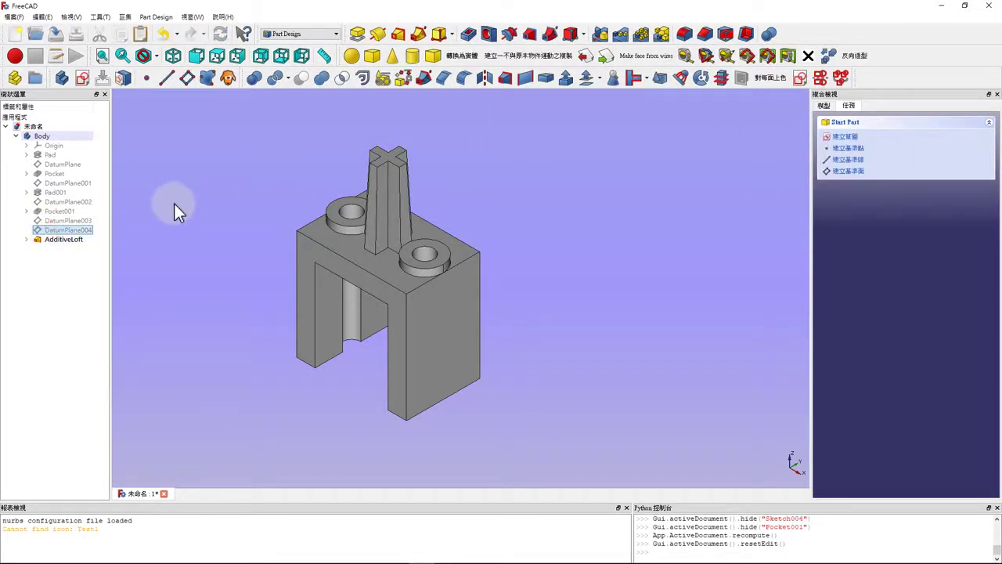
{"action": "left_click", "coordinate": [88, 277]}
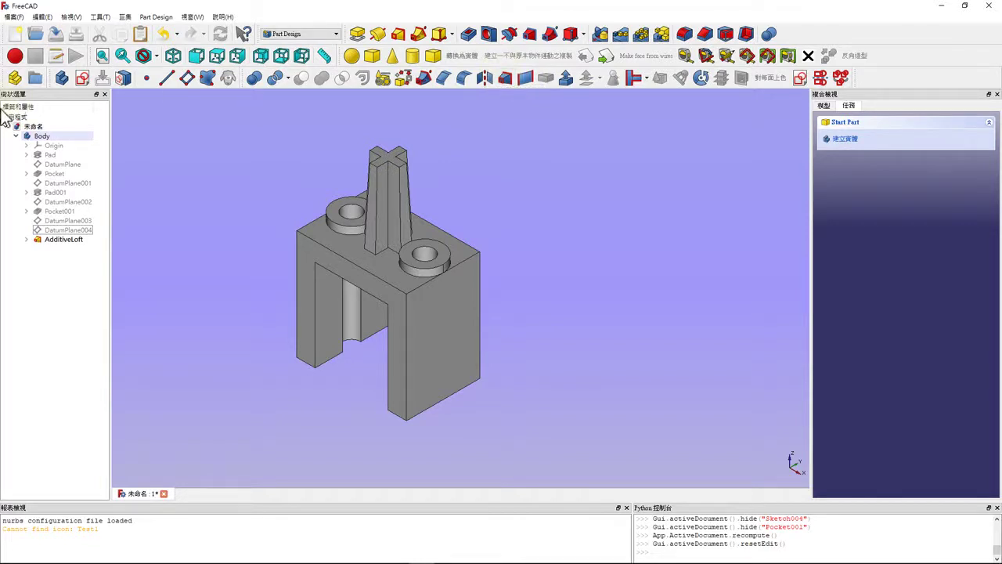
{"action": "left_click", "coordinate": [395, 126]}
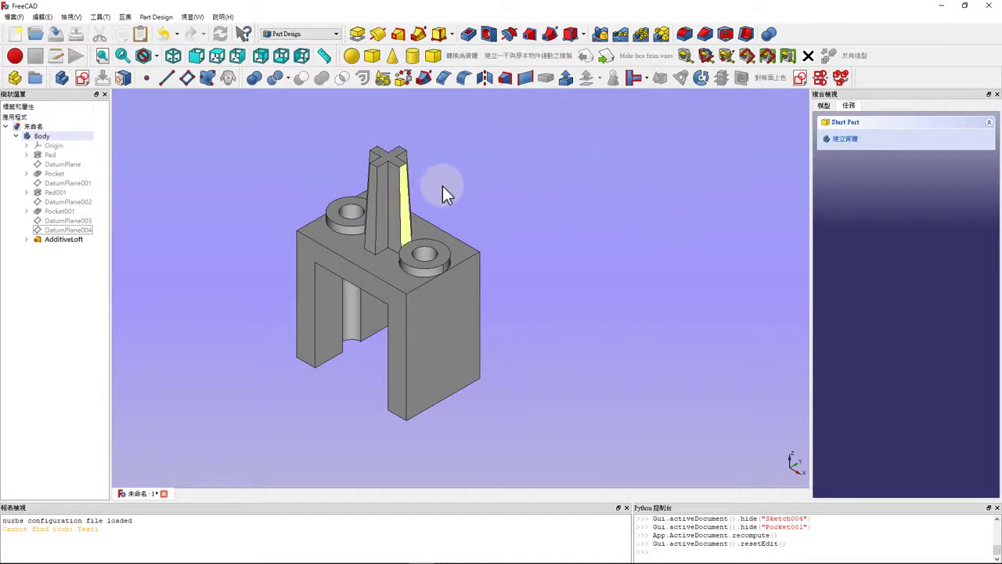
{"action": "scroll", "coordinate": [387, 166], "scroll_direction": "up", "scroll_amount": 3}
{"action": "scroll", "coordinate": [385, 169], "scroll_direction": "up", "scroll_amount": 3}
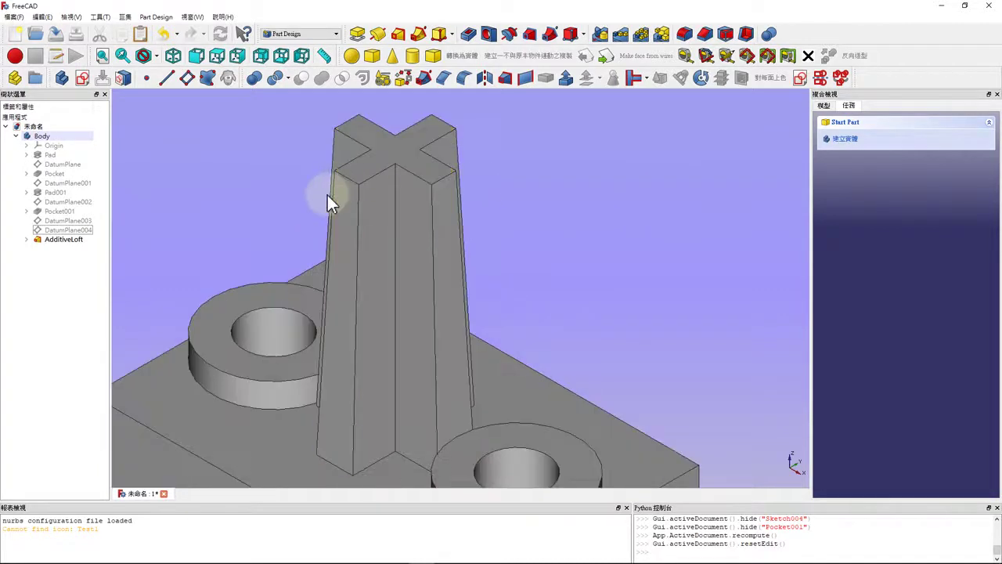
{"action": "left_click", "coordinate": [345, 166]}
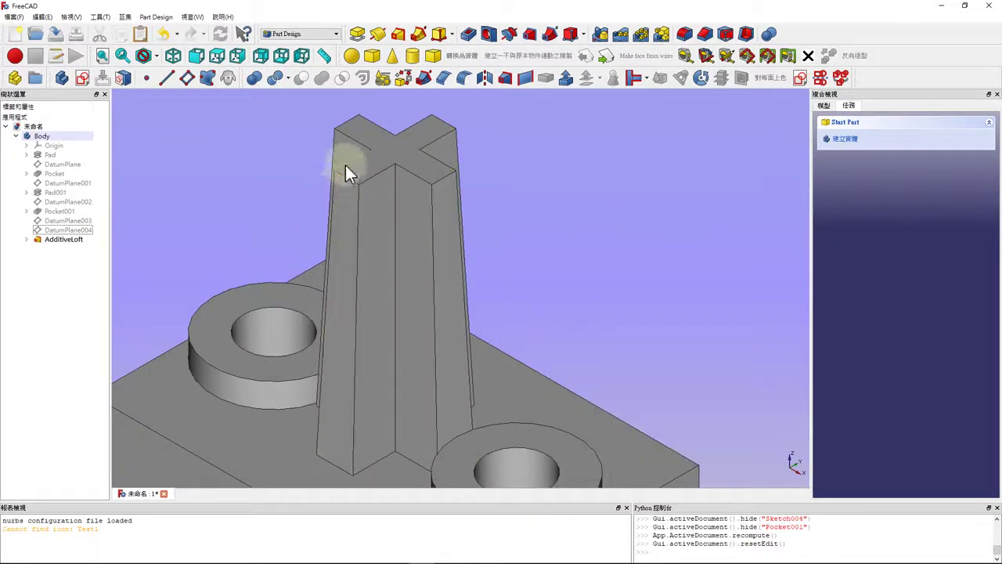
{"action": "left_click", "coordinate": [146, 79]}
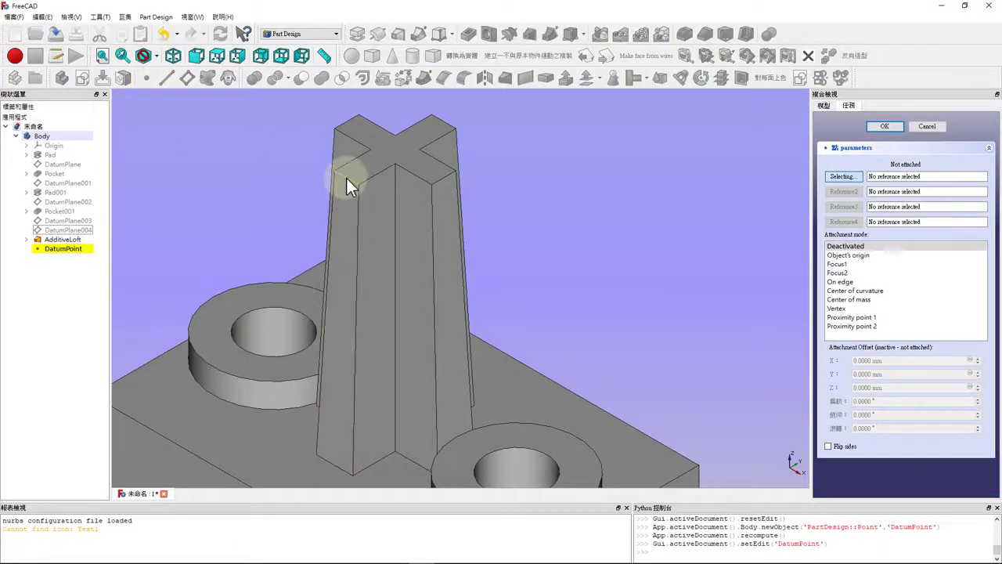
{"action": "left_click", "coordinate": [346, 177]}
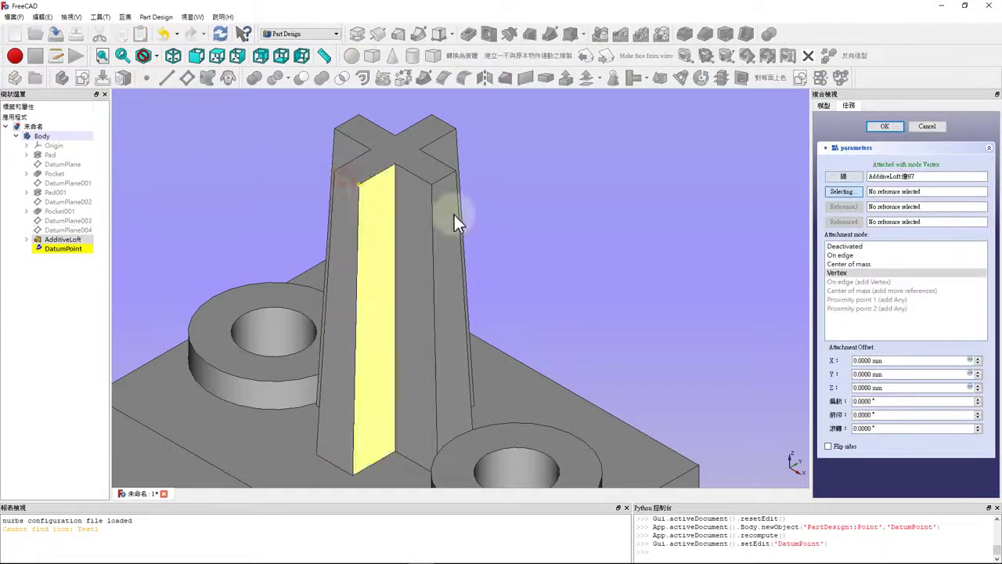
{"action": "left_click", "coordinate": [861, 264]}
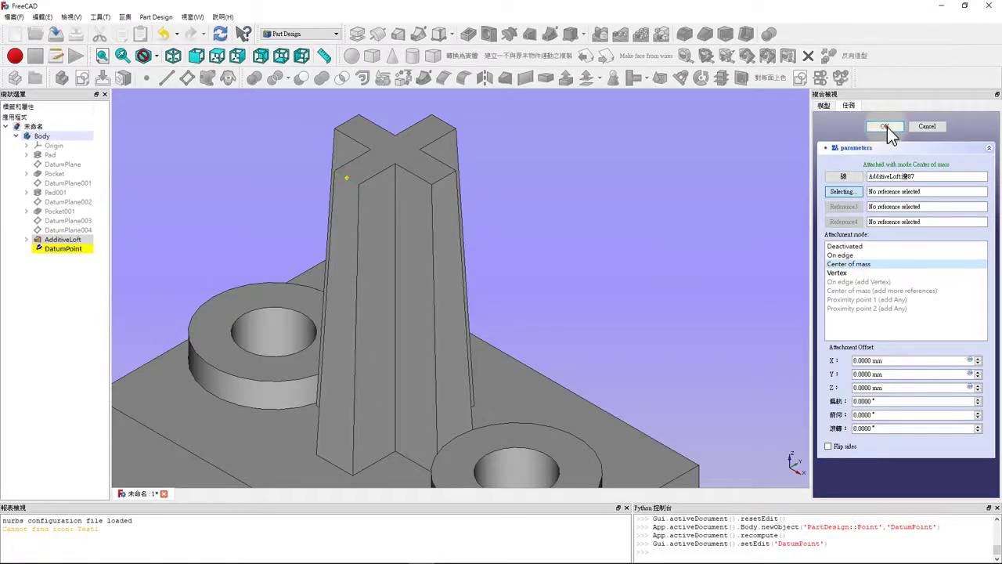
{"action": "left_click", "coordinate": [886, 127]}
Add DatumPoint001 at the midpoint of another column top edge
{"action": "left_click", "coordinate": [144, 79]}
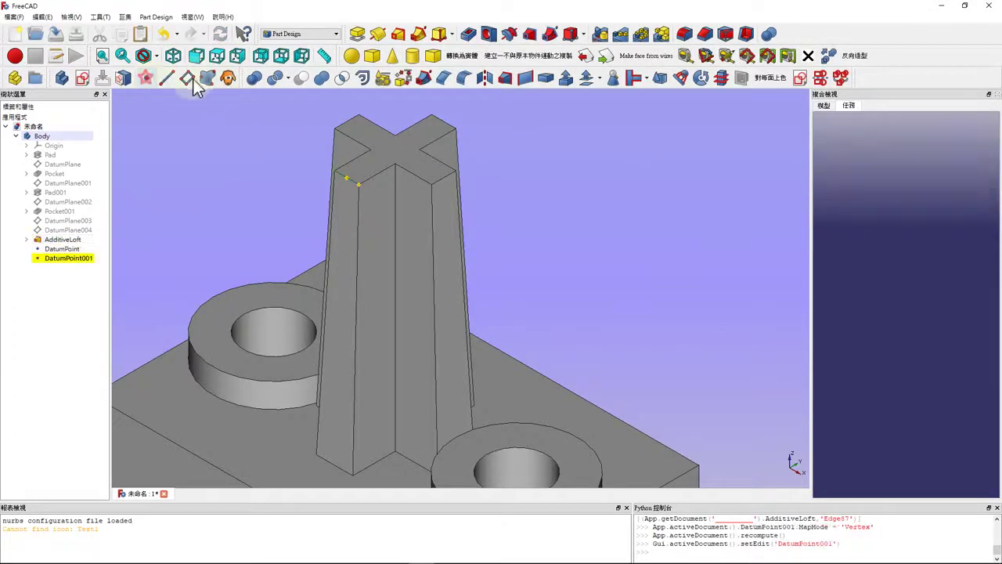
{"action": "left_click", "coordinate": [435, 117]}
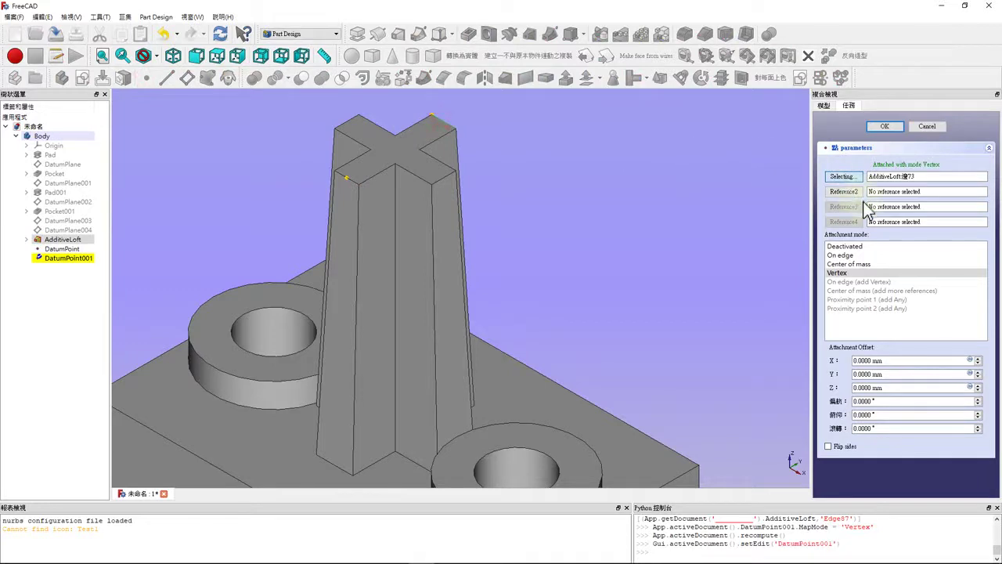
{"action": "left_click", "coordinate": [850, 264]}
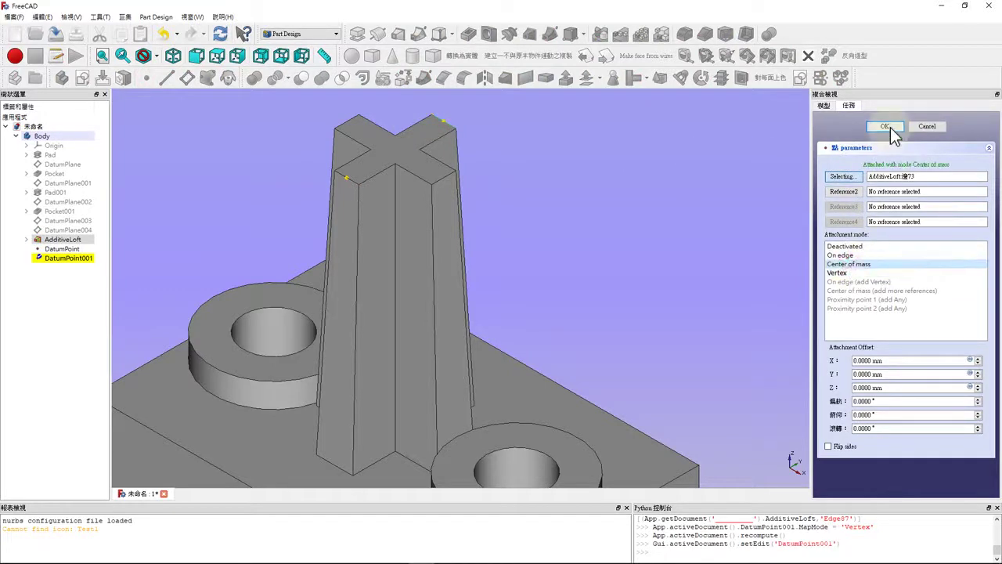
{"action": "left_click", "coordinate": [885, 126]}
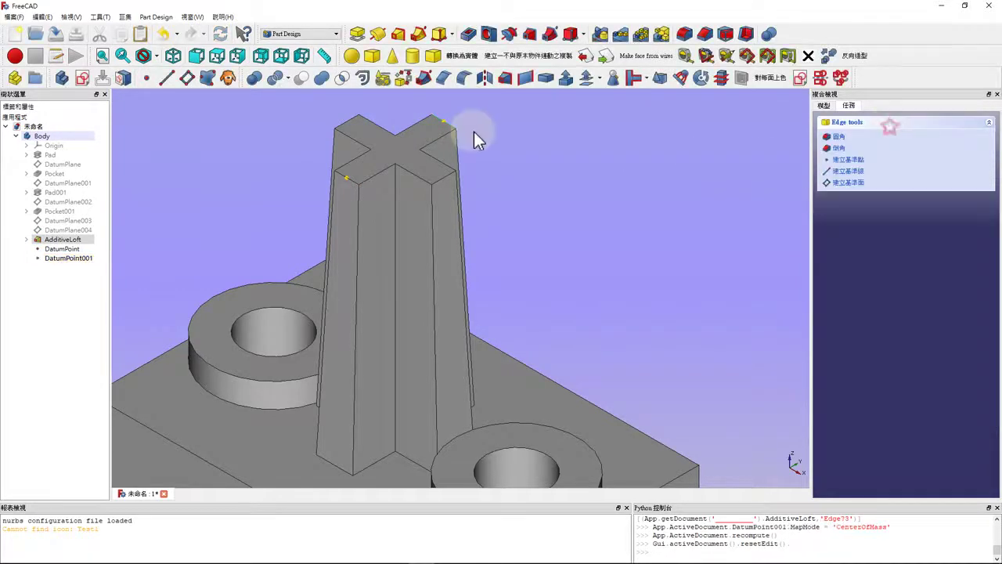
Create a DatumLine through DatumPoint and DatumPoint001
{"action": "left_click", "coordinate": [166, 78]}
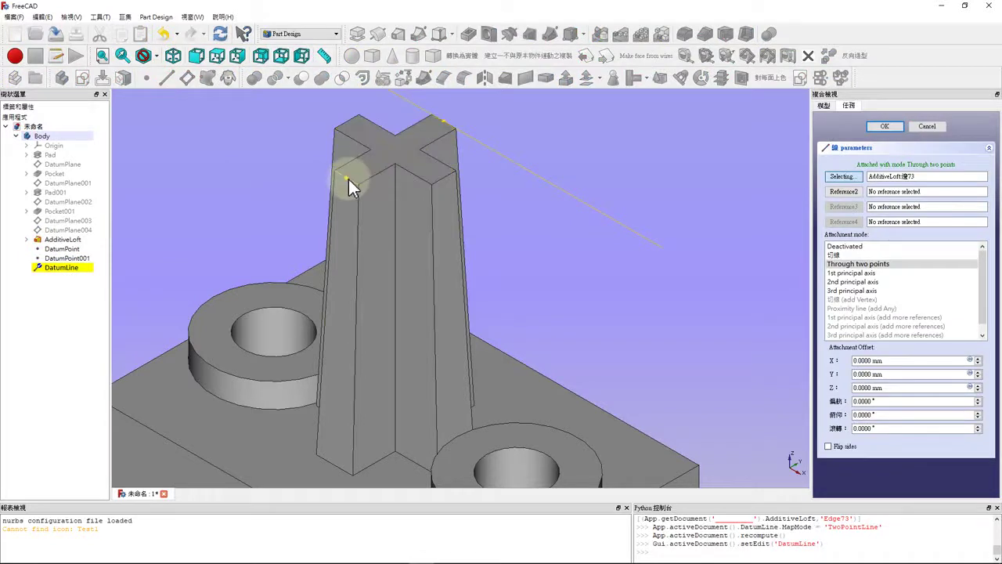
{"action": "left_click", "coordinate": [346, 177]}
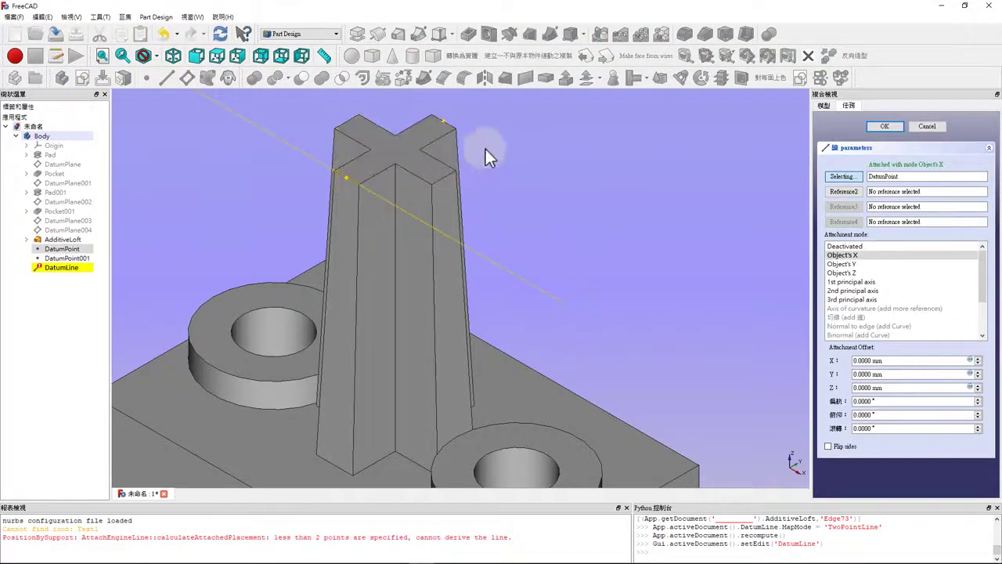
{"action": "left_click", "coordinate": [607, 182]}
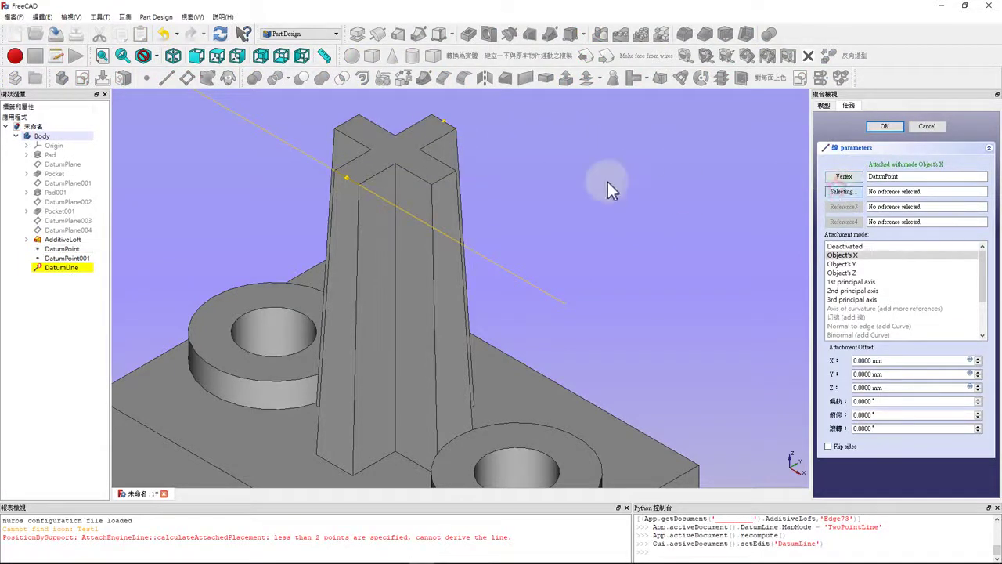
{"action": "left_click", "coordinate": [444, 121]}
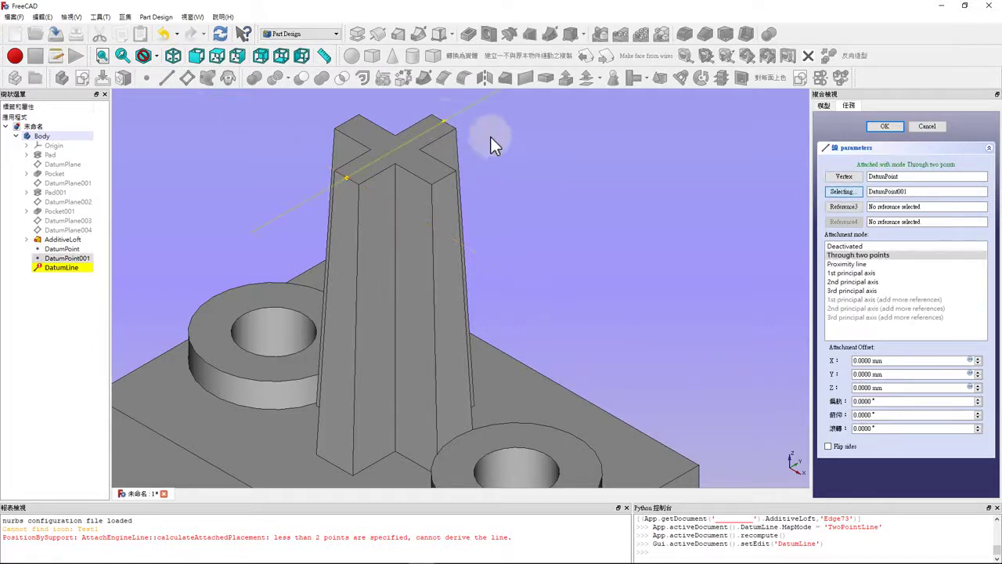
{"action": "left_click", "coordinate": [900, 127]}
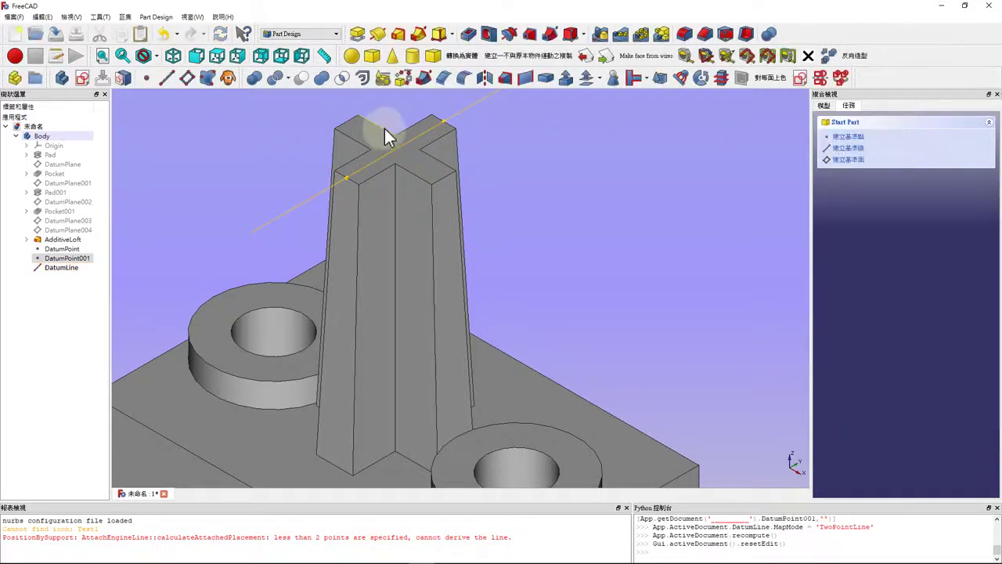
Create DatumPlane005 on the column's top face and select it
{"action": "scroll", "coordinate": [350, 121], "scroll_direction": "down", "scroll_amount": 4}
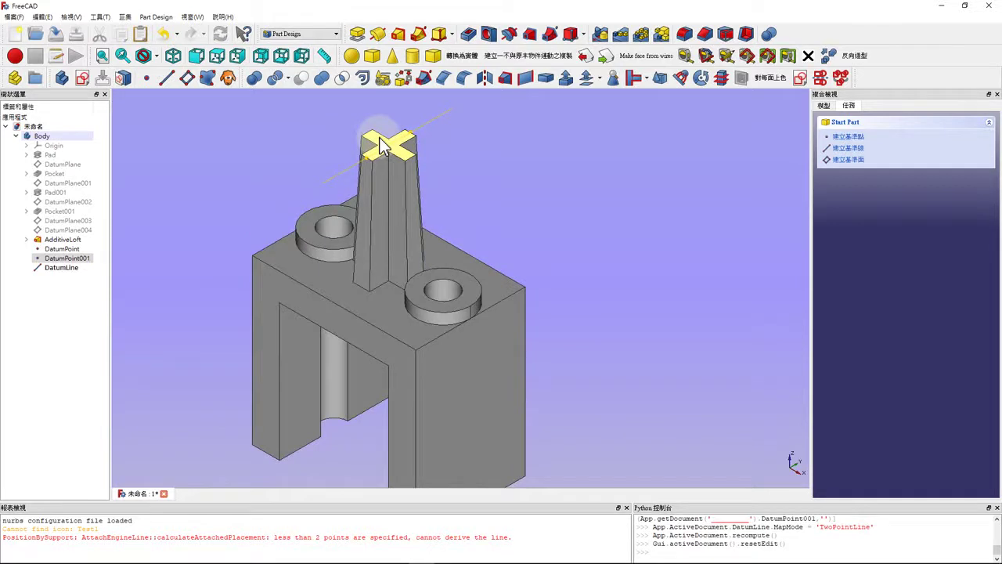
{"action": "left_click", "coordinate": [381, 145]}
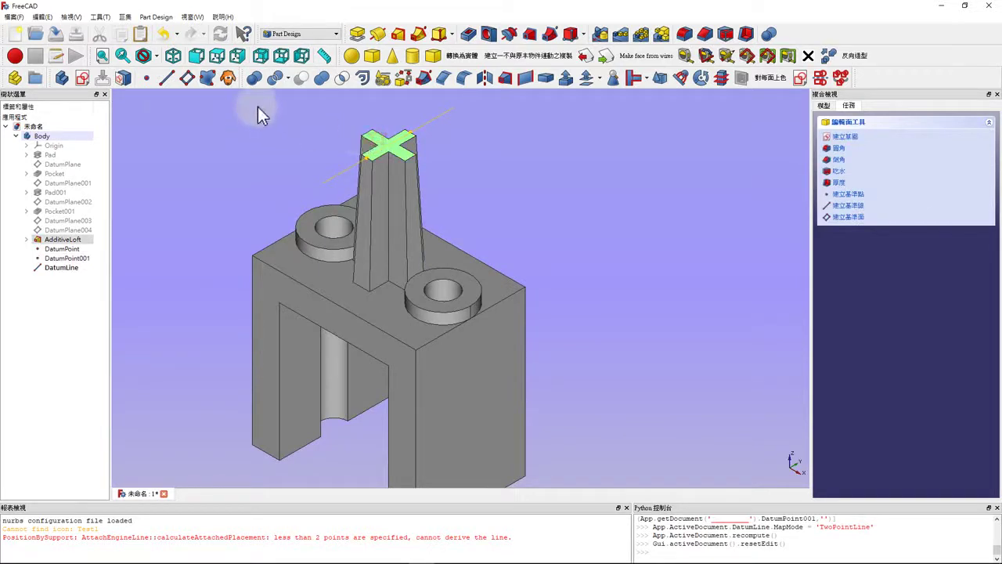
{"action": "left_click", "coordinate": [187, 78]}
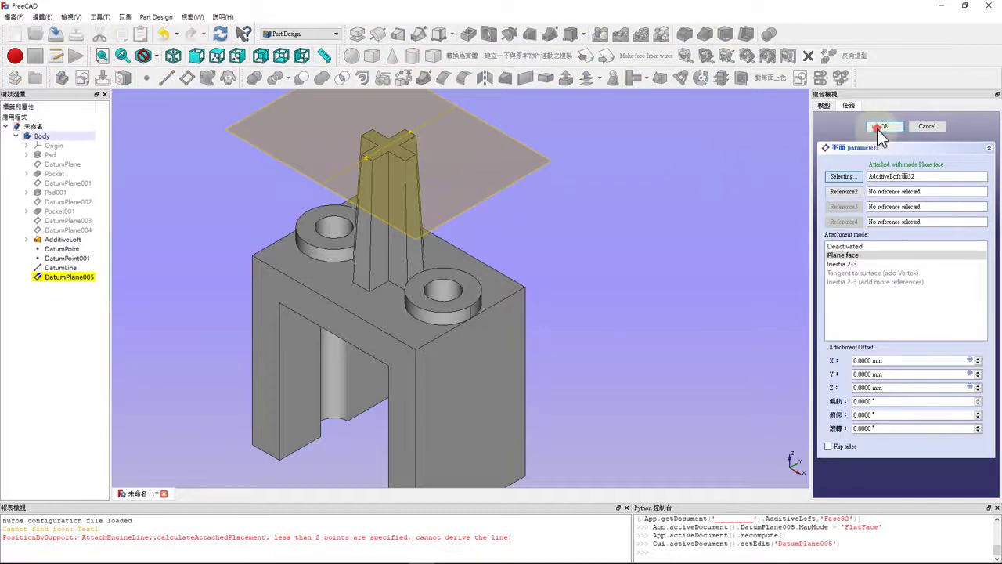
{"action": "left_click", "coordinate": [880, 128]}
{"action": "scroll", "coordinate": [368, 188], "scroll_direction": "up", "scroll_amount": 3}
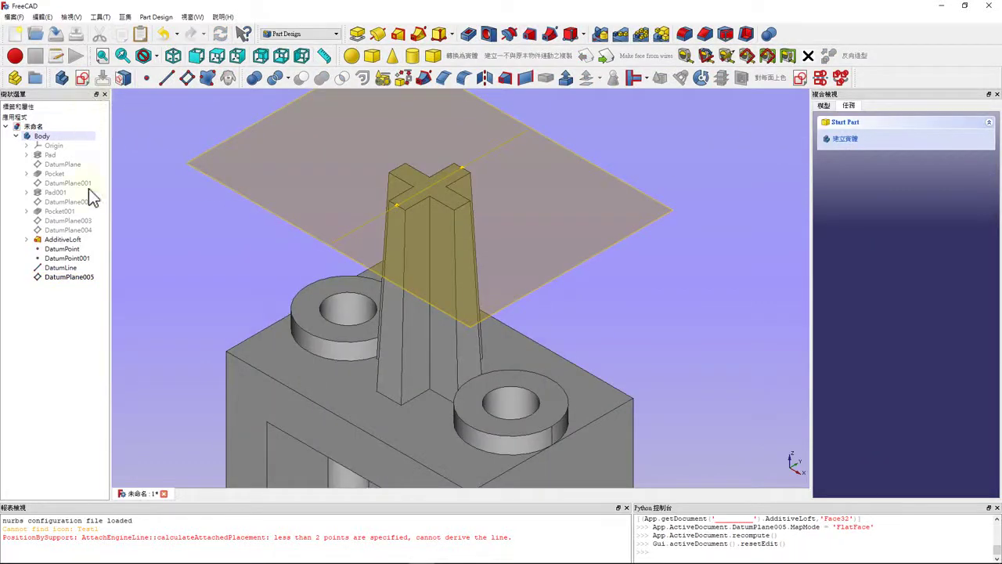
{"action": "left_click", "coordinate": [71, 276]}
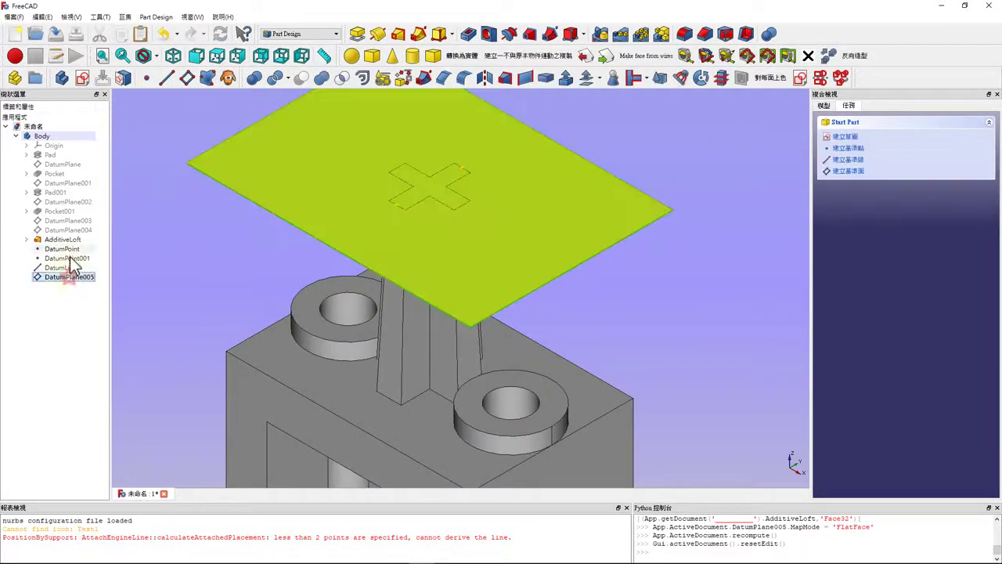
Start Sketch006 on DatumPlane005 and draw a rectangle across the cross top
{"action": "left_click", "coordinate": [83, 79]}
{"action": "scroll", "coordinate": [360, 242], "scroll_direction": "down", "scroll_amount": 5}
{"action": "scroll", "coordinate": [459, 274], "scroll_direction": "up", "scroll_amount": 10}
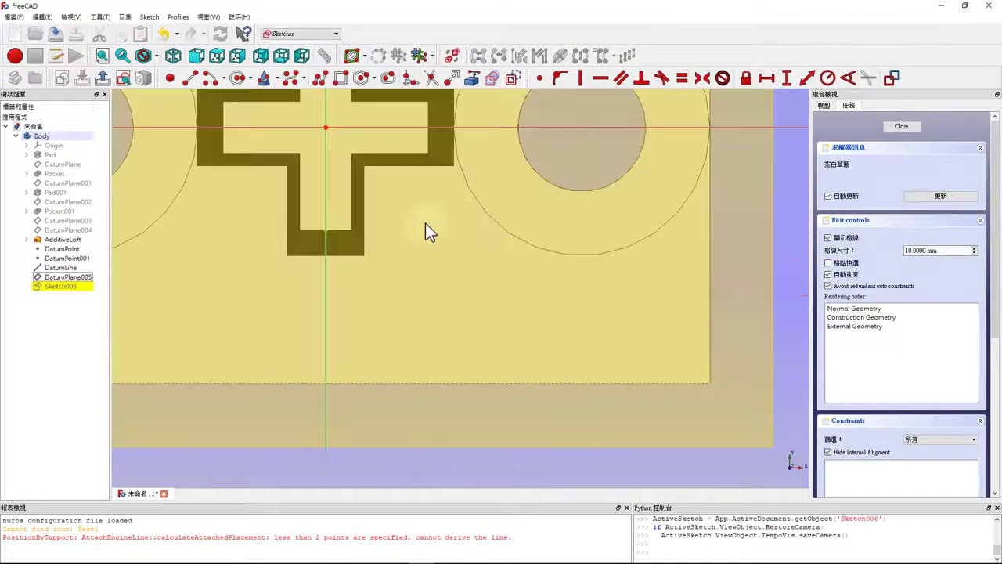
{"action": "scroll", "coordinate": [399, 196], "scroll_direction": "down", "scroll_amount": 3}
{"action": "scroll", "coordinate": [381, 149], "scroll_direction": "up", "scroll_amount": 2}
{"action": "left_click", "coordinate": [342, 79]}
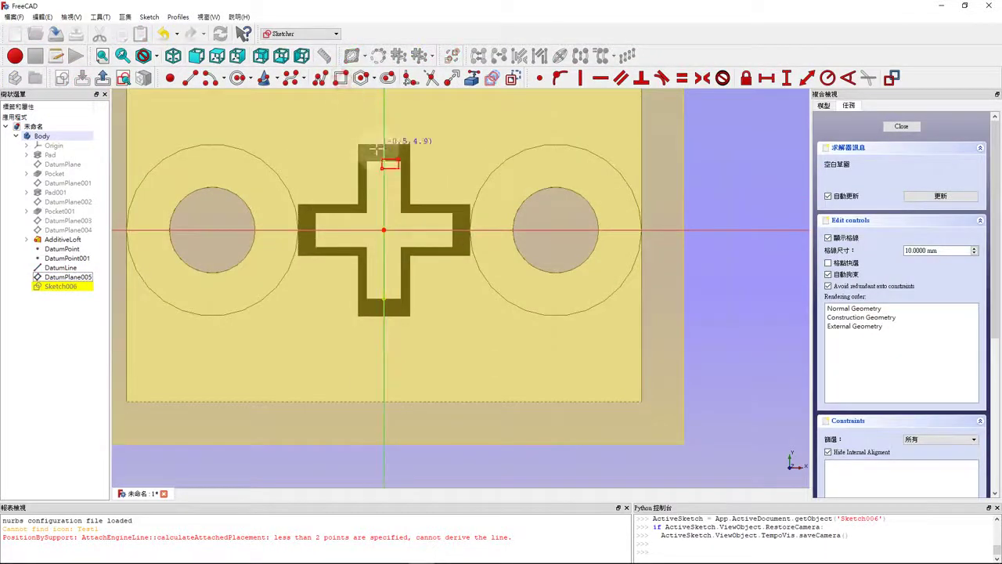
{"action": "left_click", "coordinate": [384, 142]}
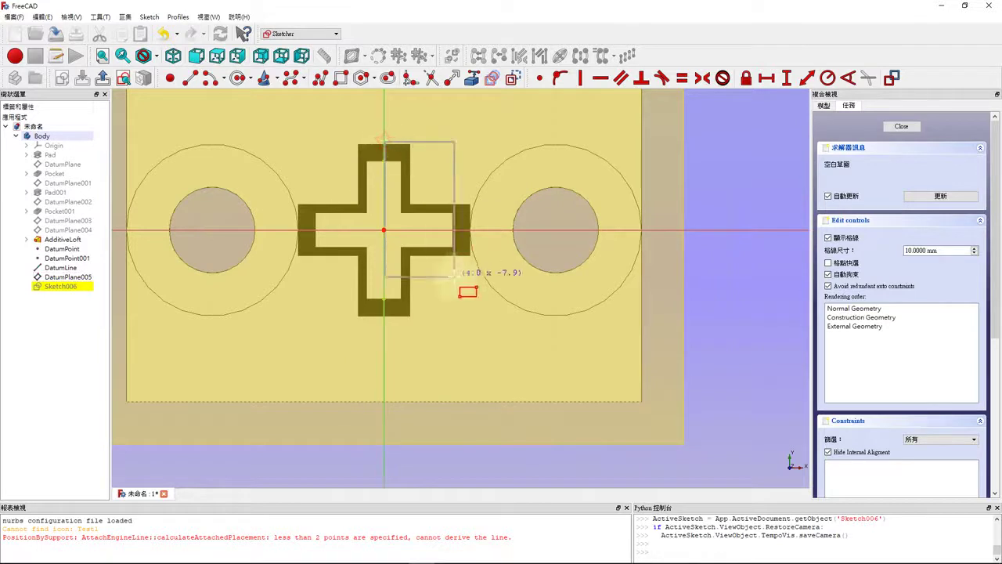
{"action": "left_click", "coordinate": [466, 338]}
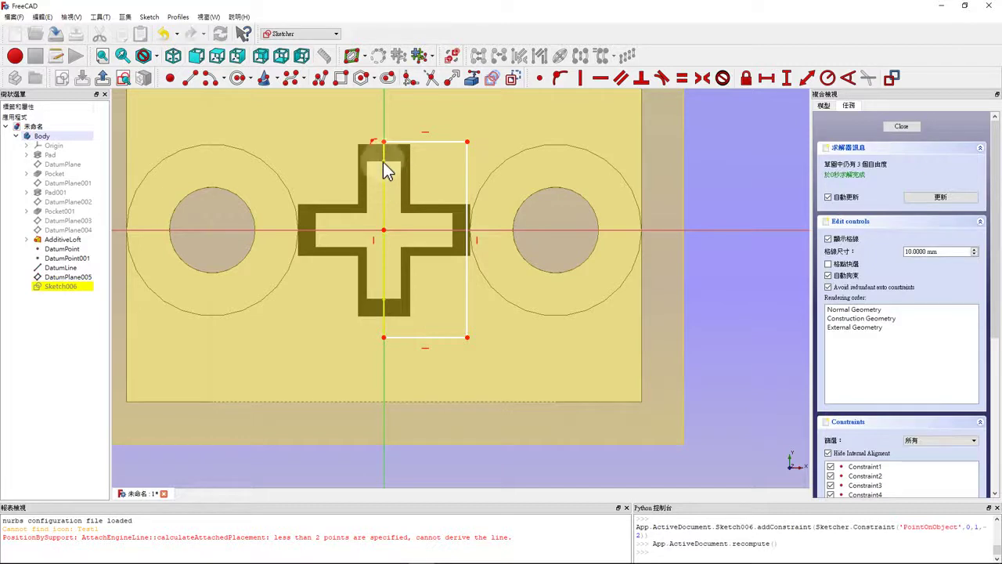
Center the rectangle on the horizontal axis and give its right edge 12 mm length
{"action": "left_click", "coordinate": [384, 148]}
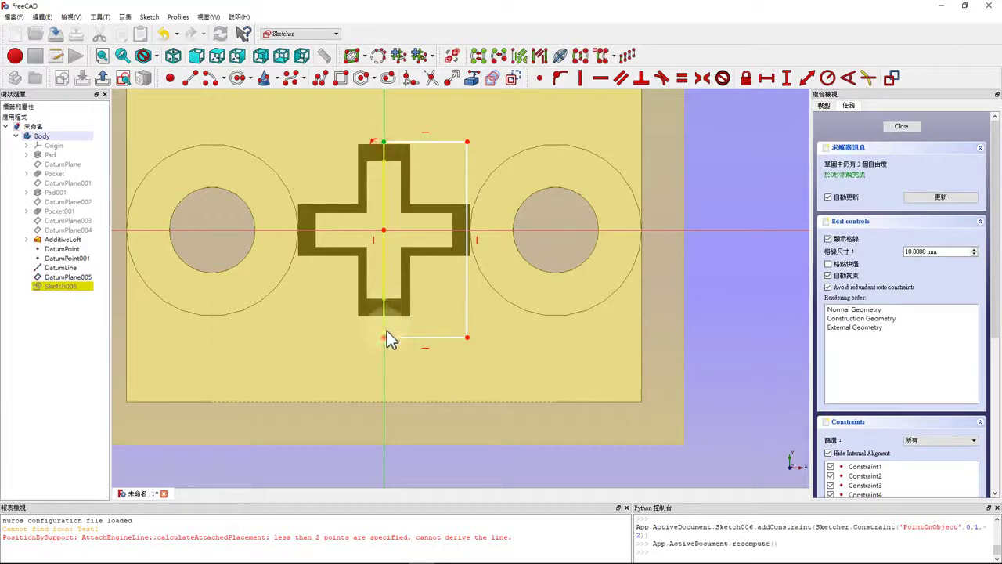
{"action": "left_click", "coordinate": [384, 338]}
{"action": "left_click", "coordinate": [321, 230]}
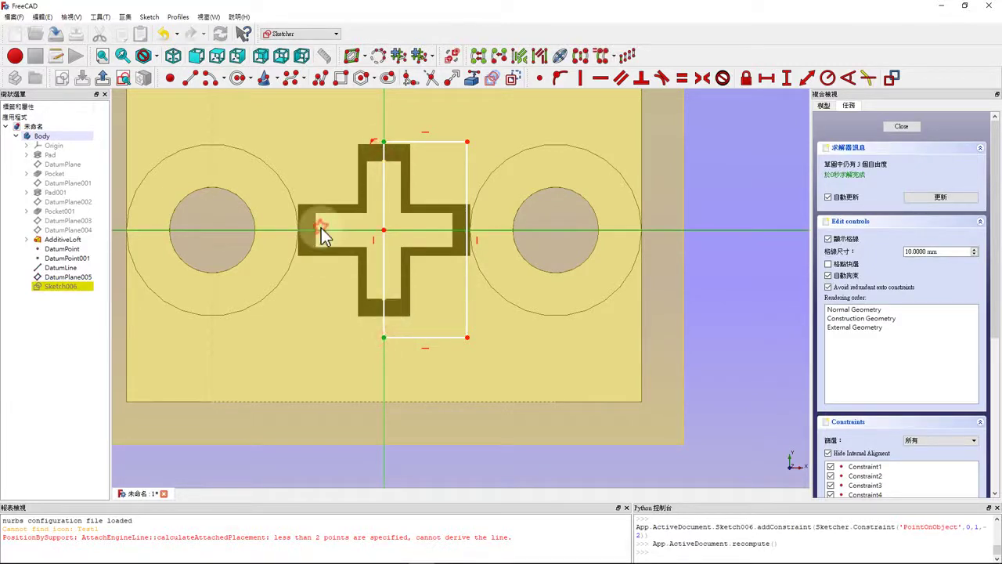
{"action": "left_click", "coordinate": [704, 78]}
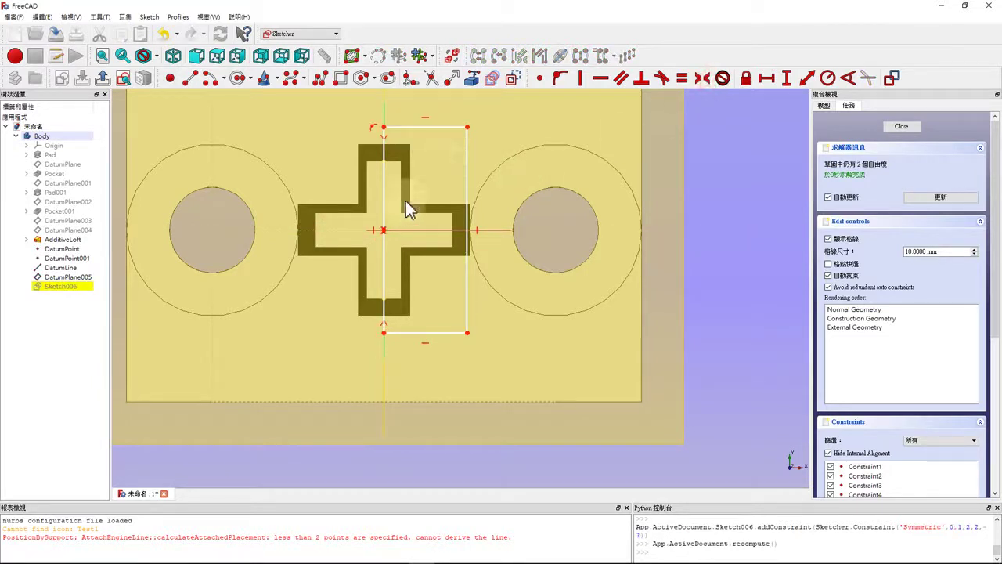
{"action": "left_click", "coordinate": [469, 152]}
{"action": "left_click", "coordinate": [787, 81]}
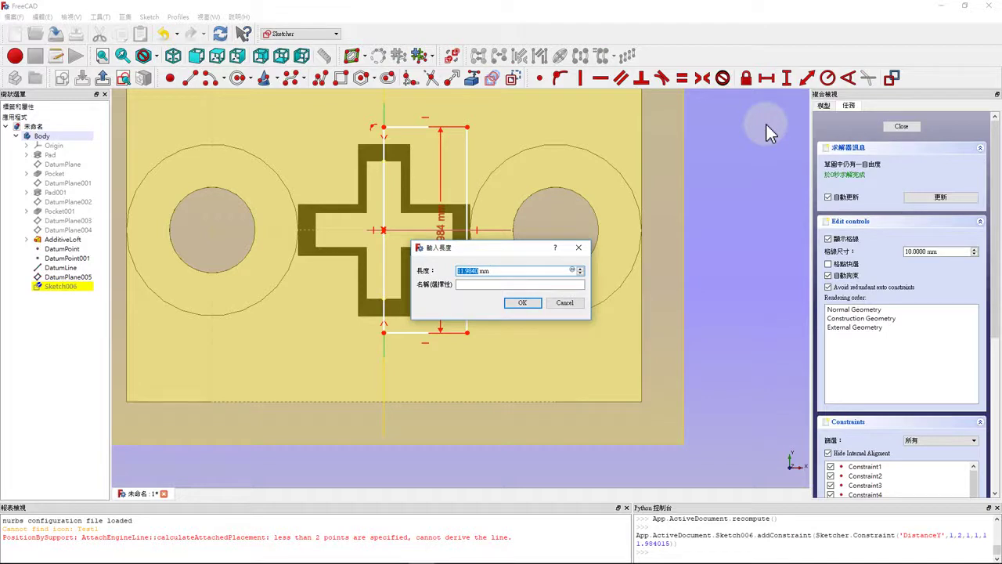
{"action": "key", "text": "Return"}
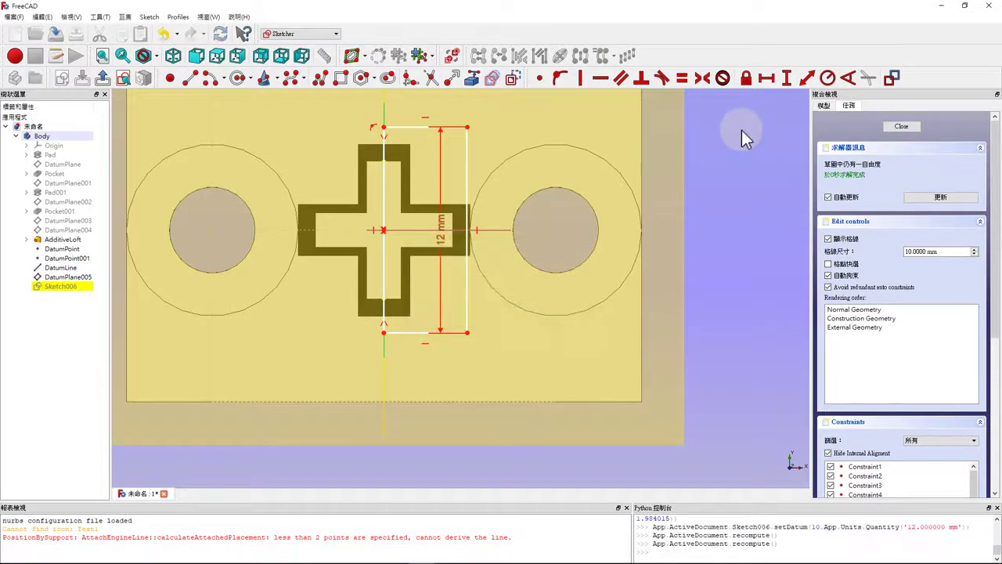
{"action": "left_click_drag", "start_coordinate": [446, 229], "coordinate": [588, 234]}
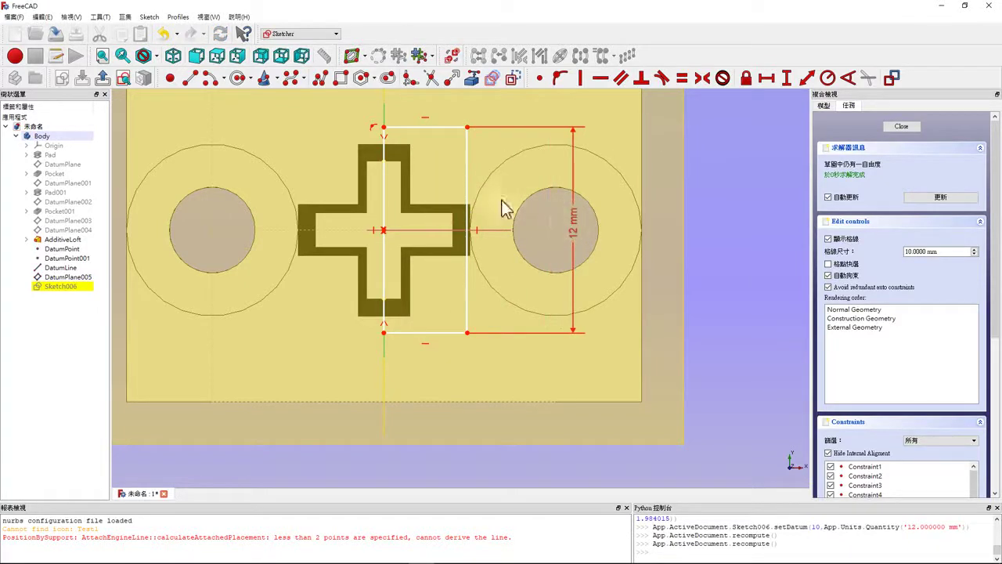
Set the rectangle's top edge to 5 mm wide and close the sketch
{"action": "left_click", "coordinate": [435, 127]}
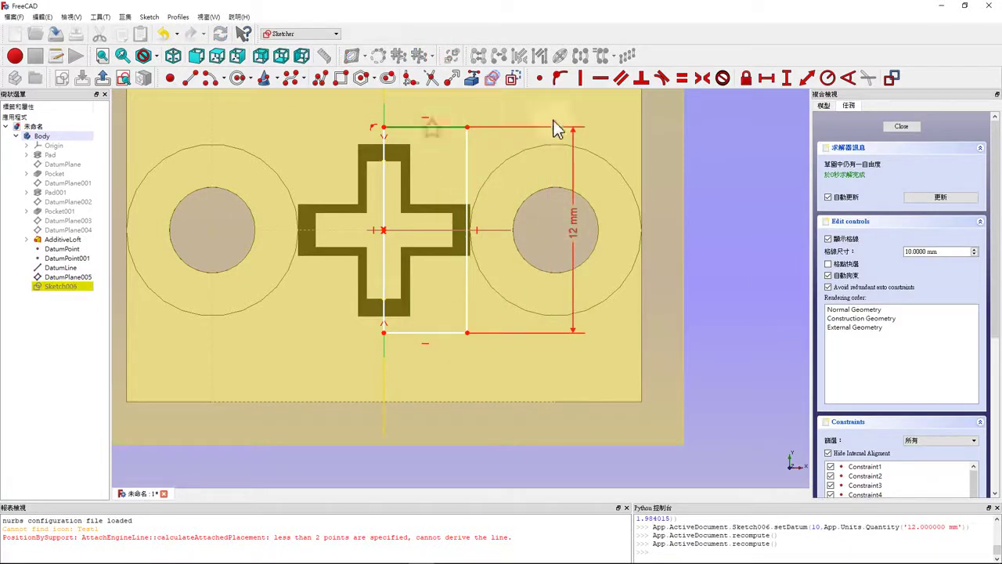
{"action": "left_click", "coordinate": [767, 81]}
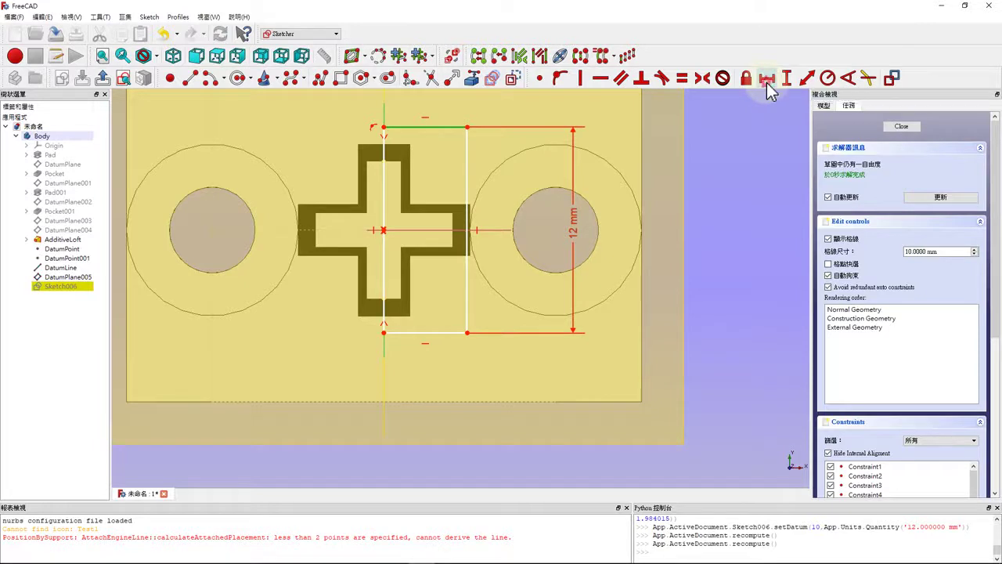
{"action": "type", "text": "5"}
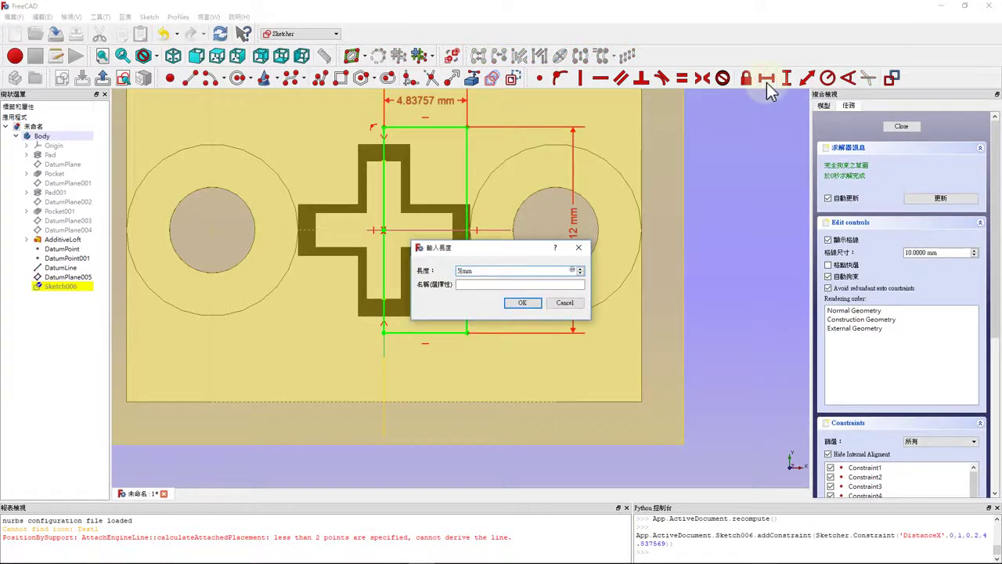
{"action": "key", "text": "Return"}
{"action": "scroll", "coordinate": [389, 266], "scroll_direction": "down", "scroll_amount": 2}
{"action": "scroll", "coordinate": [389, 245], "scroll_direction": "down", "scroll_amount": 1}
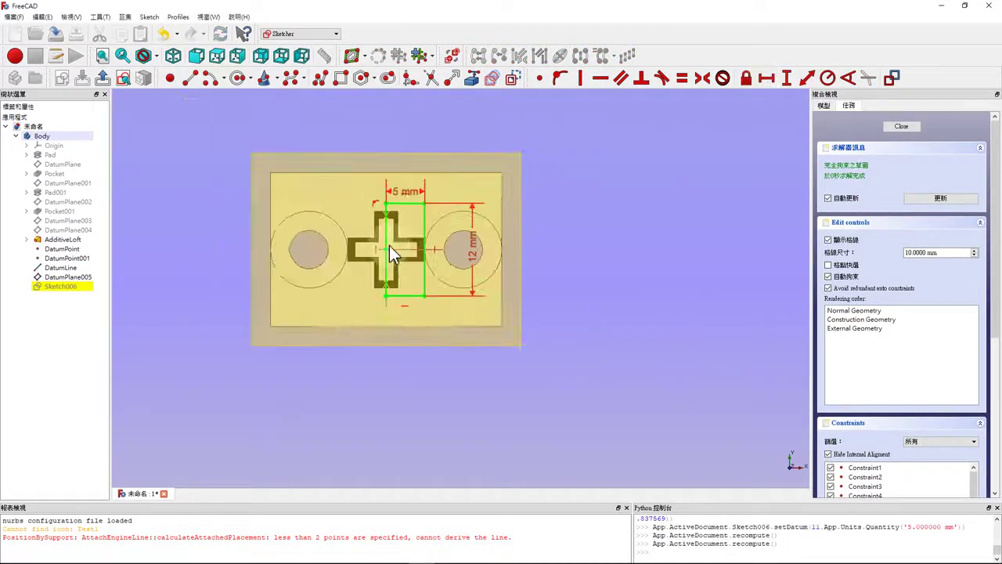
{"action": "scroll", "coordinate": [390, 245], "scroll_direction": "up", "scroll_amount": 1}
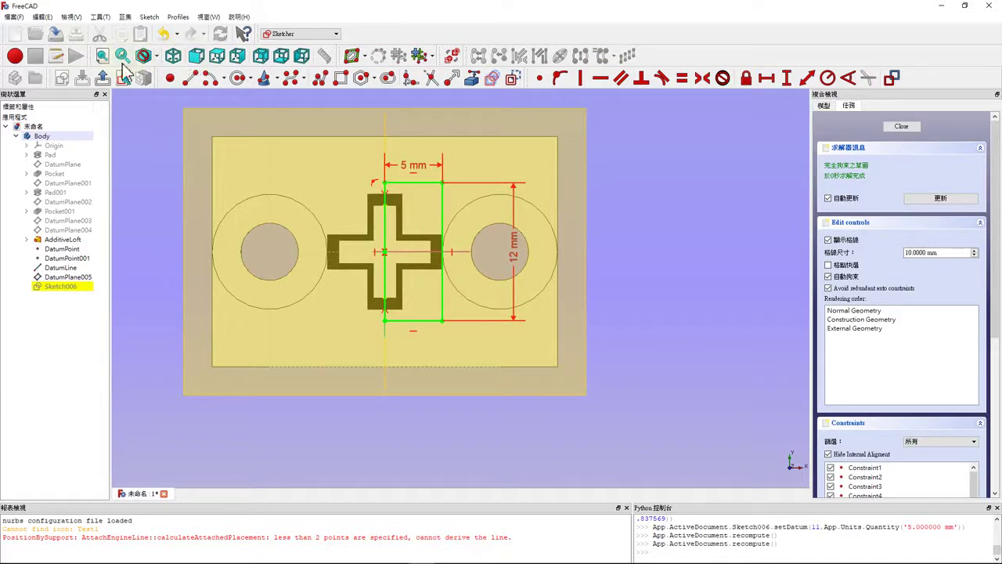
{"action": "left_click", "coordinate": [101, 76]}
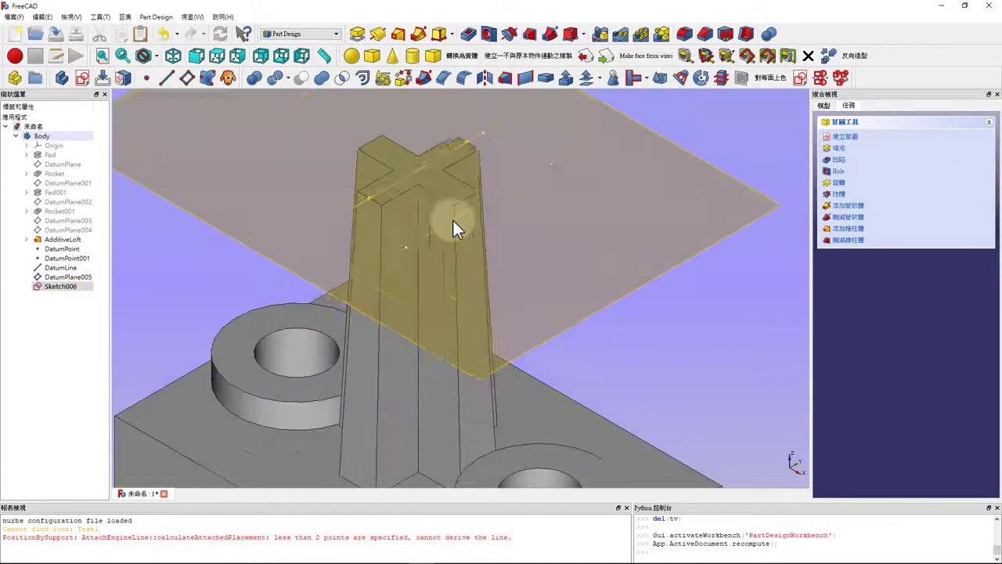
Revolve Sketch006 using DatumLine as the selected axis reference
{"action": "left_click", "coordinate": [66, 289]}
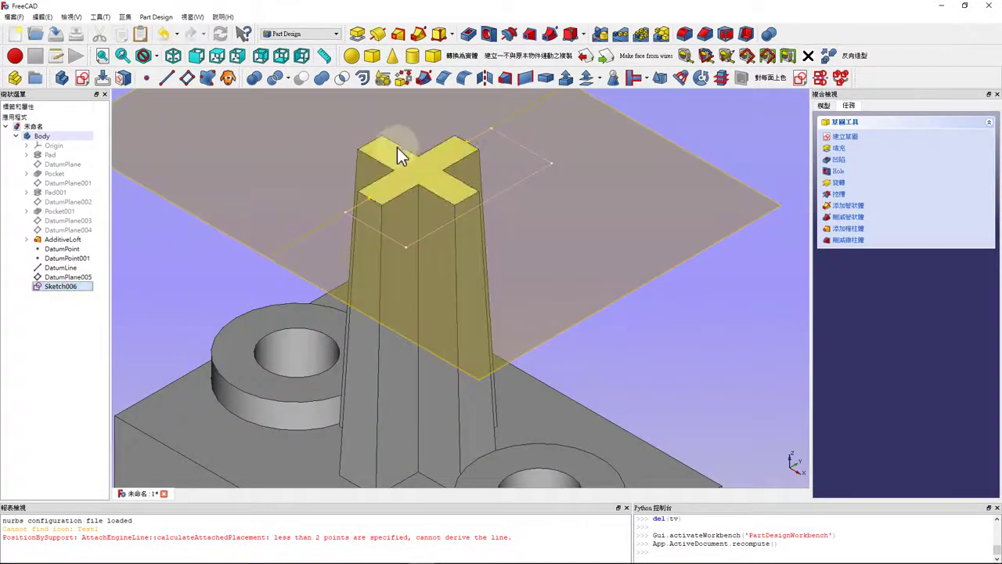
{"action": "left_click", "coordinate": [376, 37]}
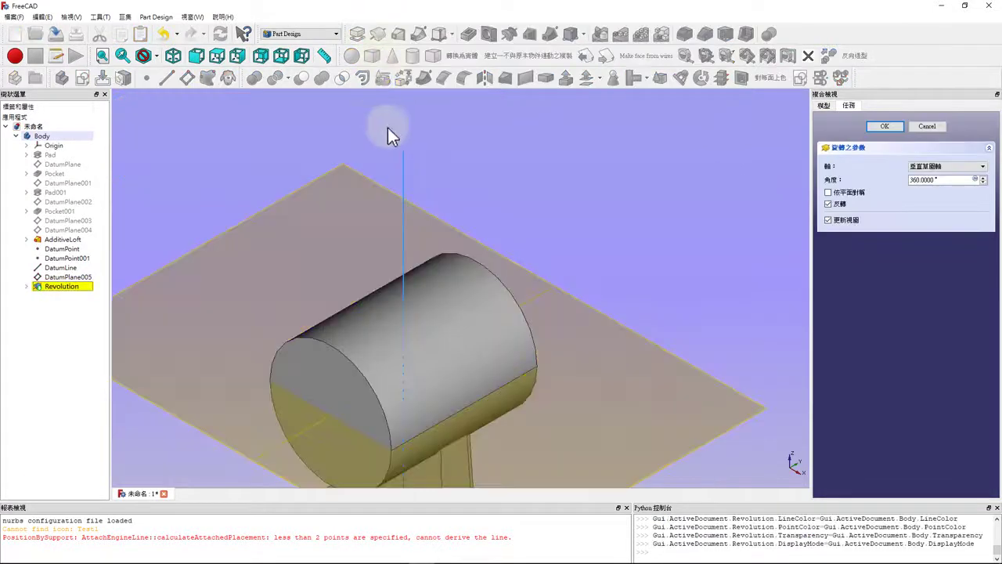
{"action": "left_click", "coordinate": [936, 166]}
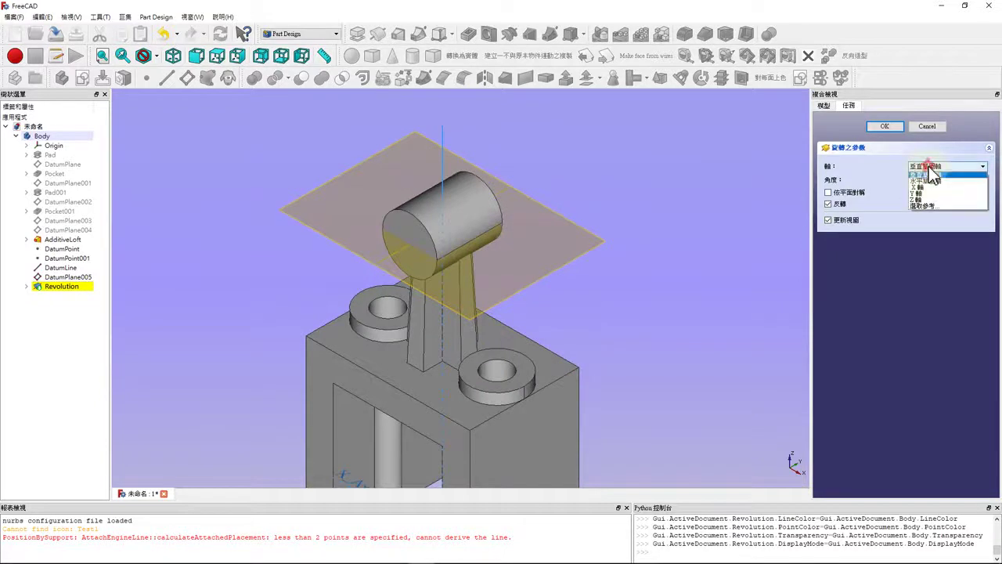
{"action": "left_click", "coordinate": [930, 206]}
{"action": "scroll", "coordinate": [405, 235], "scroll_direction": "up", "scroll_amount": 5}
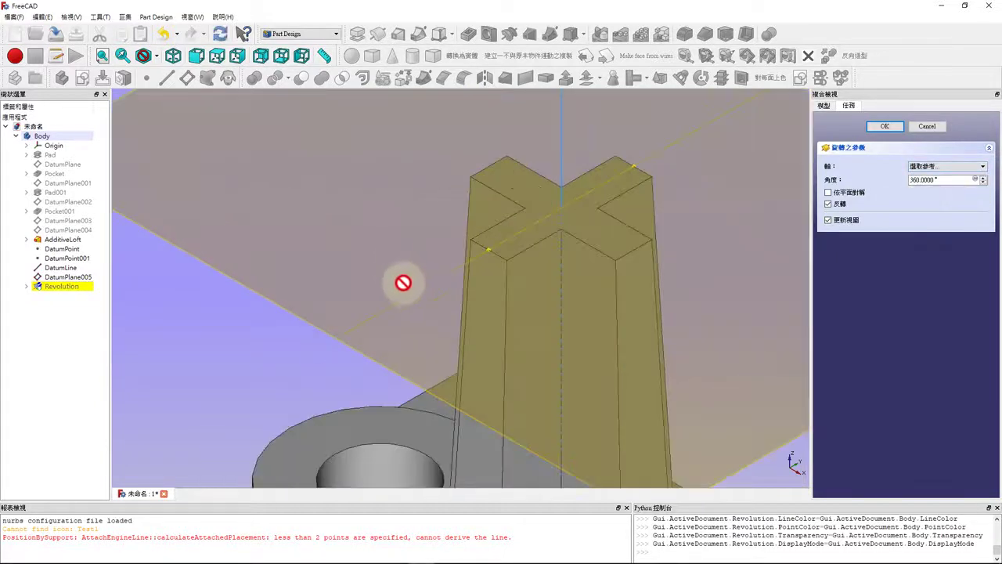
{"action": "scroll", "coordinate": [407, 290], "scroll_direction": "up", "scroll_amount": 3}
{"action": "left_click", "coordinate": [412, 296]}
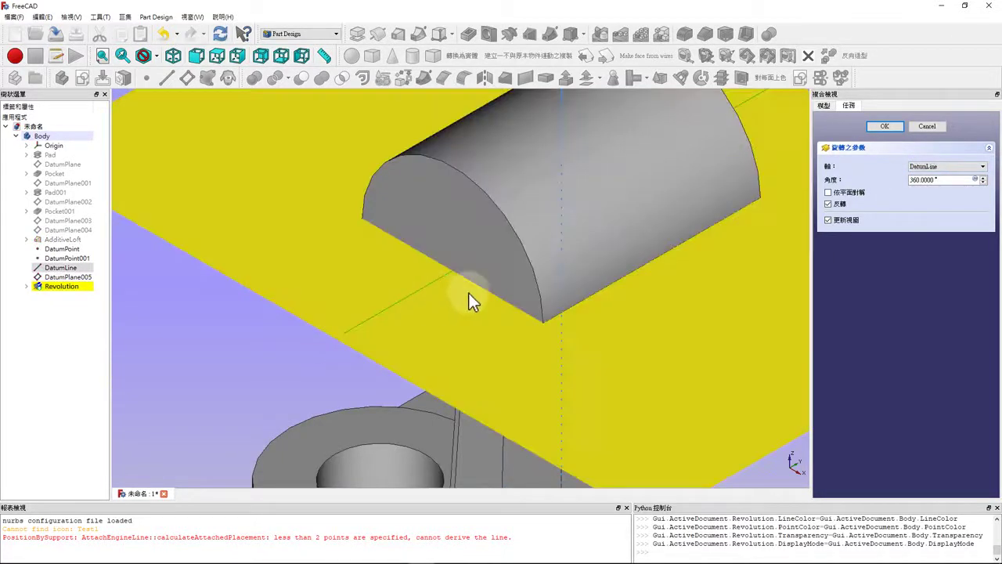
{"action": "left_click", "coordinate": [894, 128]}
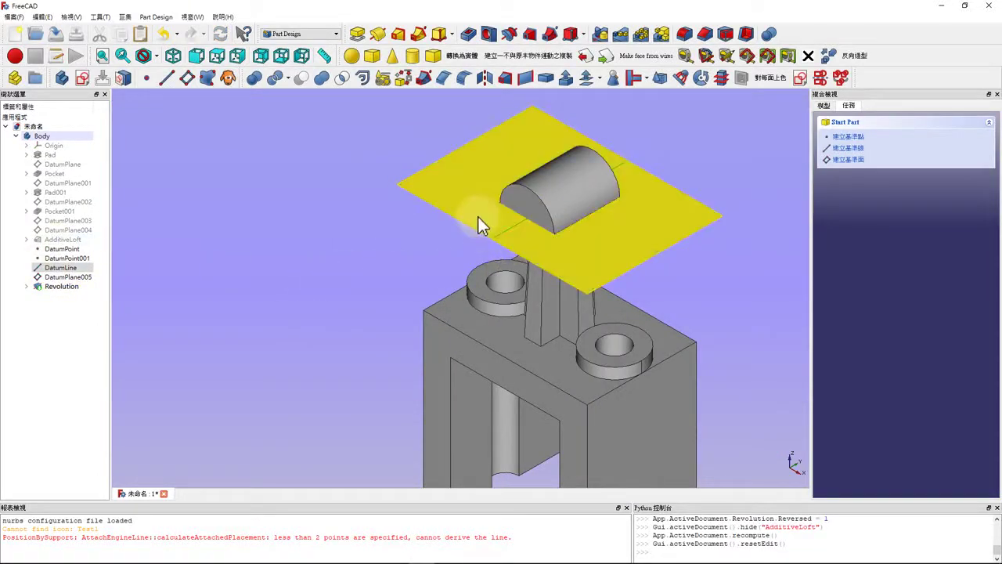
Create Sketch007 on DatumPlane005 and draw a rectangle starting on the vertical axis
{"action": "left_click", "coordinate": [477, 216]}
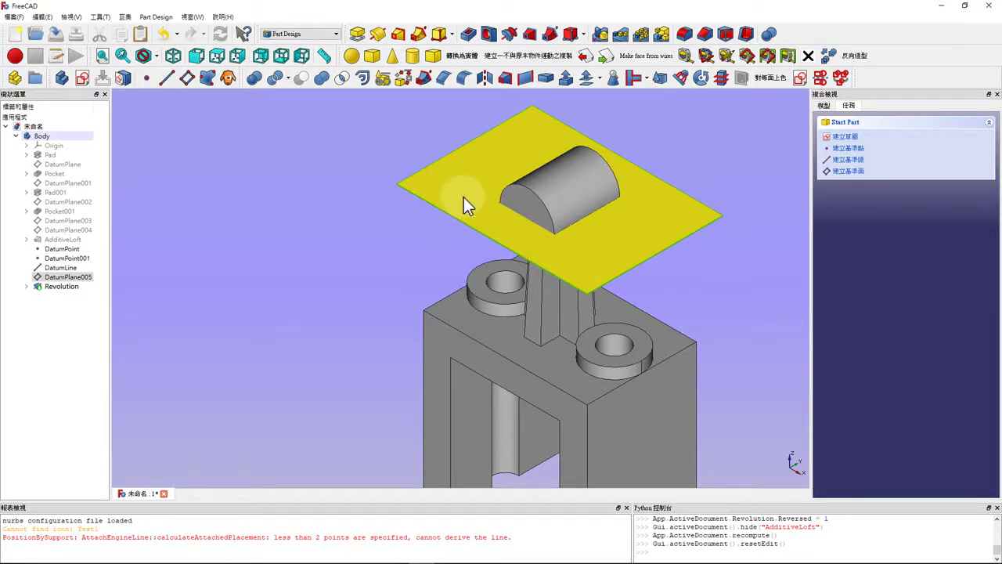
{"action": "left_click", "coordinate": [82, 78]}
{"action": "scroll", "coordinate": [423, 239], "scroll_direction": "up", "scroll_amount": 6}
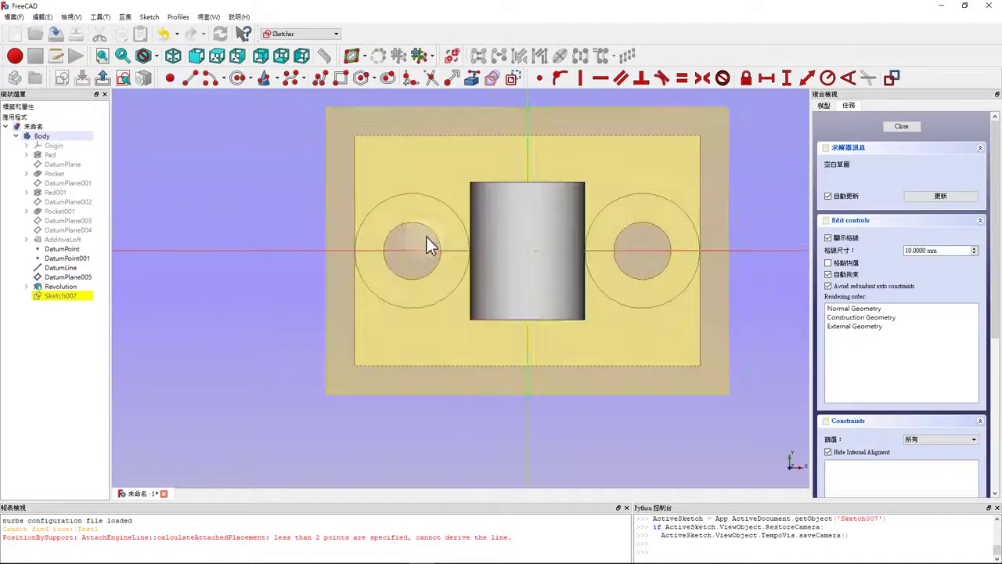
{"action": "left_click", "coordinate": [341, 77]}
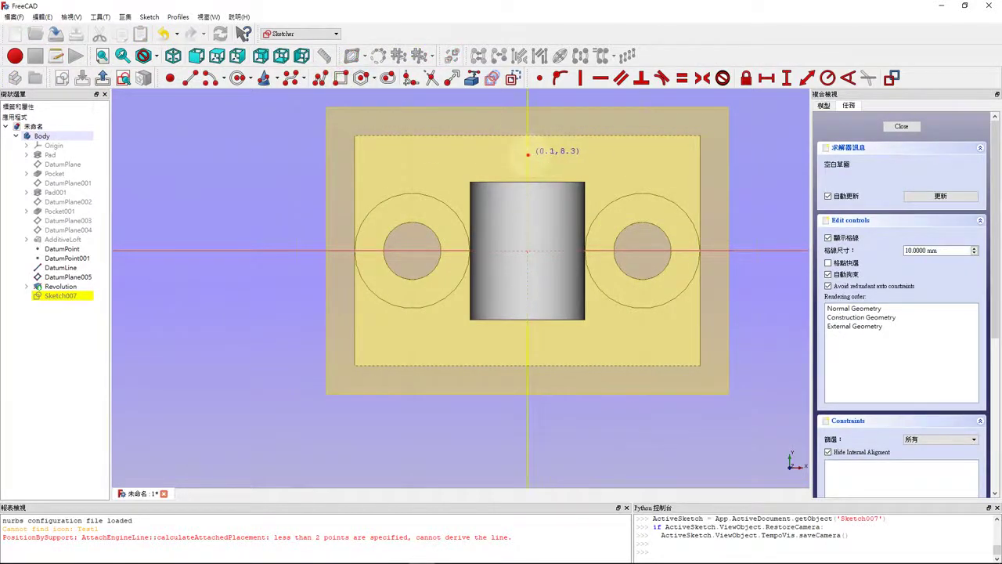
{"action": "left_click", "coordinate": [529, 155]}
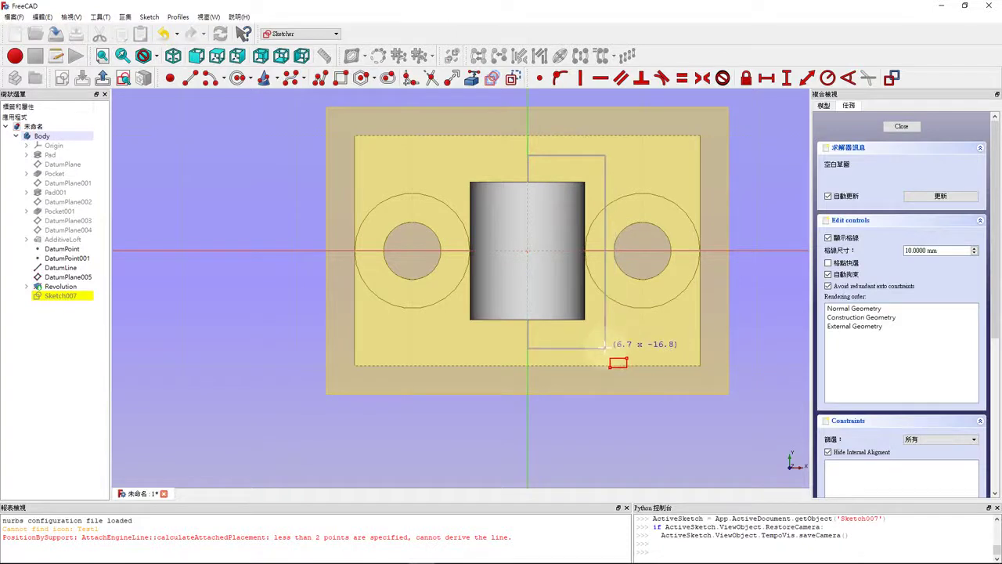
{"action": "left_click", "coordinate": [604, 348]}
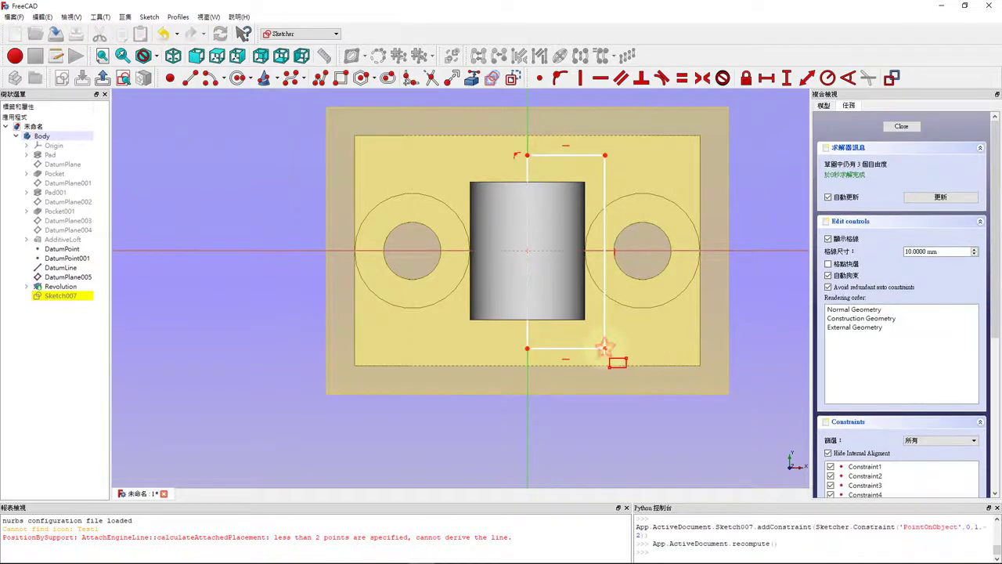
Select the rectangle's right edge, reopen Sketch007, and view it from the top
{"action": "left_click", "coordinate": [605, 239]}
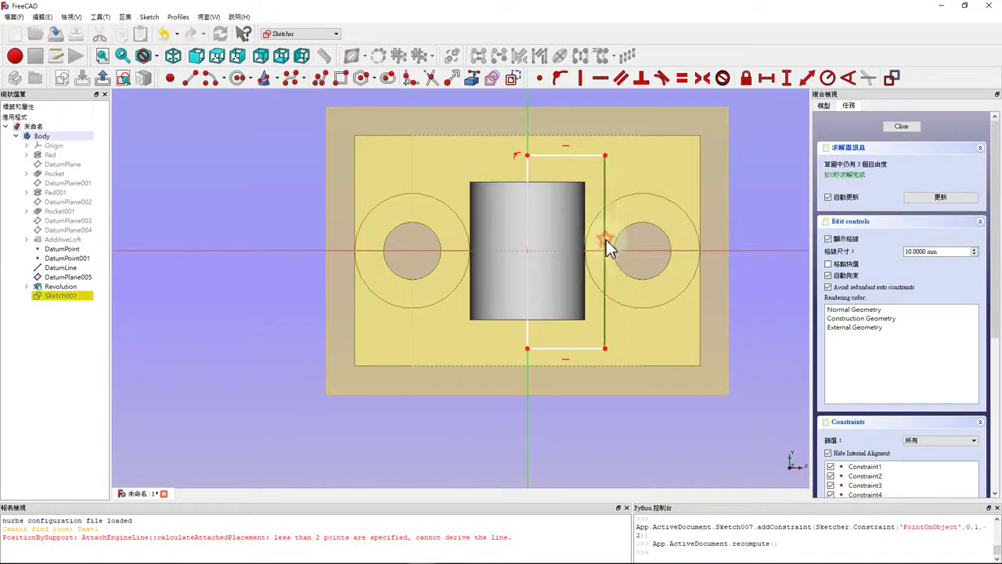
{"action": "left_click", "coordinate": [786, 79]}
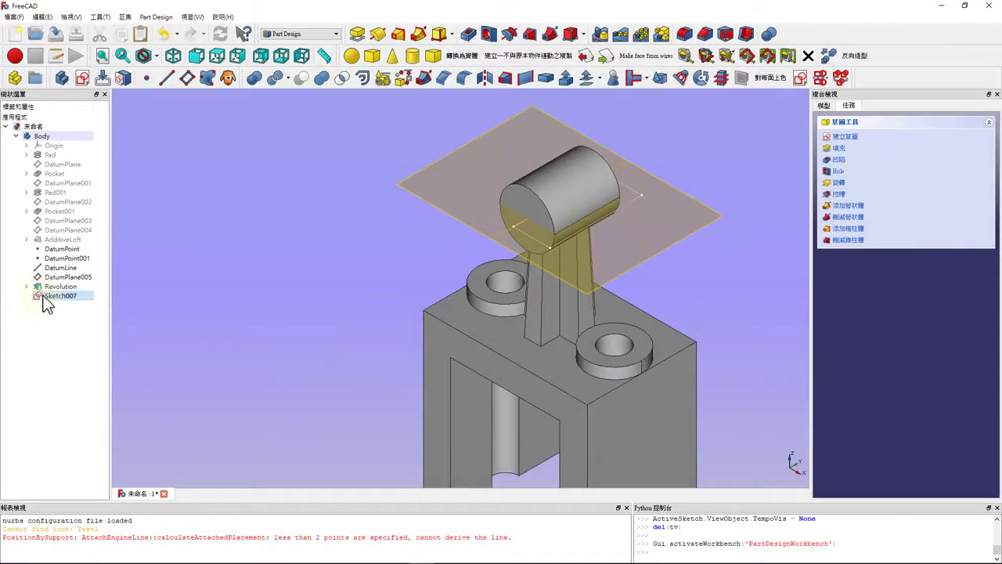
{"action": "double_click", "coordinate": [43, 296]}
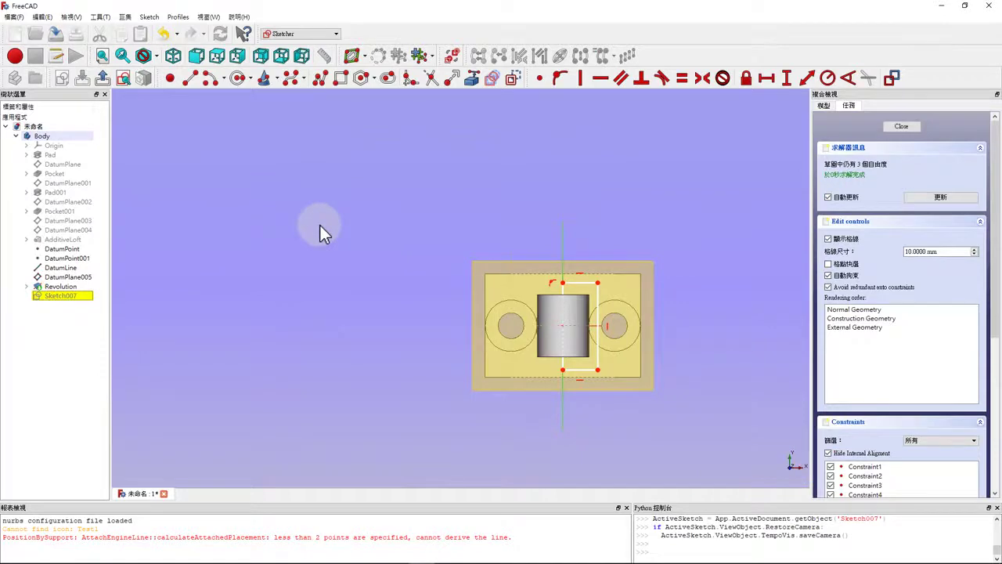
{"action": "key", "text": "0"}
{"action": "key", "text": "1"}
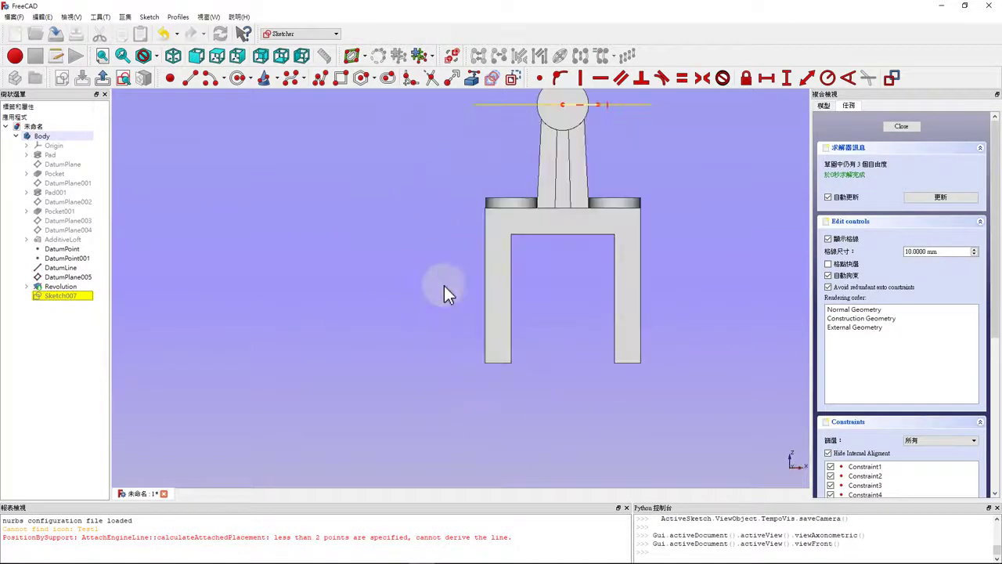
{"action": "key", "text": "2"}
{"action": "scroll", "coordinate": [611, 383], "scroll_direction": "up", "scroll_amount": 5}
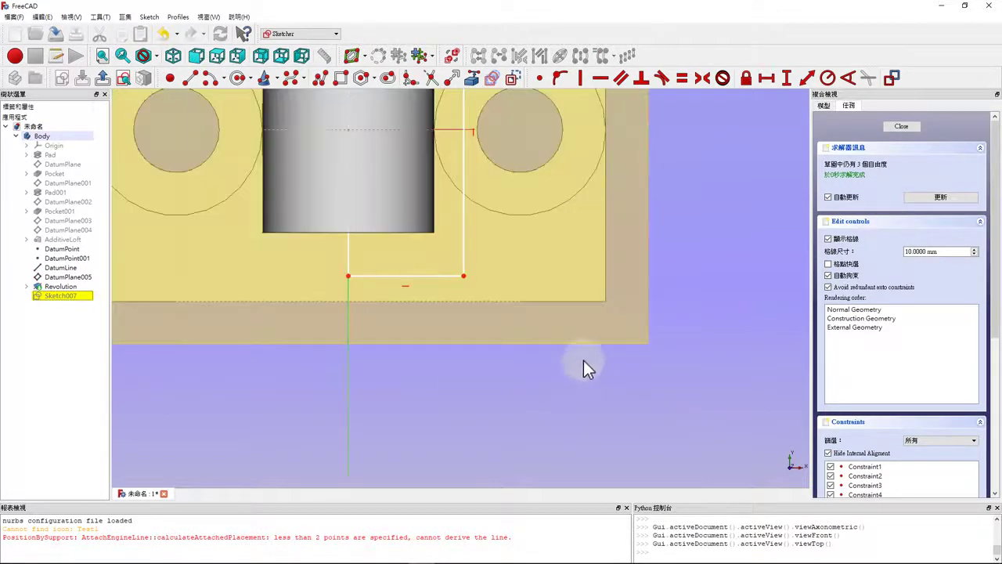
{"action": "scroll", "coordinate": [564, 329], "scroll_direction": "down", "scroll_amount": 3}
{"action": "scroll", "coordinate": [548, 305], "scroll_direction": "up", "scroll_amount": 1}
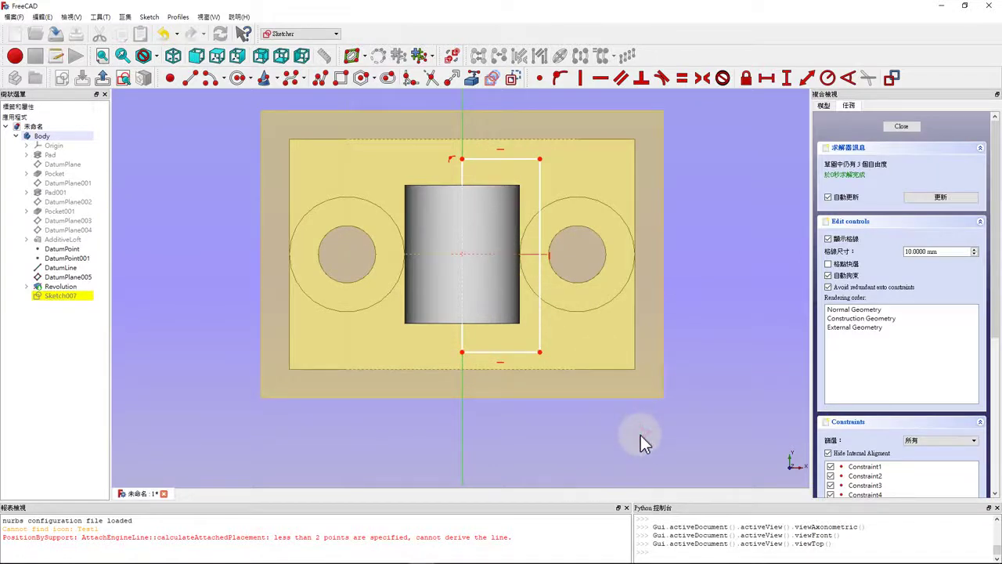
Make the rectangle's right corners symmetric about the horizontal axis
{"action": "left_click", "coordinate": [102, 56]}
{"action": "scroll", "coordinate": [473, 321], "scroll_direction": "up", "scroll_amount": 3}
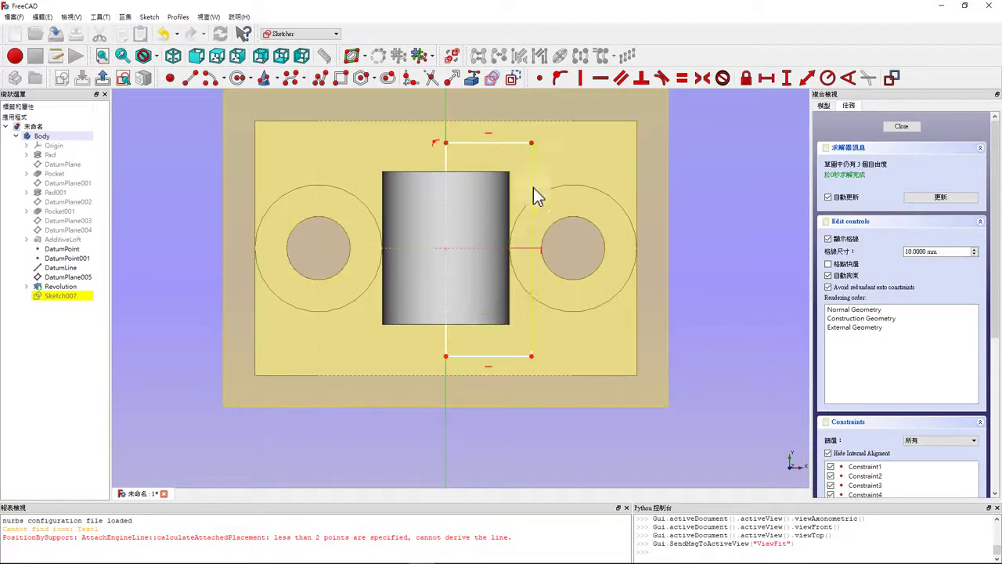
{"action": "left_click", "coordinate": [529, 143]}
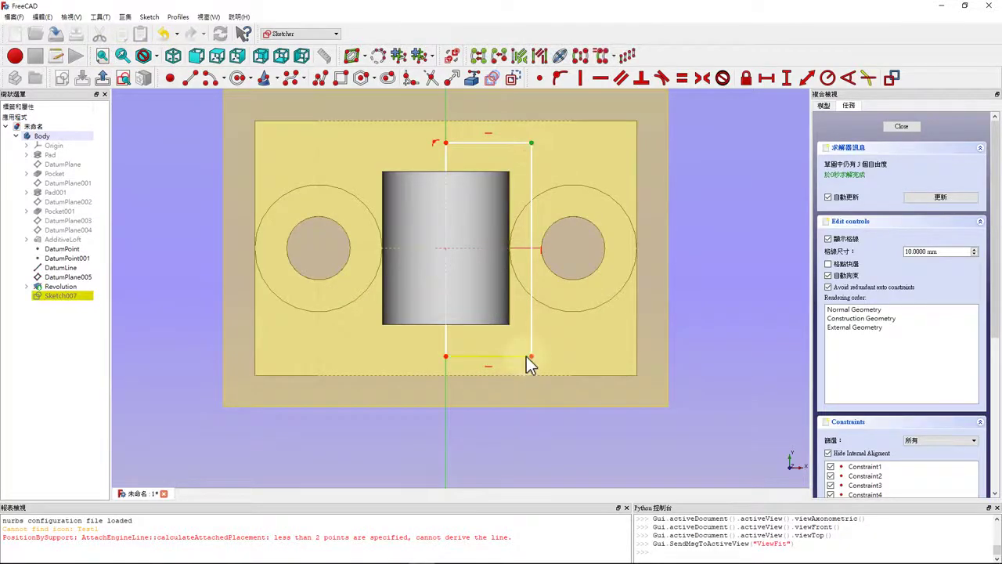
{"action": "left_click", "coordinate": [531, 357]}
{"action": "left_click", "coordinate": [528, 249]}
{"action": "left_click", "coordinate": [701, 83]}
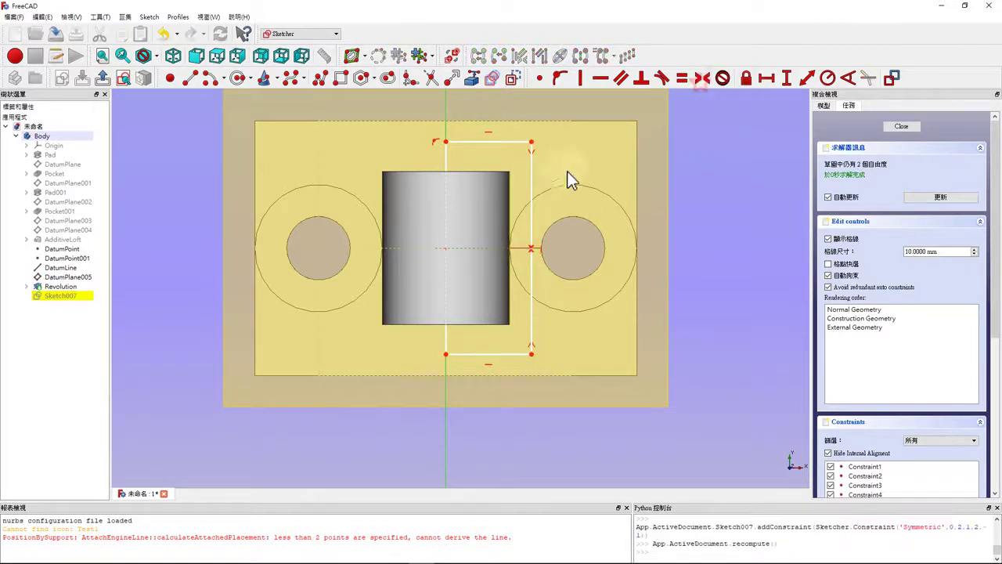
Dimension the rectangle's right edge 12 mm tall and its top line 2 mm wide
{"action": "left_click", "coordinate": [532, 191]}
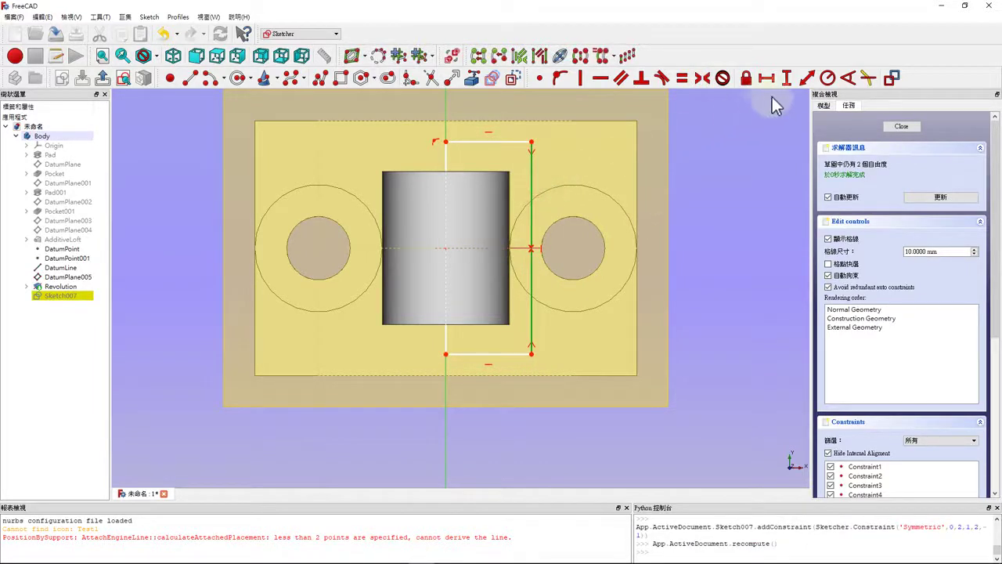
{"action": "left_click", "coordinate": [787, 78]}
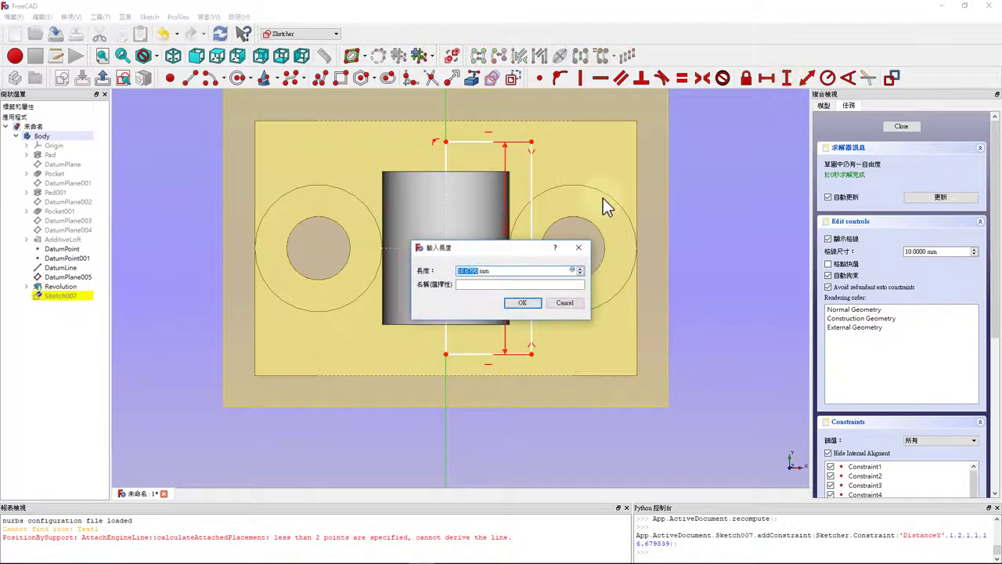
{"action": "type", "text": "12"}
{"action": "key", "text": "Return"}
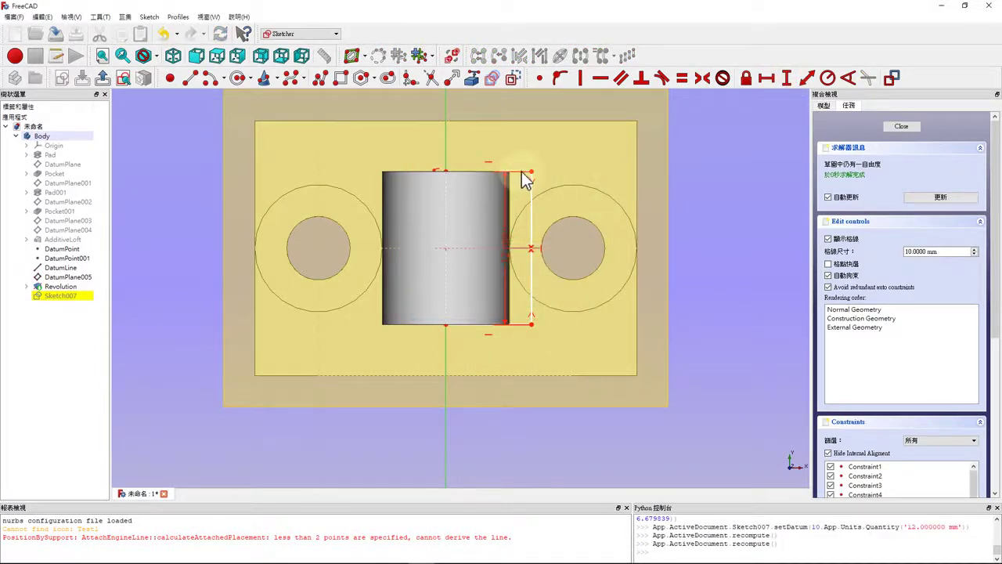
{"action": "mouse_move", "coordinate": [509, 258]}
{"action": "left_mouse_down"}
{"action": "mouse_move", "coordinate": [577, 262]}
{"action": "mouse_move", "coordinate": [605, 249]}
{"action": "left_mouse_up"}
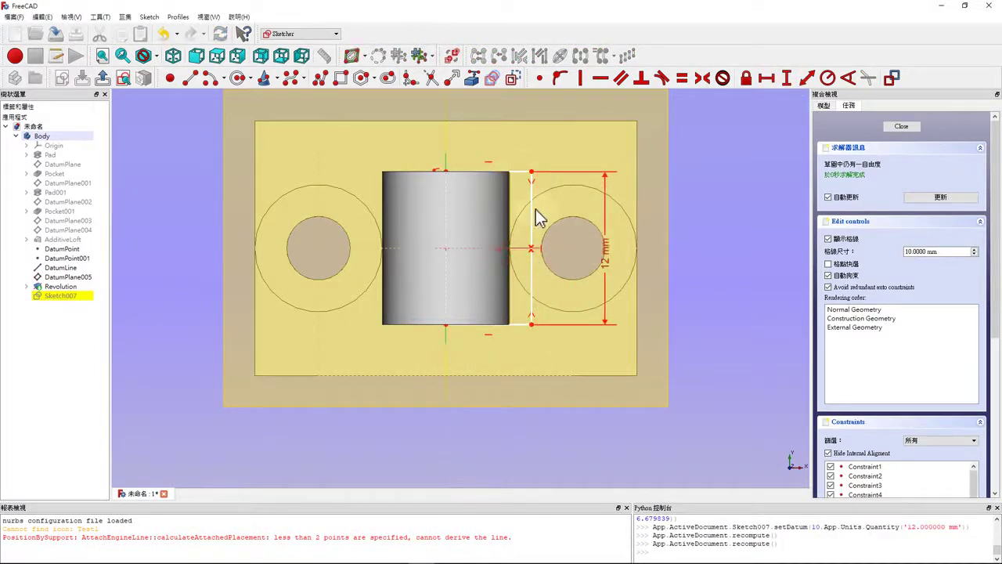
{"action": "left_click", "coordinate": [523, 171]}
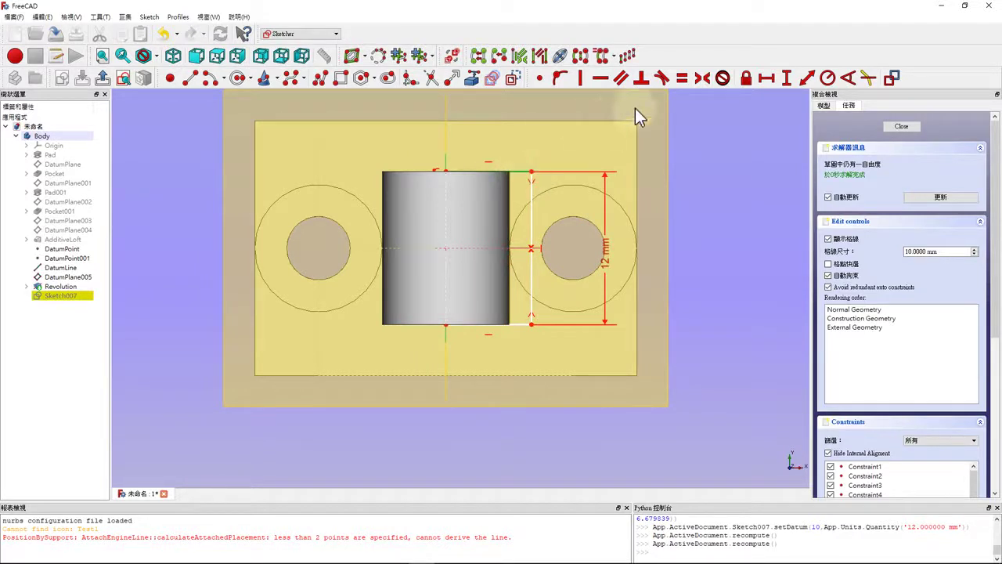
{"action": "left_click", "coordinate": [766, 77]}
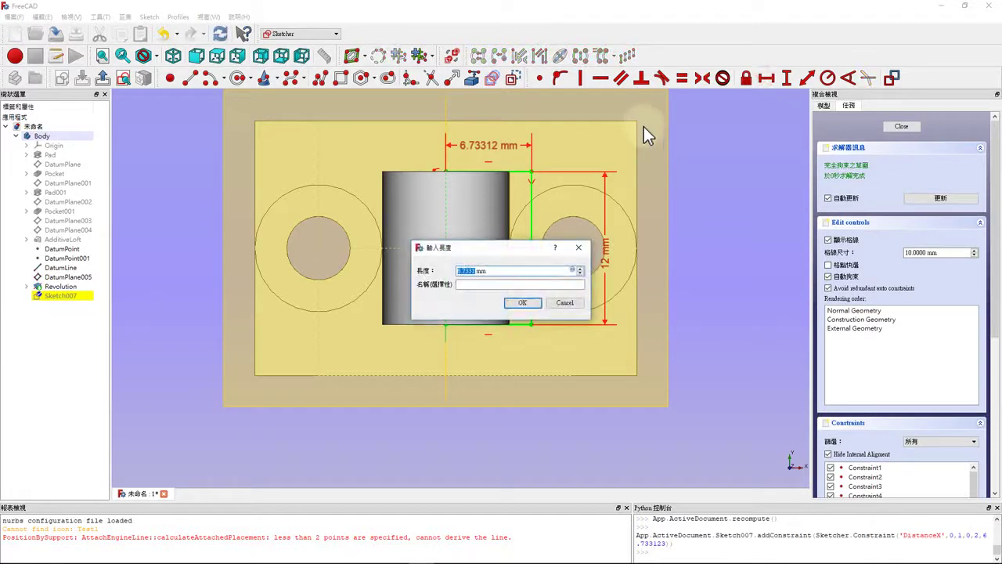
{"action": "type", "text": "2"}
{"action": "key", "text": "Return"}
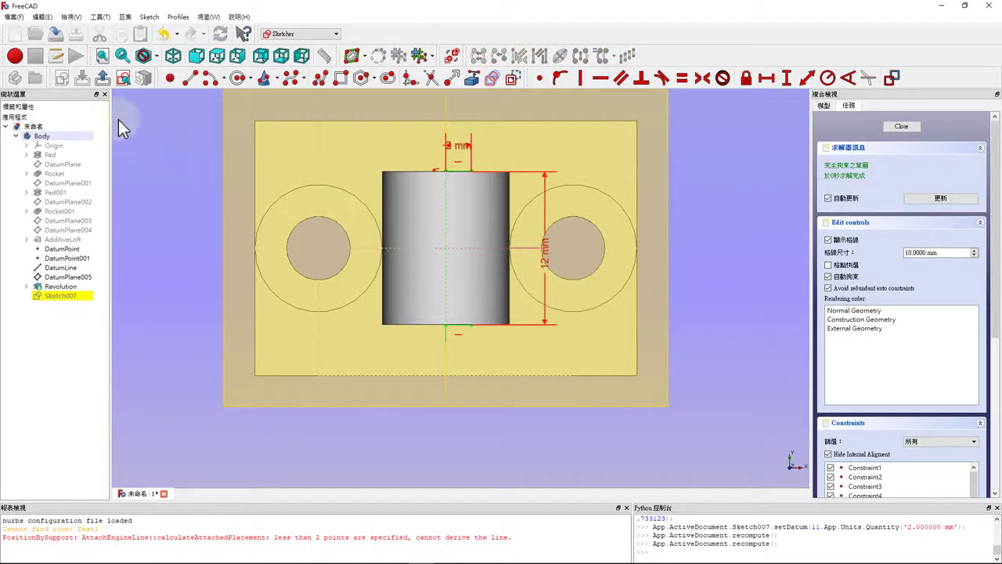
Close Sketch007 and groove it 360° around the DatumLine as the reference axis
{"action": "left_click", "coordinate": [104, 79]}
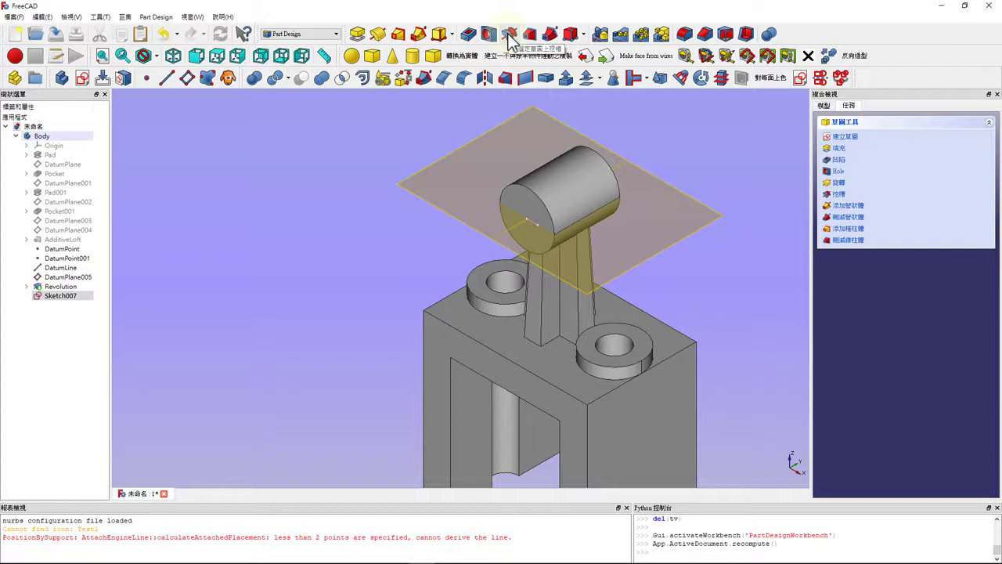
{"action": "left_click", "coordinate": [508, 36]}
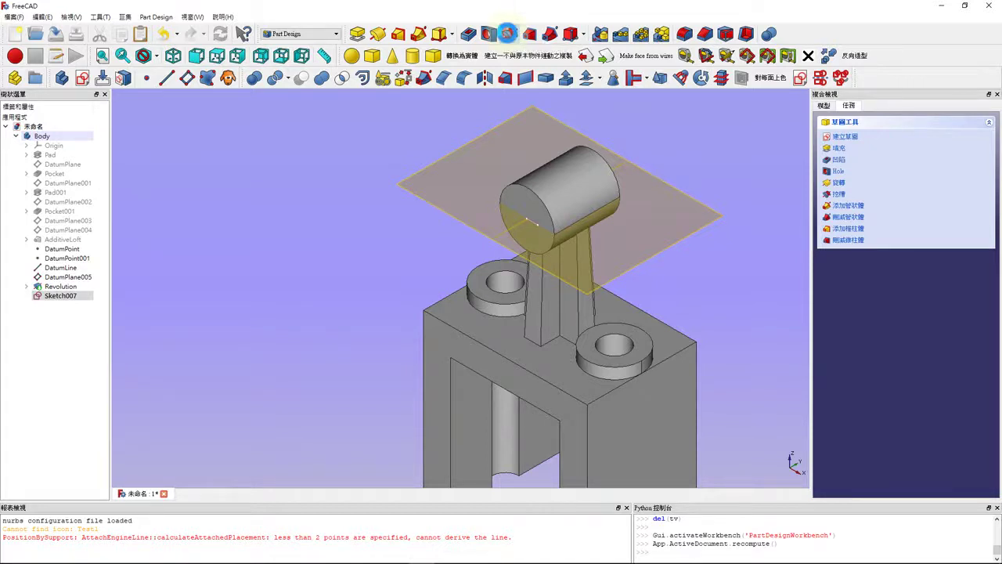
{"action": "left_click", "coordinate": [939, 166]}
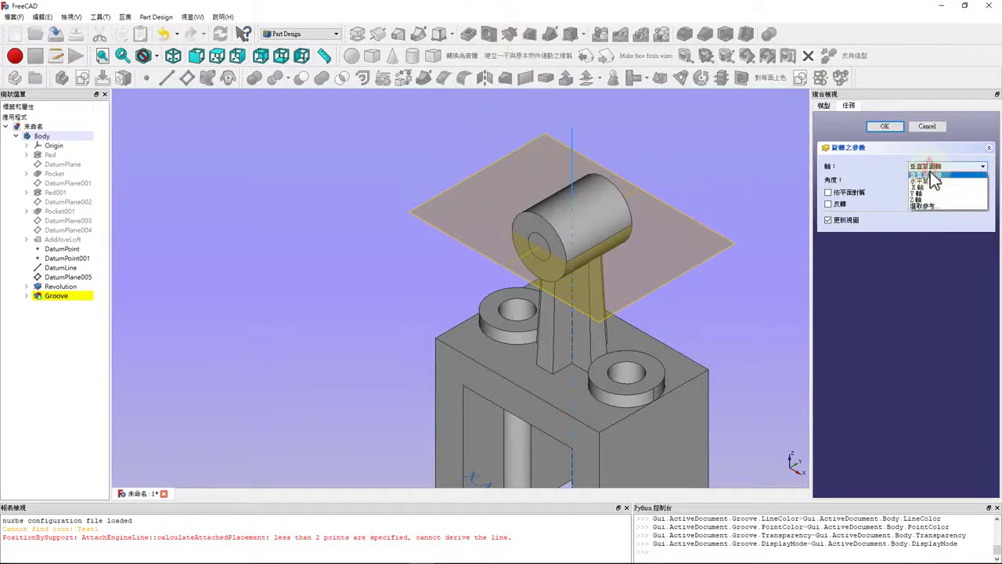
{"action": "left_click", "coordinate": [933, 207]}
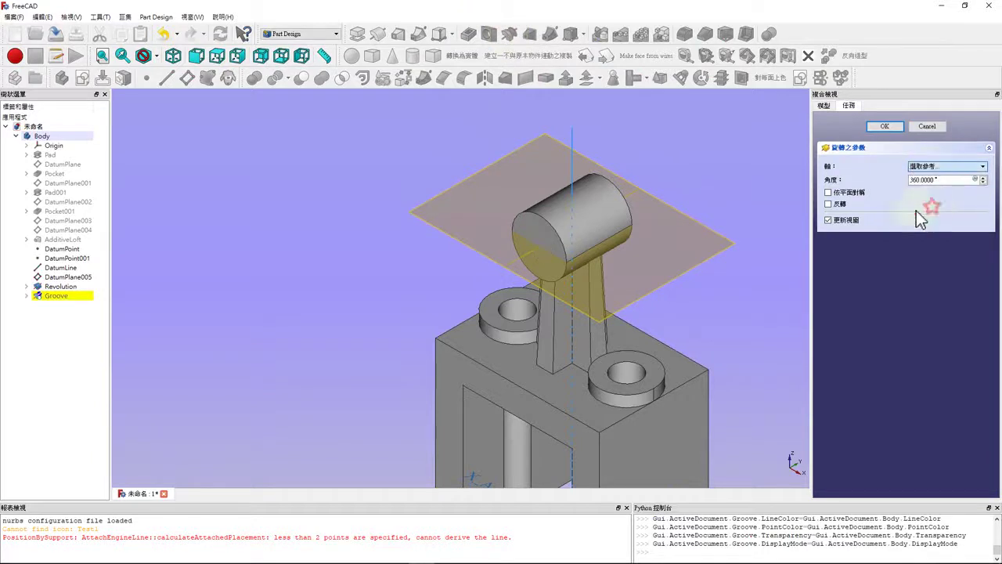
{"action": "left_click", "coordinate": [530, 258]}
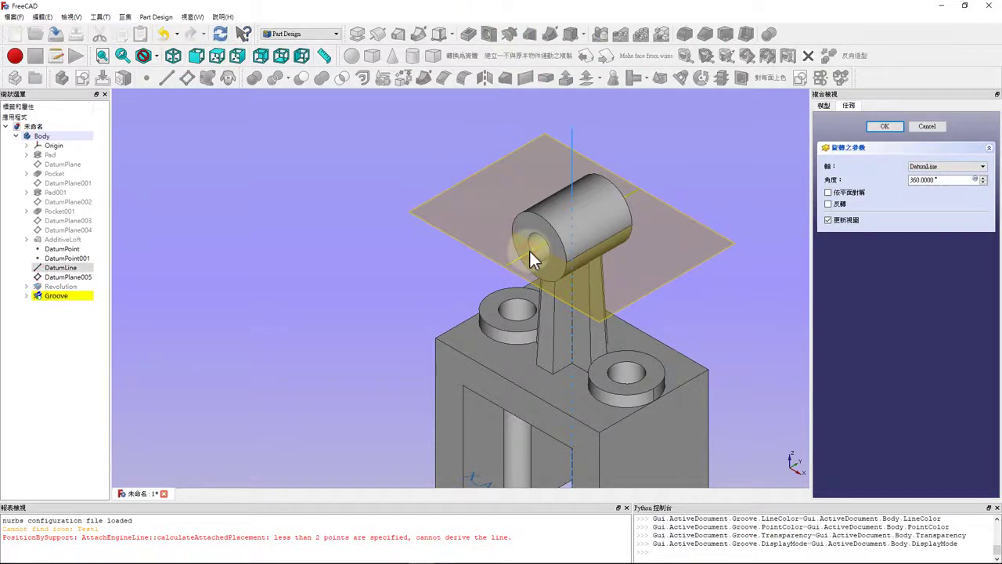
{"action": "left_click", "coordinate": [891, 125]}
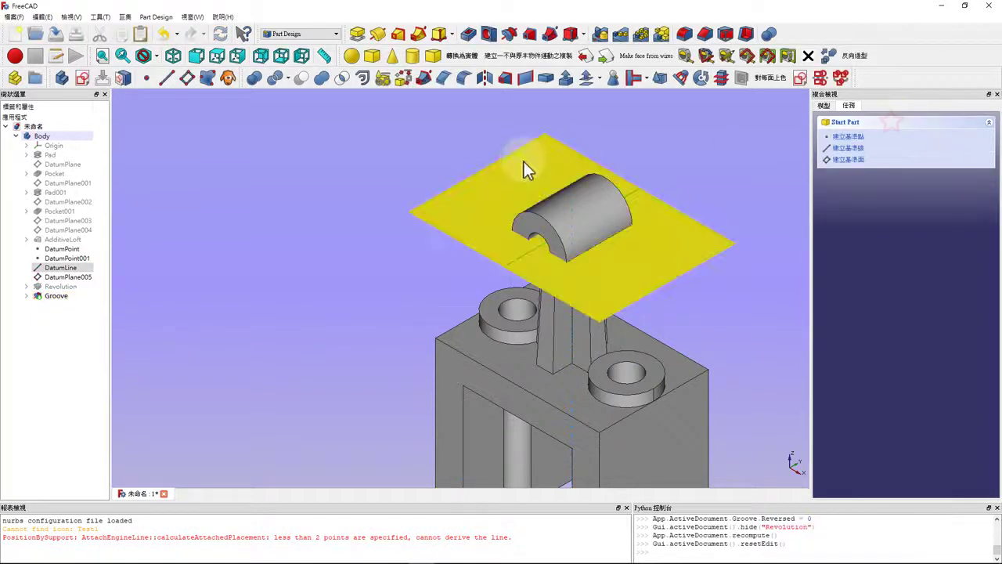
Hide DatumPlane005 and orbit the model to a more frontal view
{"action": "left_click", "coordinate": [74, 277]}
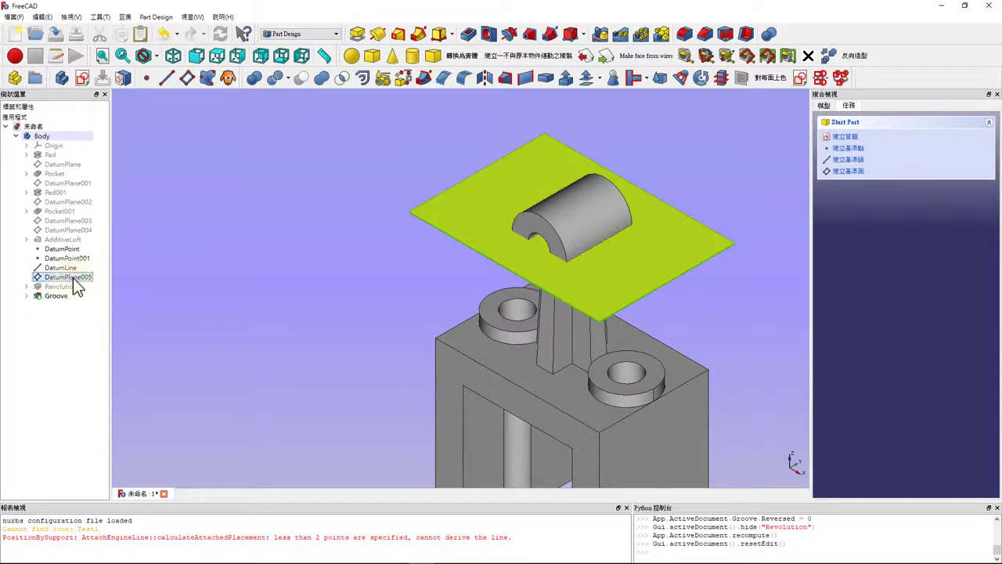
{"action": "key", "text": "space"}
{"action": "scroll", "coordinate": [416, 355], "scroll_direction": "down", "scroll_amount": 3}
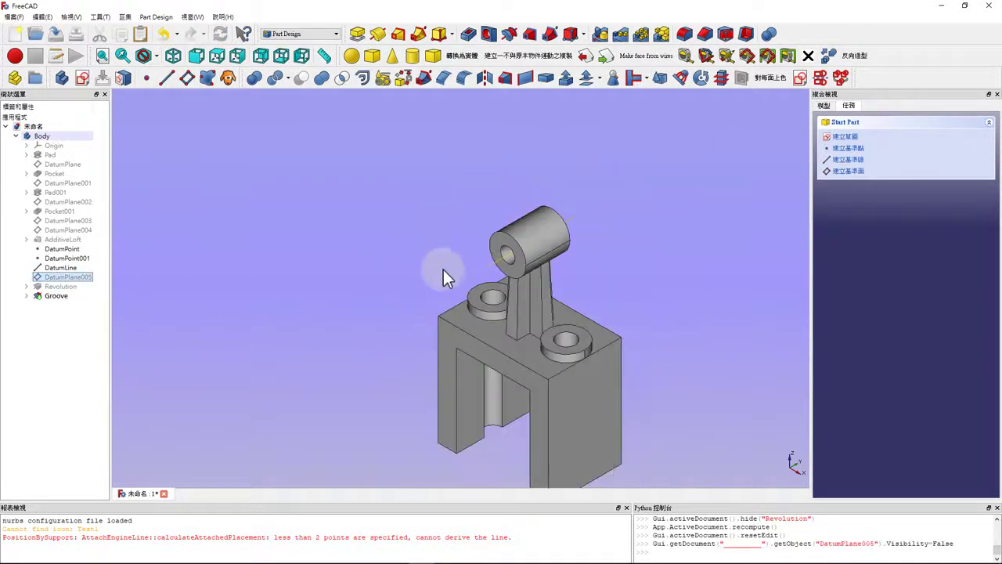
{"action": "middle_click_drag", "start_coordinate": [443, 273], "coordinate": [496, 404]}
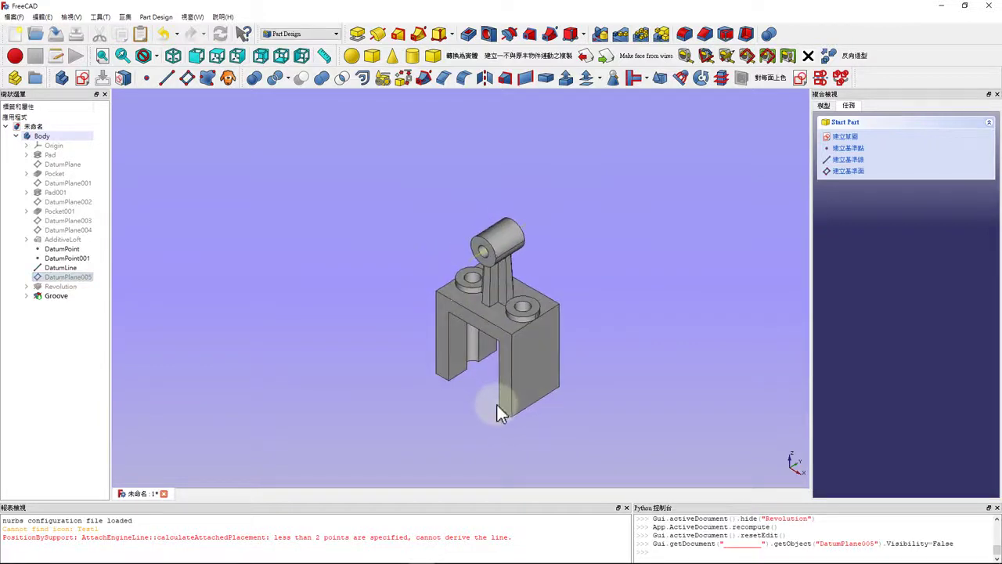
{"action": "scroll", "coordinate": [511, 404], "scroll_direction": "down", "scroll_amount": 2}
{"action": "scroll", "coordinate": [513, 394], "scroll_direction": "up", "scroll_amount": 6}
{"action": "scroll", "coordinate": [514, 395], "scroll_direction": "down", "scroll_amount": 4}
{"action": "scroll", "coordinate": [509, 392], "scroll_direction": "up", "scroll_amount": 2}
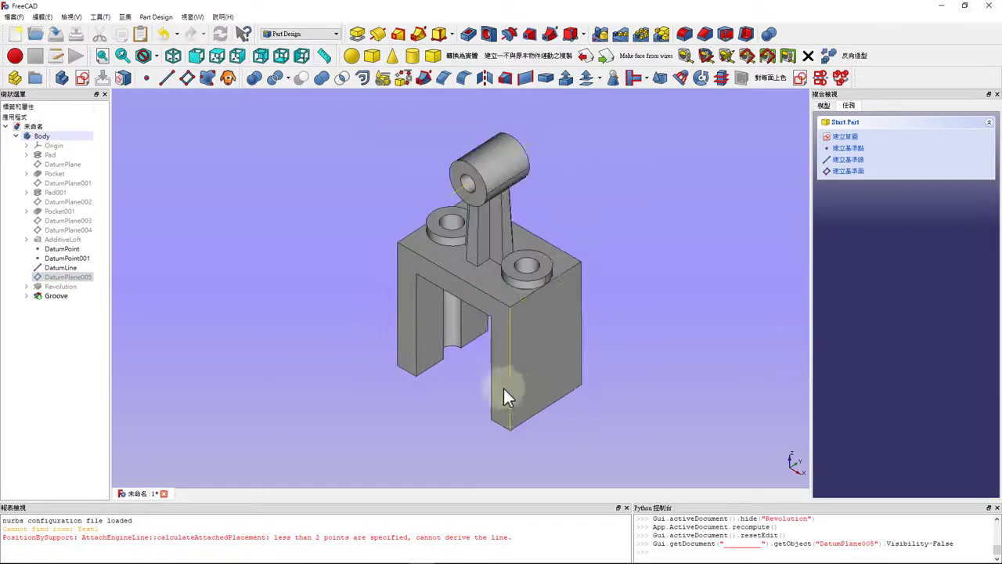
Show DatumPlane and DatumPlane001 through DatumPlane005 in the view
{"action": "left_click", "coordinate": [62, 164]}
{"action": "key", "text": "space"}
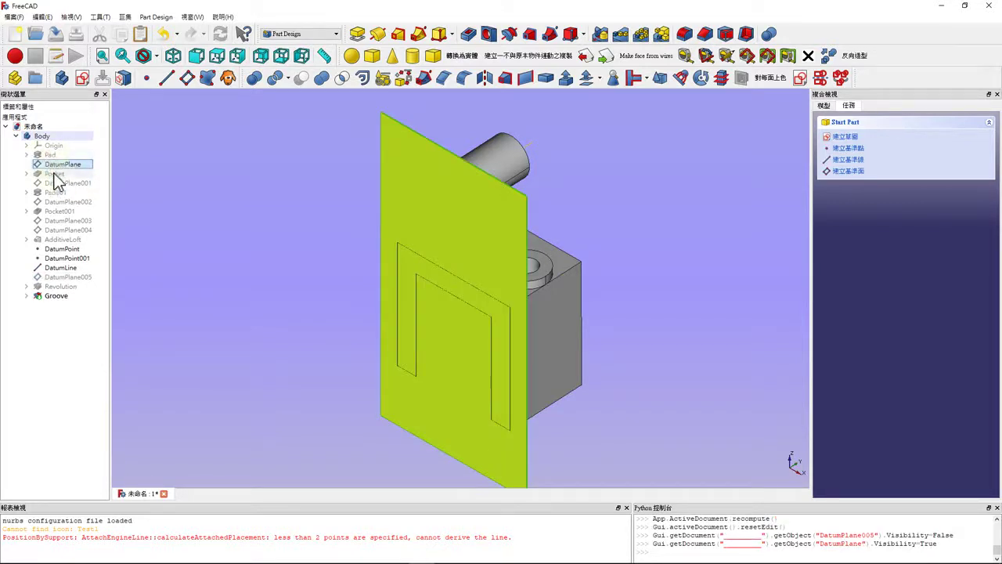
{"action": "left_click", "coordinate": [60, 185]}
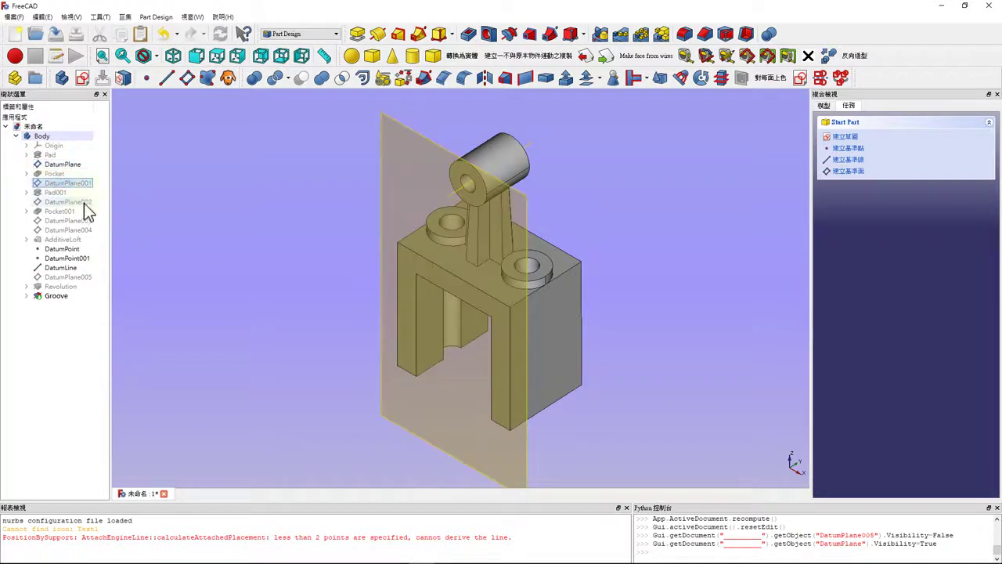
{"action": "key", "text": "space"}
{"action": "key", "text": "Down"}
{"action": "key", "text": "space"}
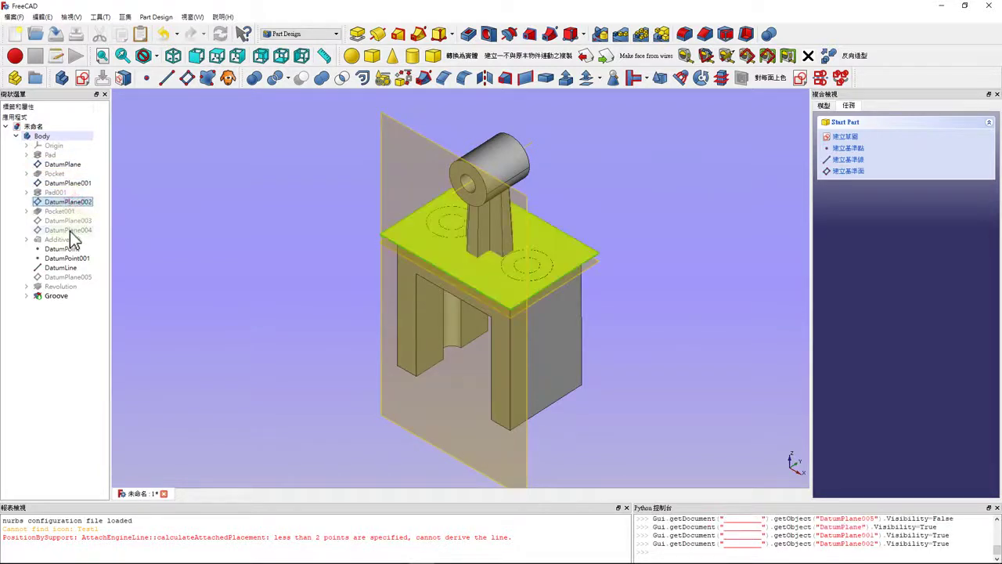
{"action": "key", "text": "Down"}
{"action": "key", "text": "space"}
{"action": "left_click", "coordinate": [70, 230]}
{"action": "key", "text": "space"}
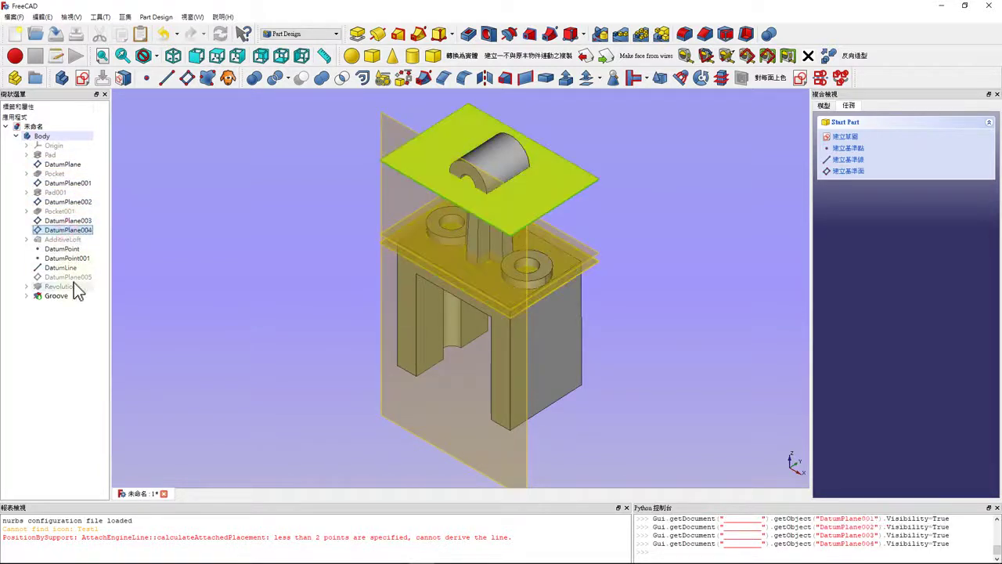
{"action": "left_click", "coordinate": [75, 279]}
{"action": "key", "text": "space"}
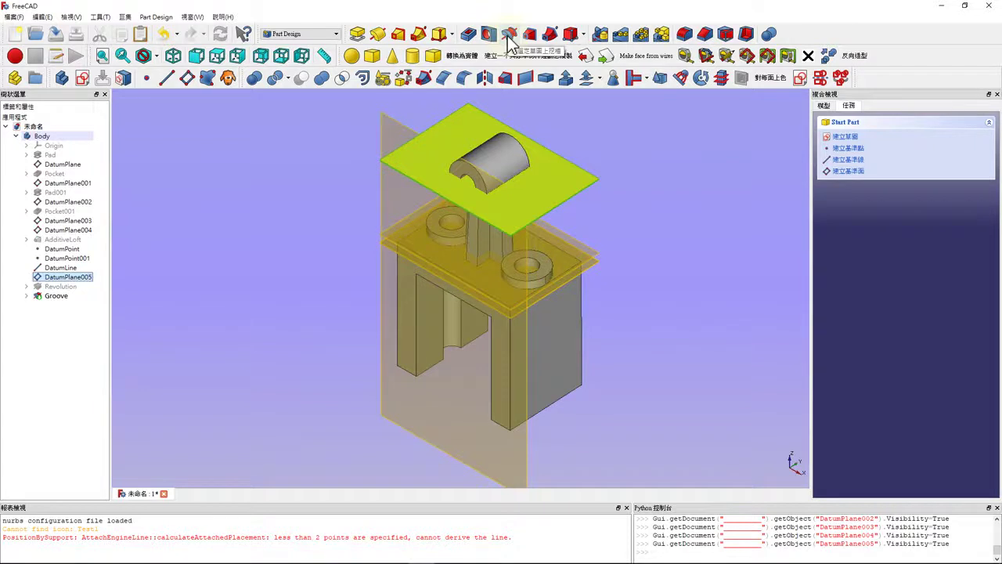
{"action": "scroll", "coordinate": [454, 247], "scroll_direction": "up", "scroll_amount": 3}
{"action": "scroll", "coordinate": [400, 252], "scroll_direction": "down", "scroll_amount": 3}
{"action": "scroll", "coordinate": [415, 249], "scroll_direction": "down", "scroll_amount": 2}
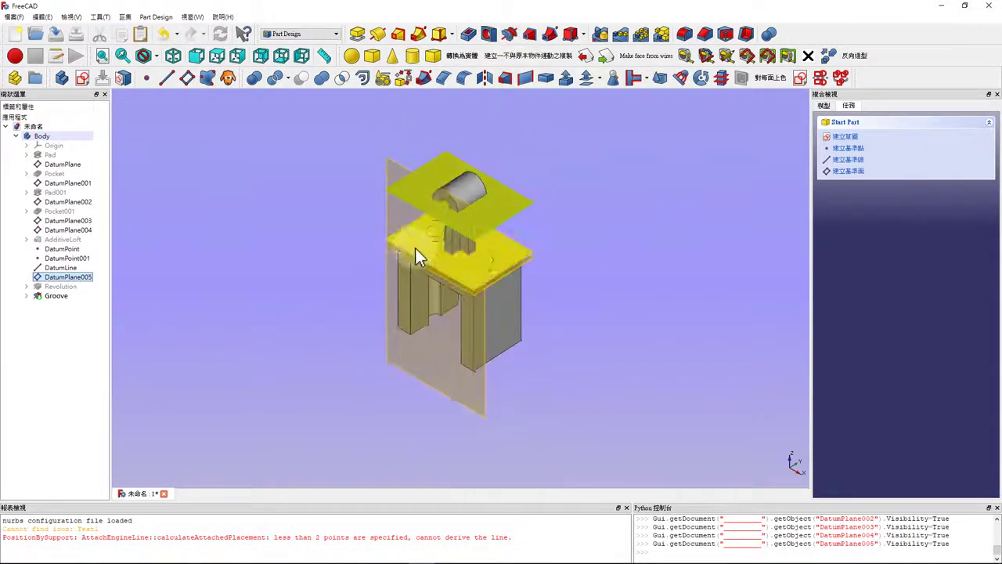
{"action": "scroll", "coordinate": [456, 251], "scroll_direction": "up", "scroll_amount": 4}
{"action": "scroll", "coordinate": [454, 249], "scroll_direction": "down", "scroll_amount": 2}
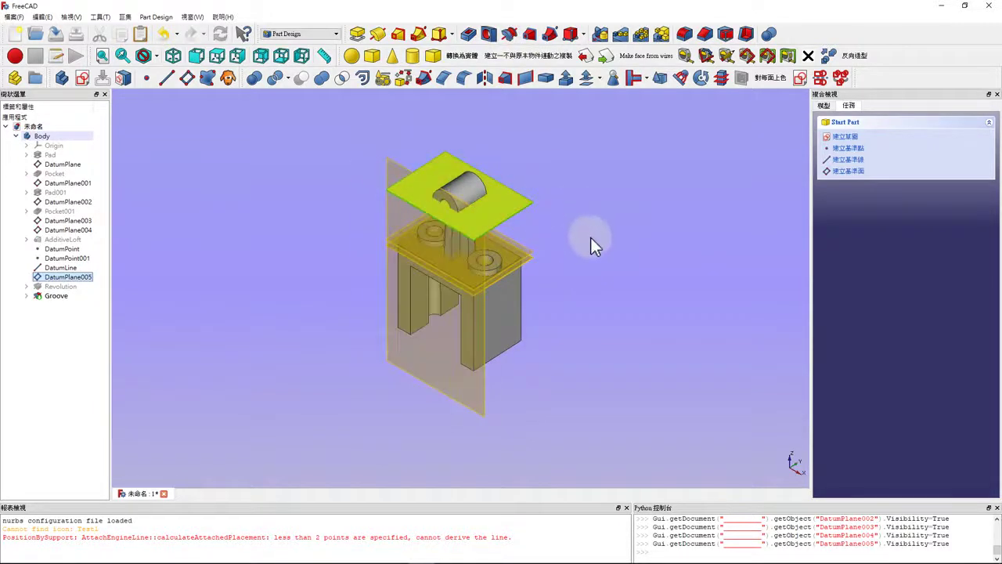